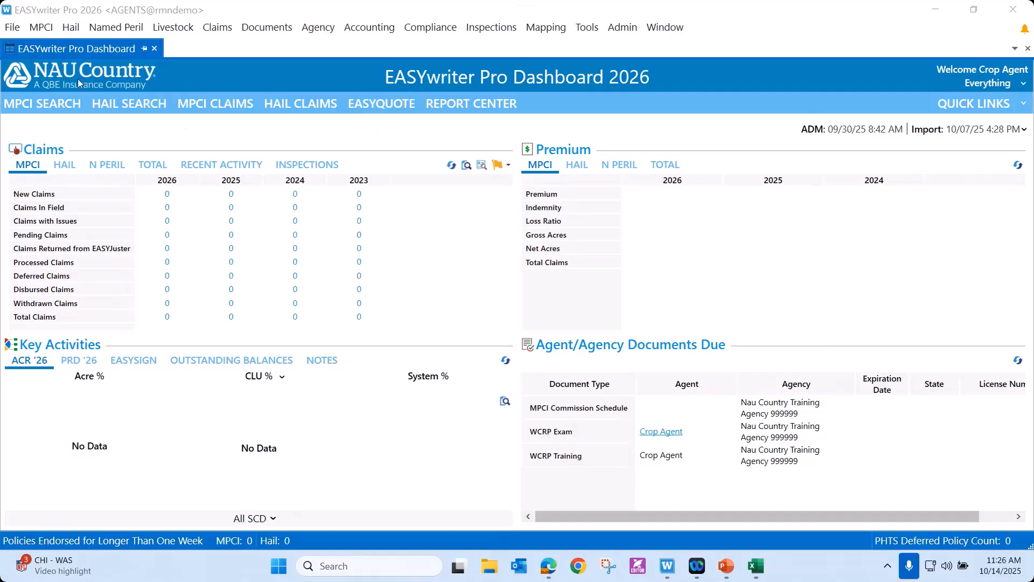
# Open EASYquote 4 from the MPCI tools and start a new Rainfall Index quote.
pyautogui.click(41, 28)
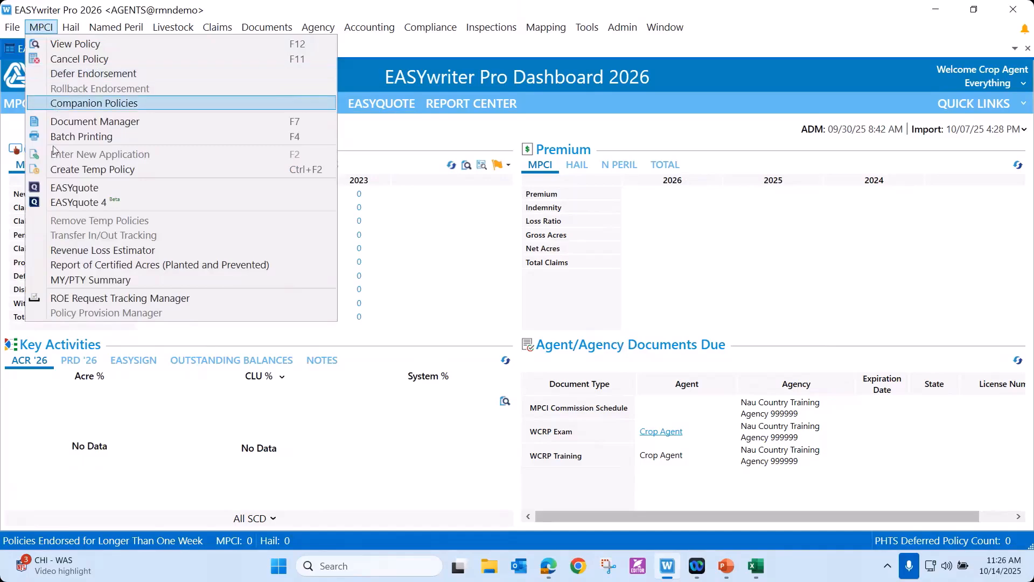
pyautogui.click(61, 203)
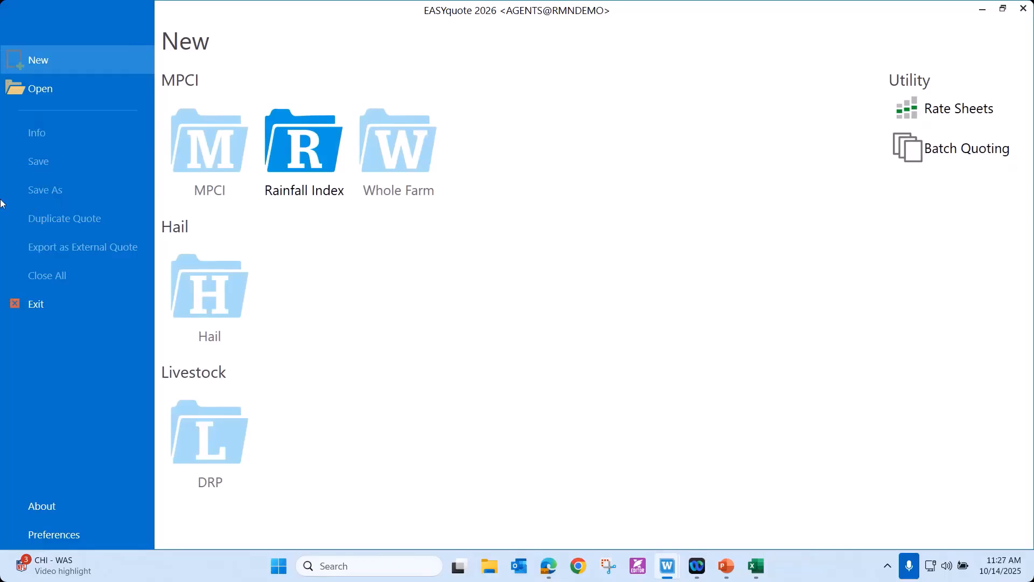
pyautogui.click(304, 184)
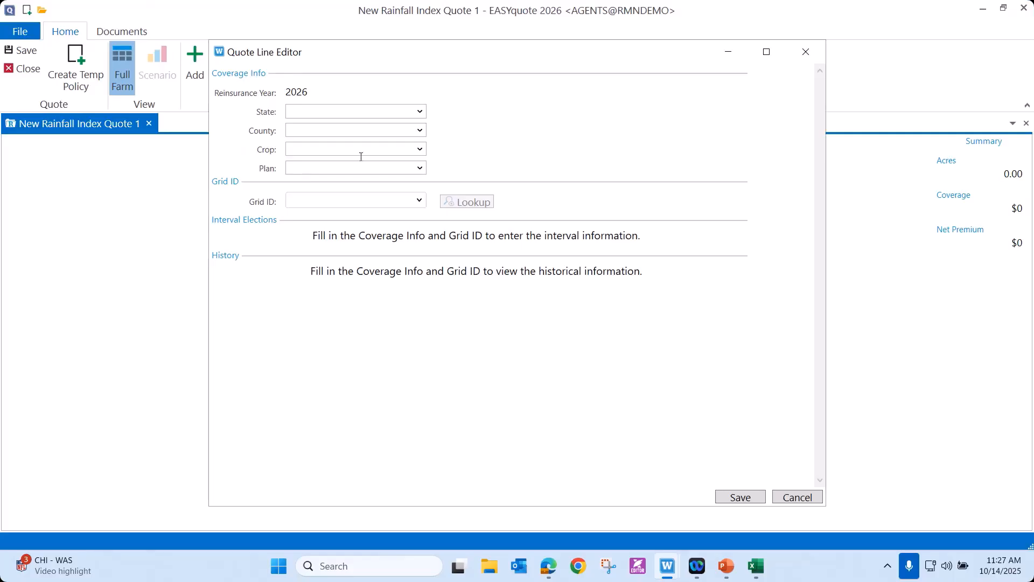
# Set the quote line's state to Kansas, county to Barber and crop to Pasture, Rangeland, Forage.
pyautogui.click(420, 111)
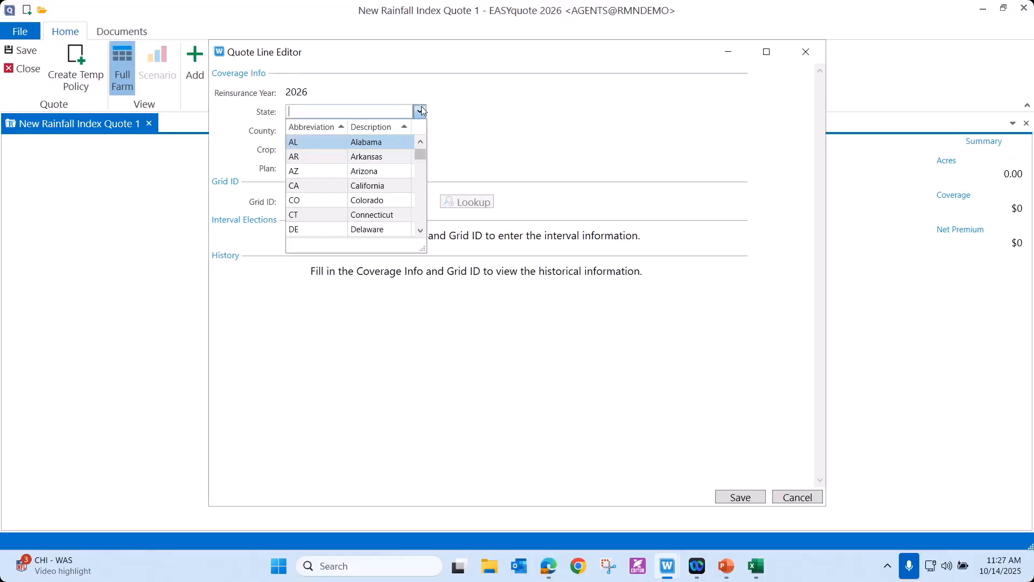
pyautogui.write('Kansas')
pyautogui.click(324, 142)
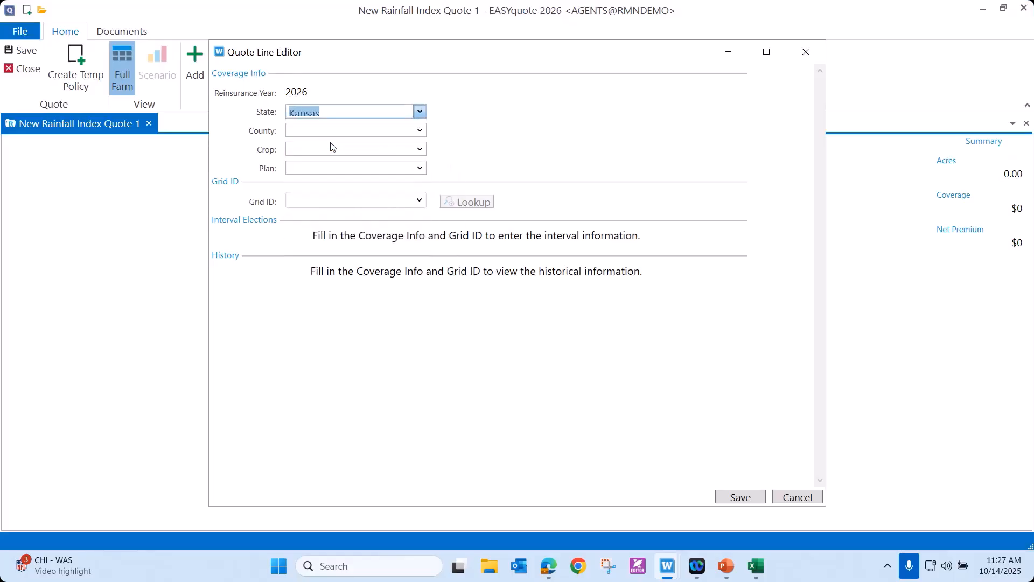
pyautogui.click(420, 131)
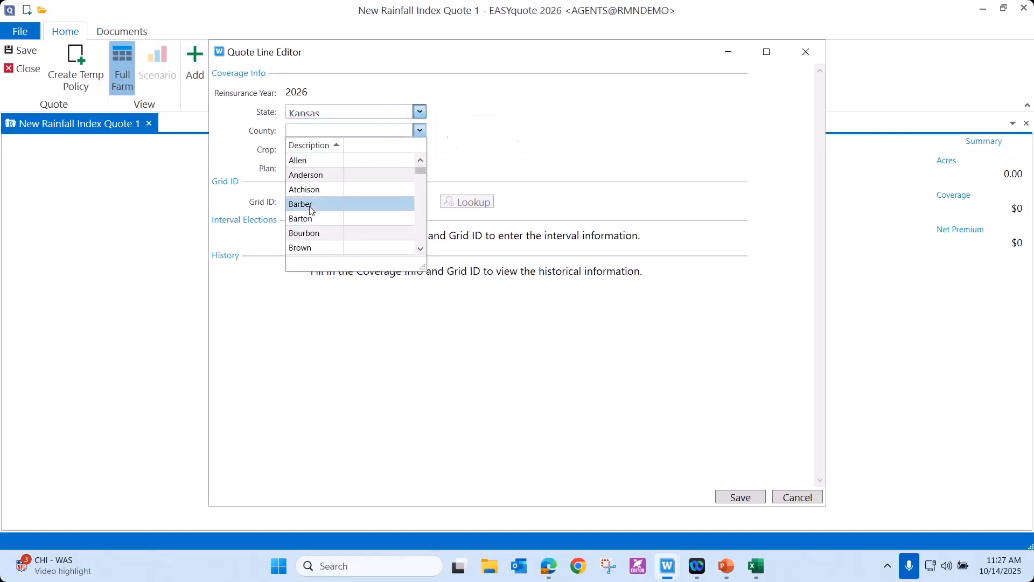
pyautogui.click(310, 205)
pyautogui.click(423, 150)
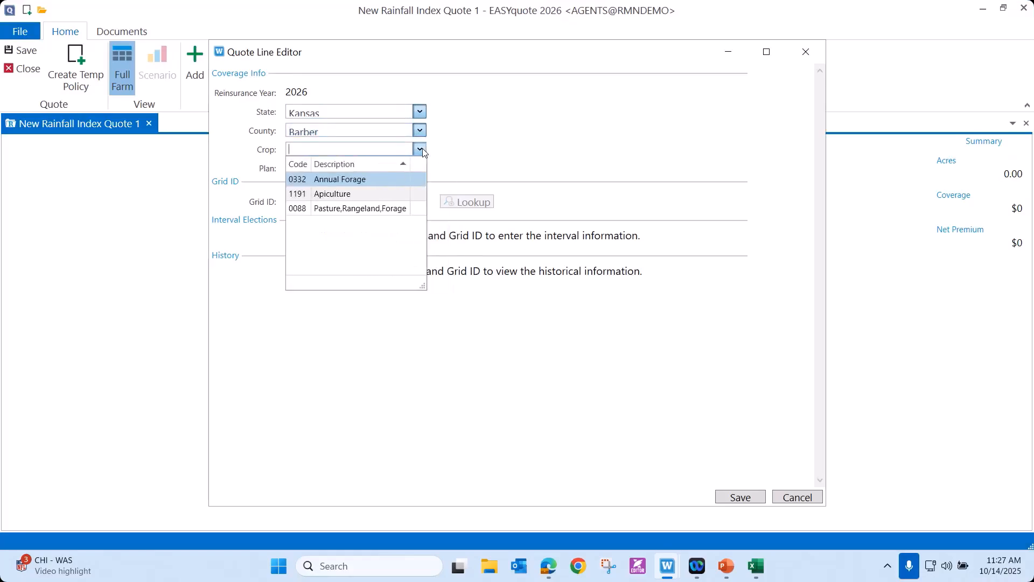
pyautogui.click(349, 210)
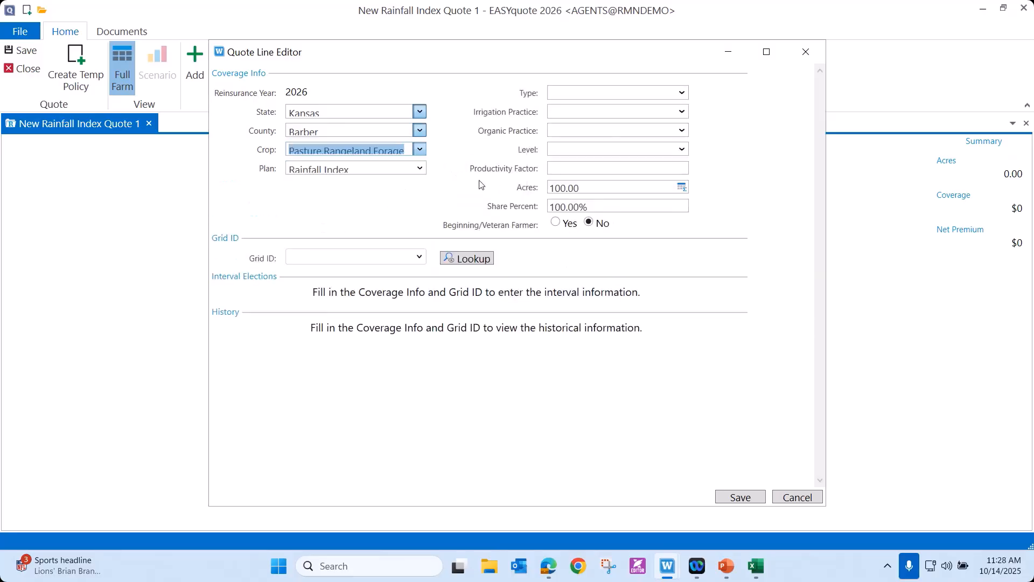
# Set the coverage type to Grazing and review the available coverage levels, keeping 90.
pyautogui.click(682, 94)
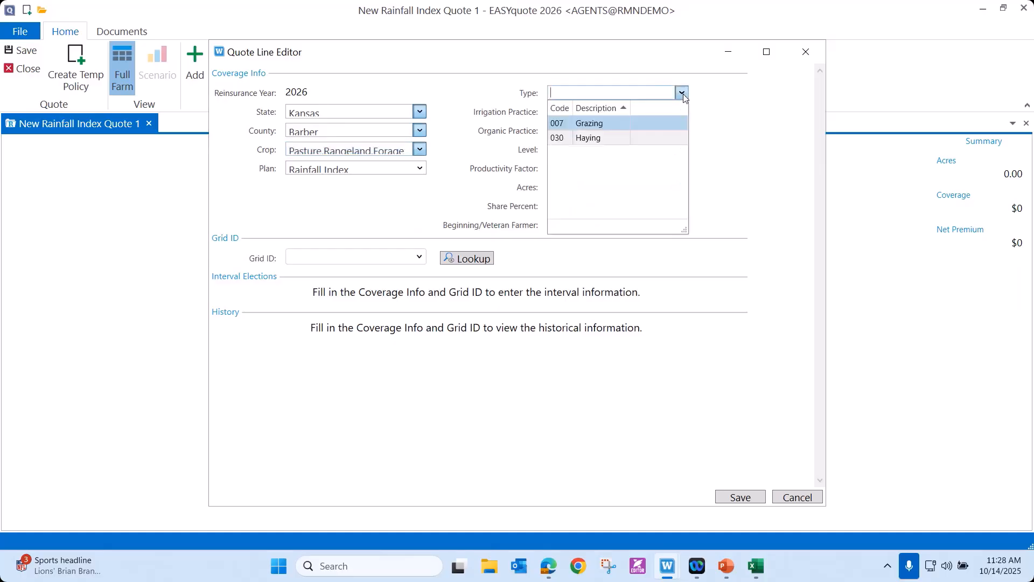
pyautogui.click(599, 127)
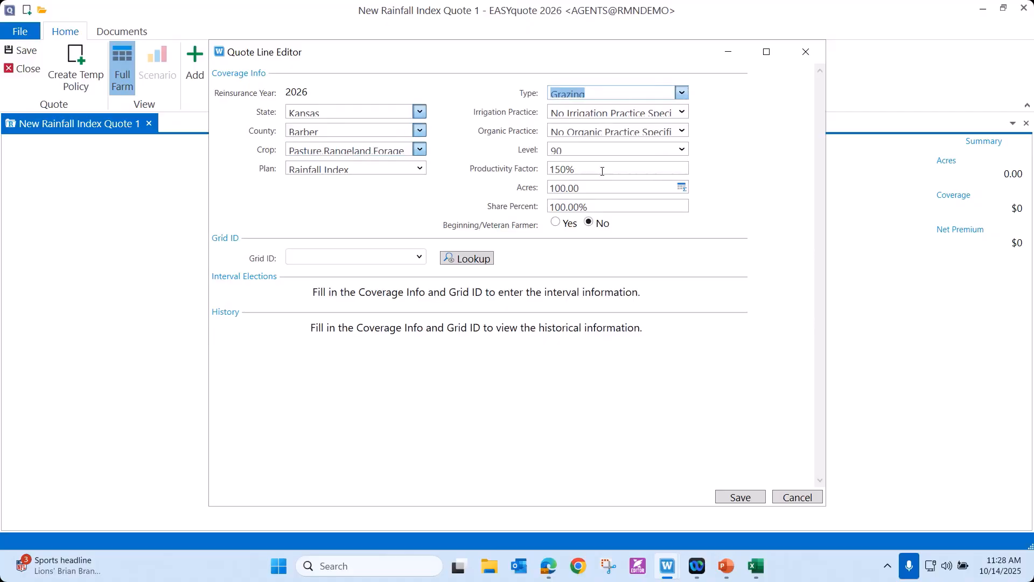
pyautogui.click(682, 150)
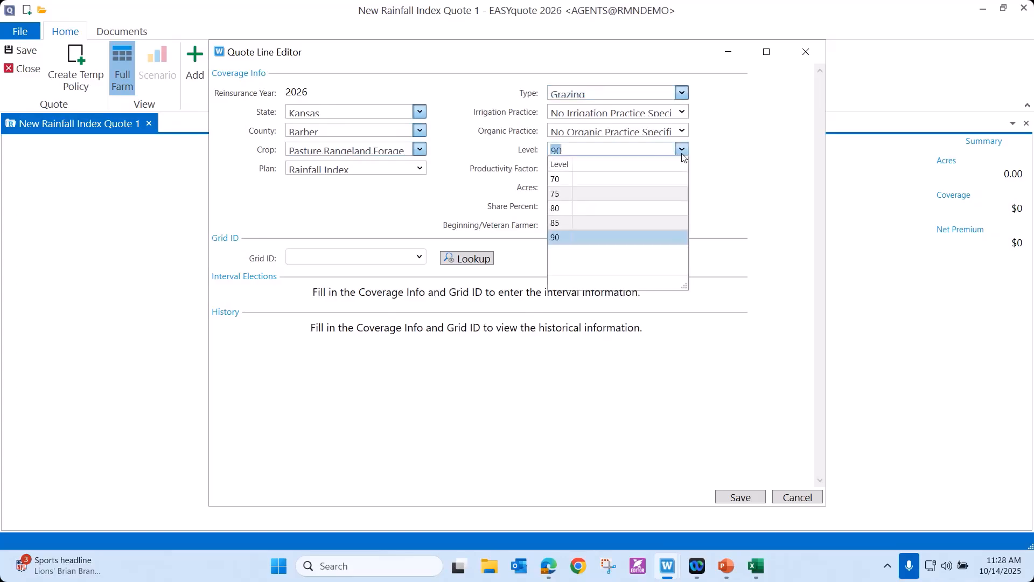
pyautogui.click(682, 154)
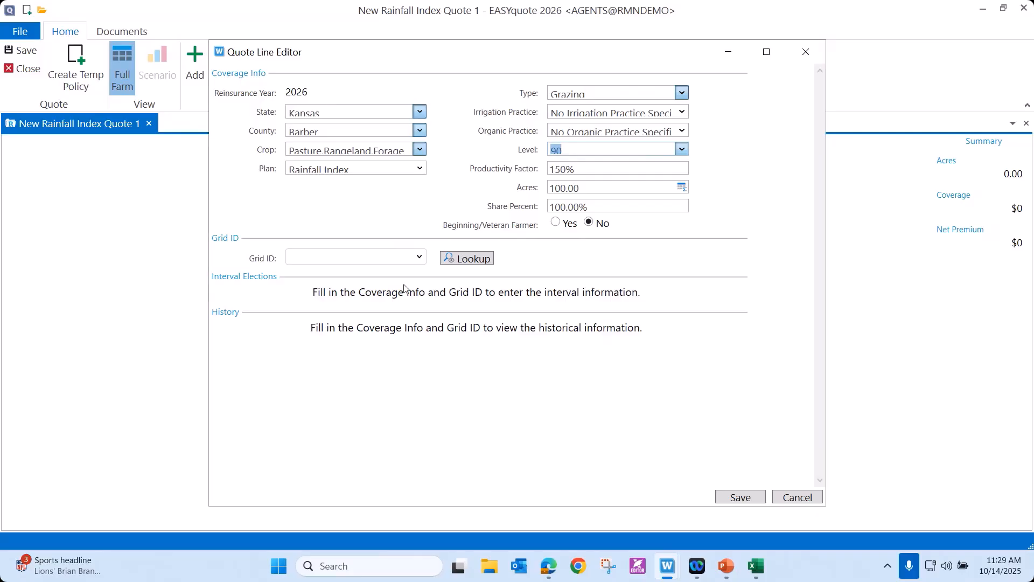
# Open the map-based Rainfall Grid Locator to find the quote line's grid ID.
pyautogui.click(421, 258)
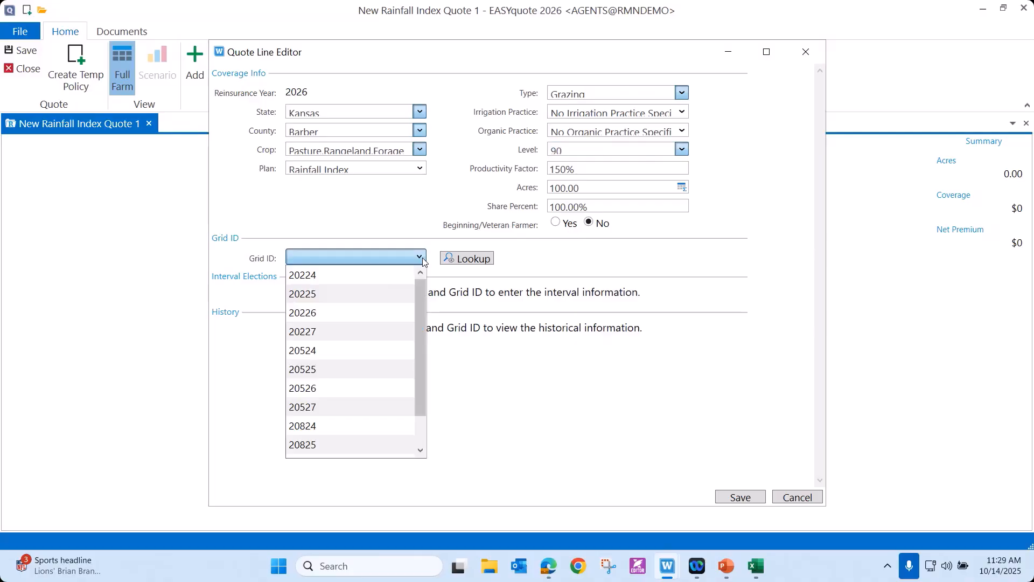
pyautogui.click(469, 262)
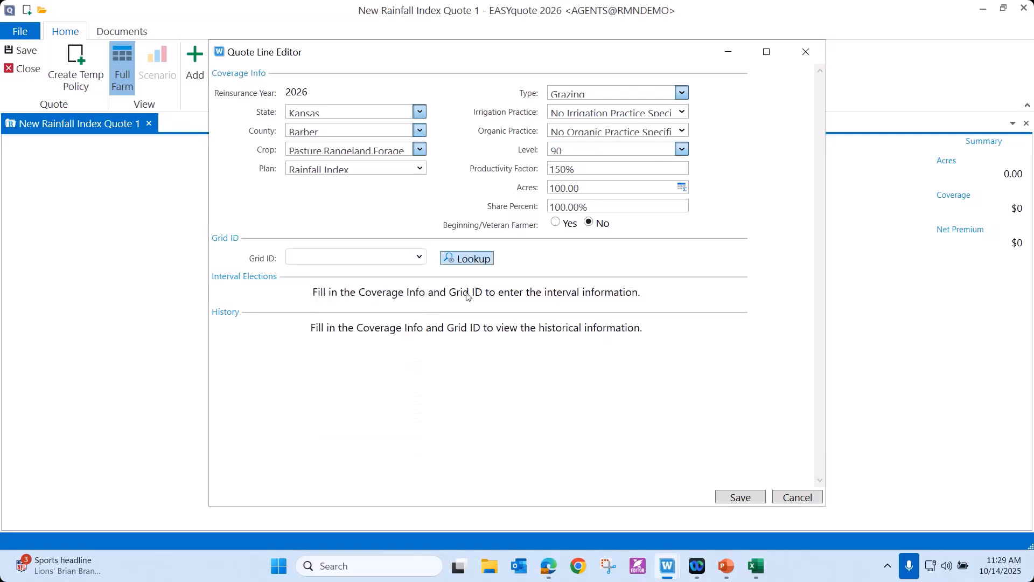
pyautogui.click(472, 261)
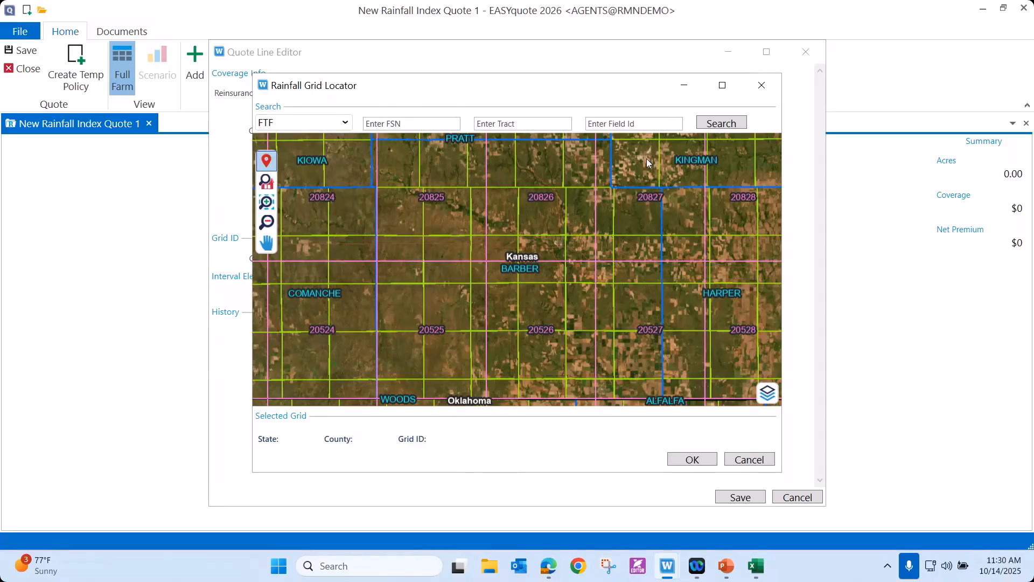
pyautogui.click(348, 123)
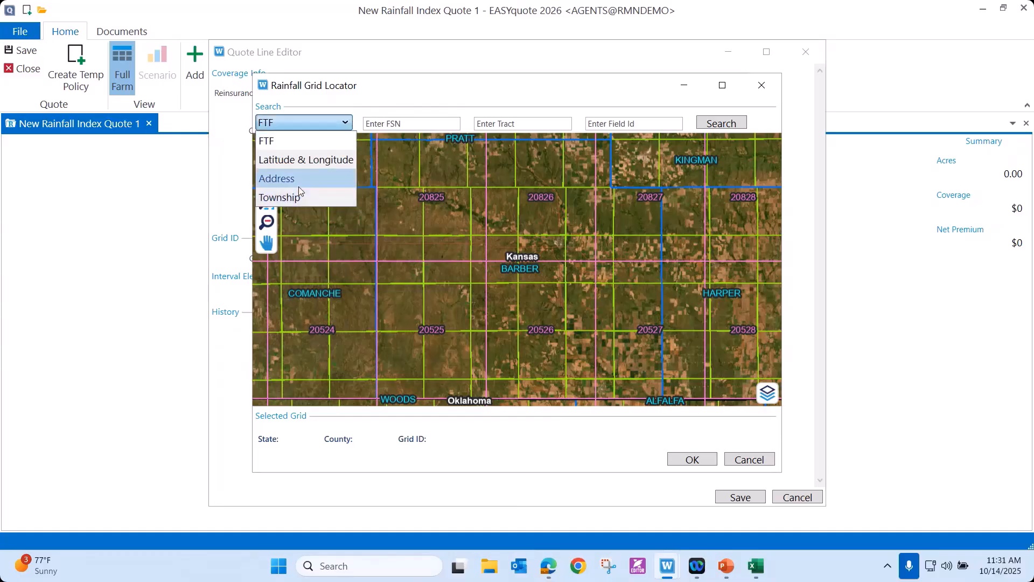
pyautogui.click(192, 262)
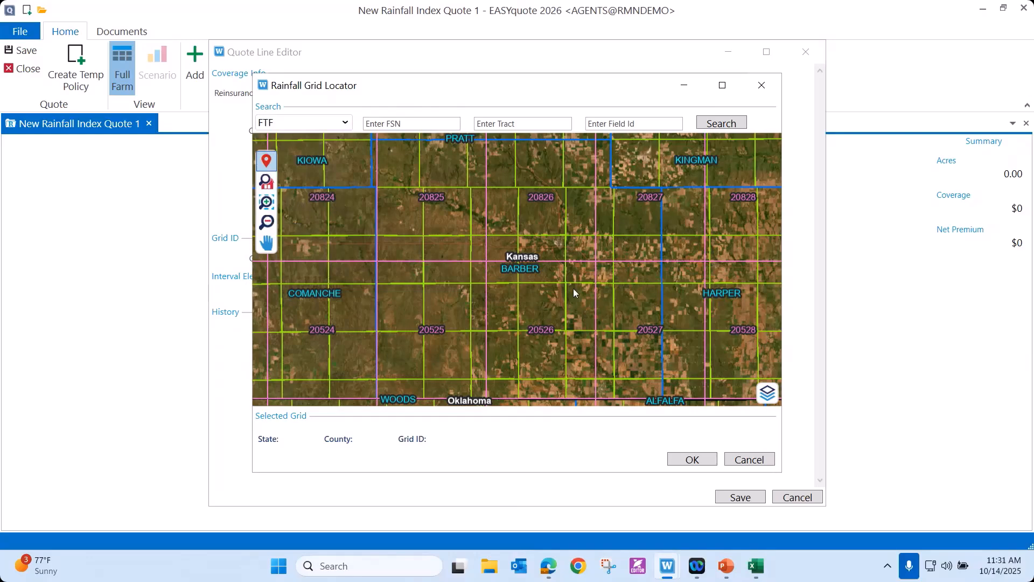
pyautogui.moveTo(323, 187); pyautogui.dragTo(483, 217)
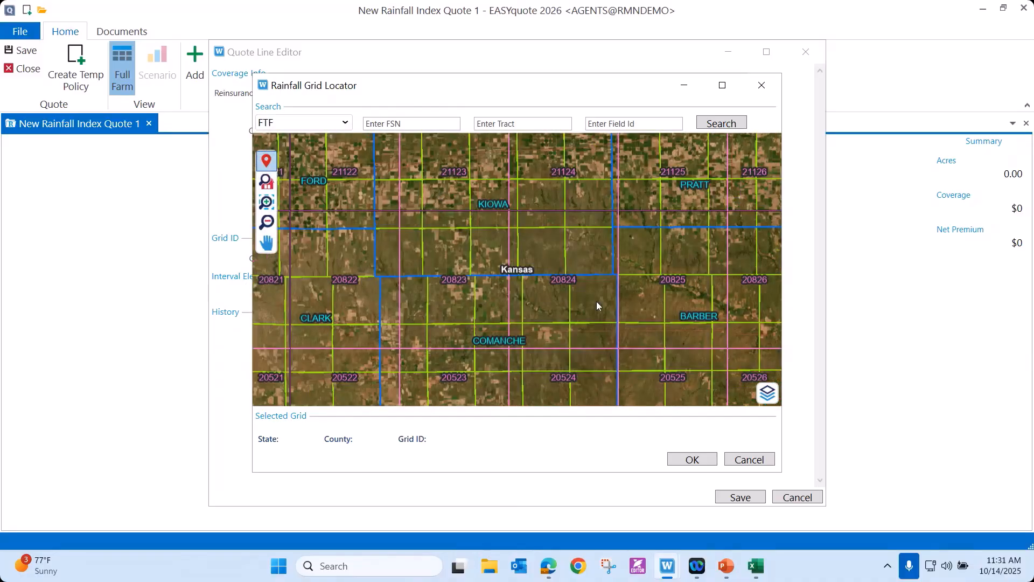
pyautogui.moveTo(599, 302); pyautogui.dragTo(640, 389)
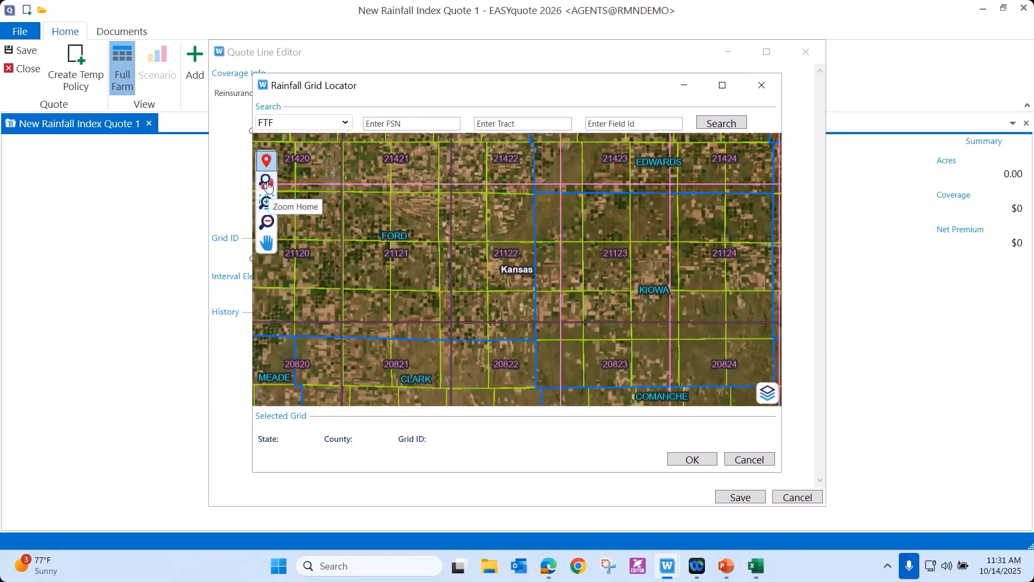
pyautogui.click(268, 185)
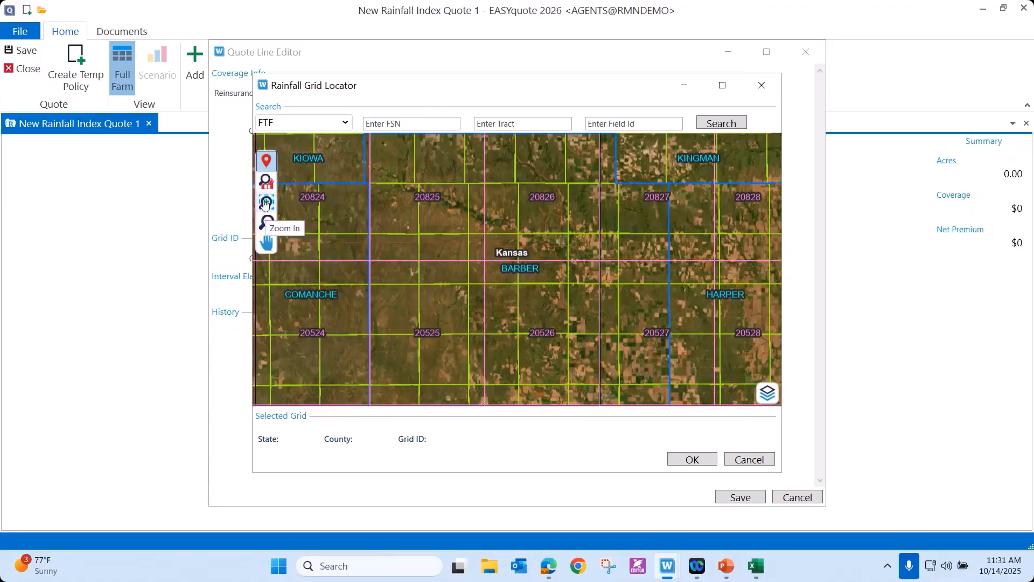
# Mark a location in Barber County, in township 032S 013W Eagle, to select grid 20526.
pyautogui.click(265, 202)
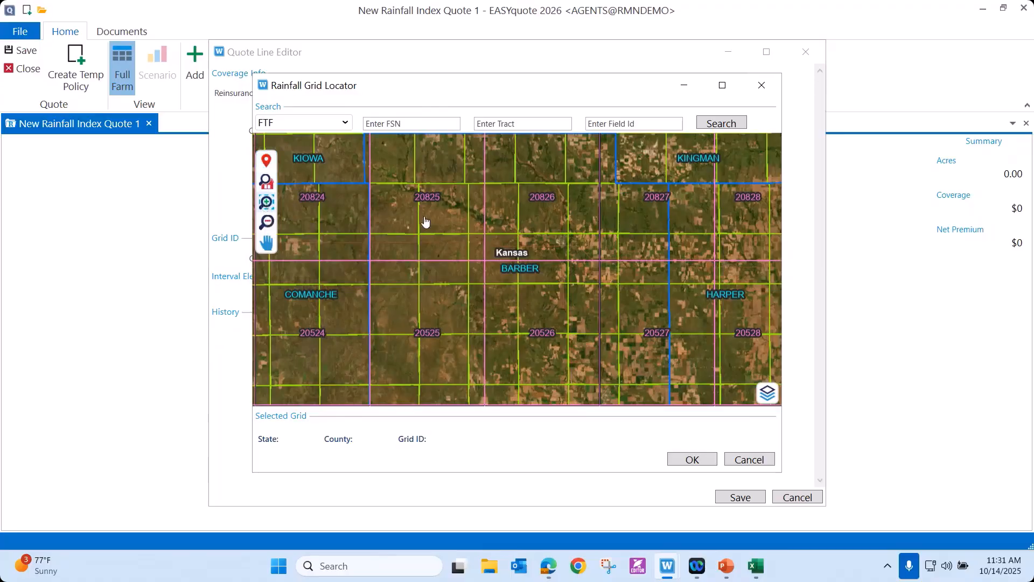
pyautogui.click(487, 229)
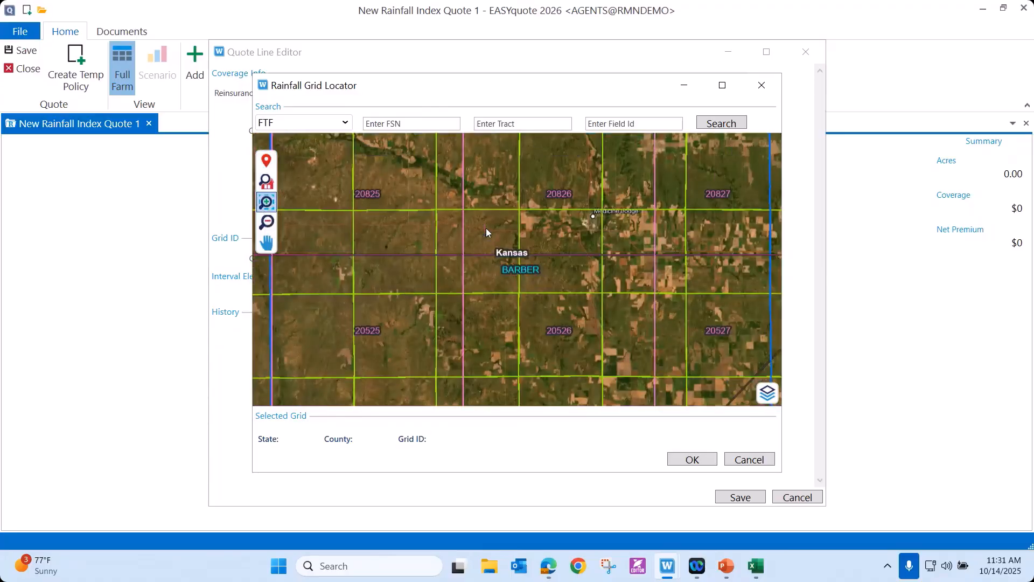
pyautogui.click(486, 229)
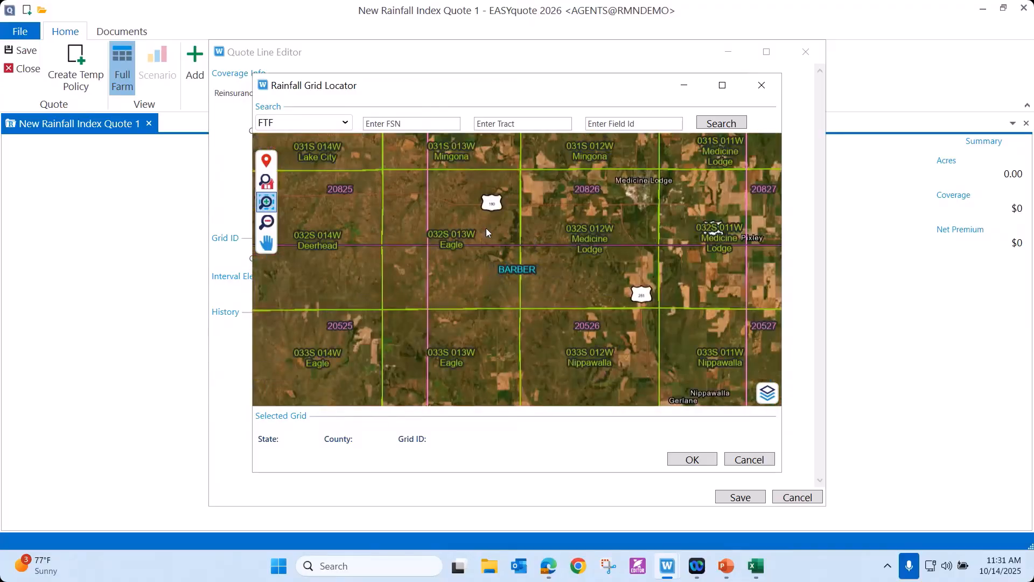
pyautogui.click(486, 229)
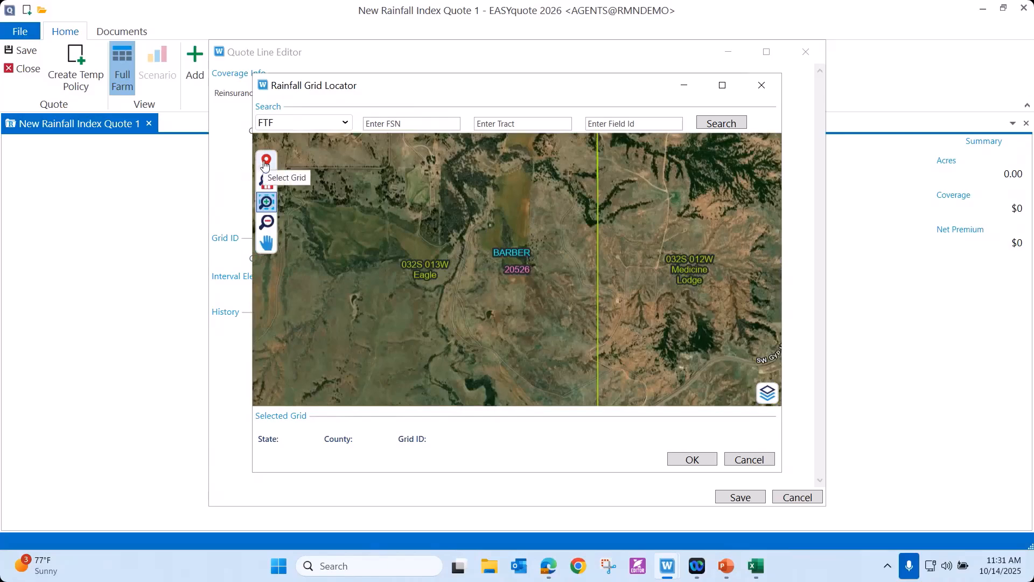
pyautogui.click(265, 161)
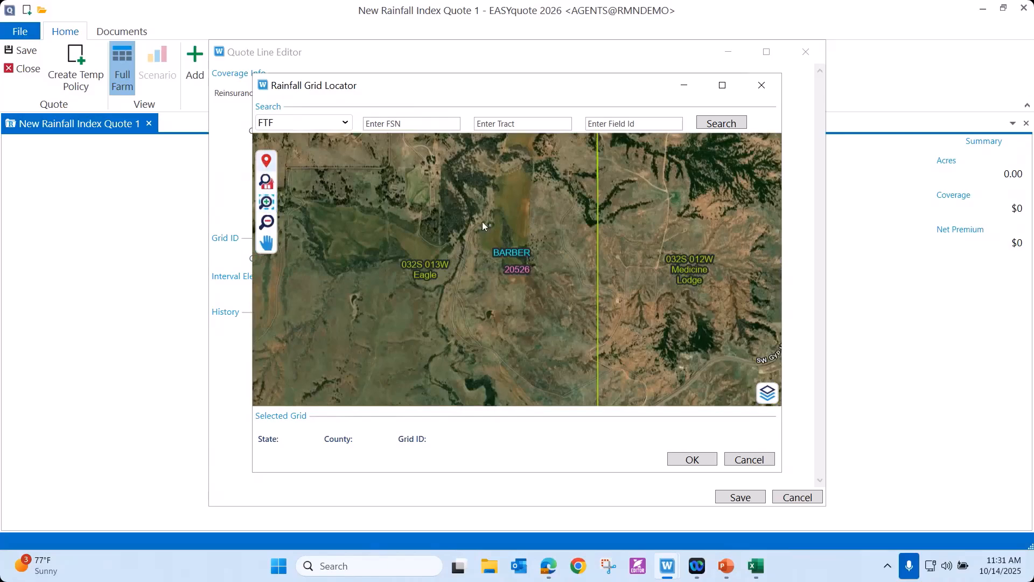
pyautogui.click(519, 195)
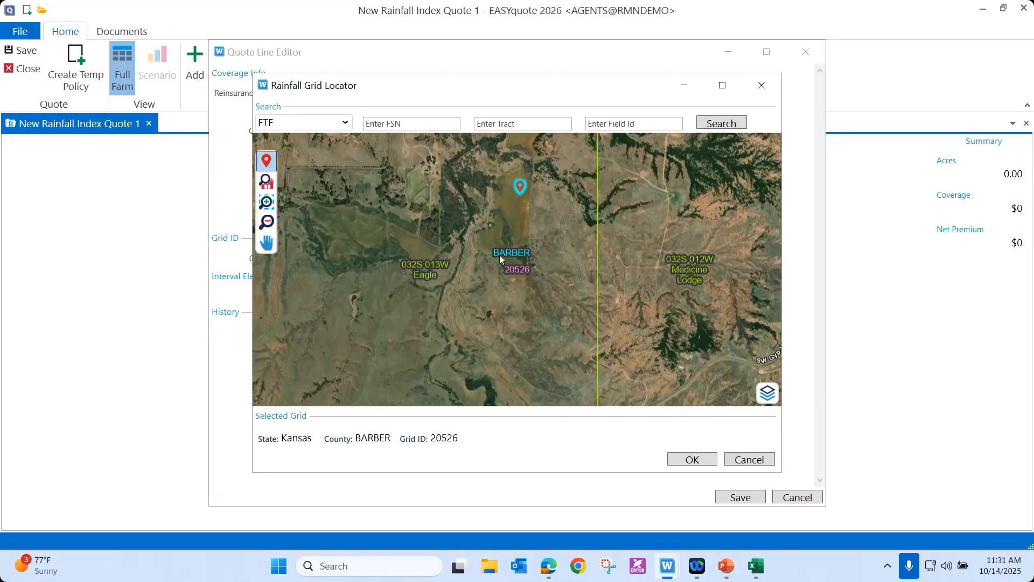
# Show the CLU boundaries and hide the imagery on the locator map, and accept the selected grid for the quote line.
pyautogui.click(767, 399)
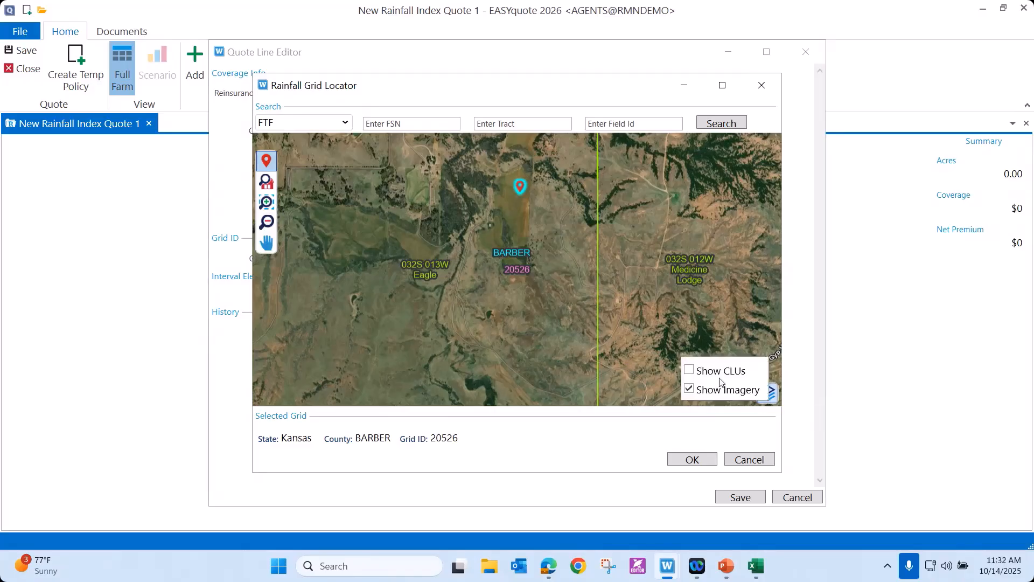
pyautogui.click(689, 377)
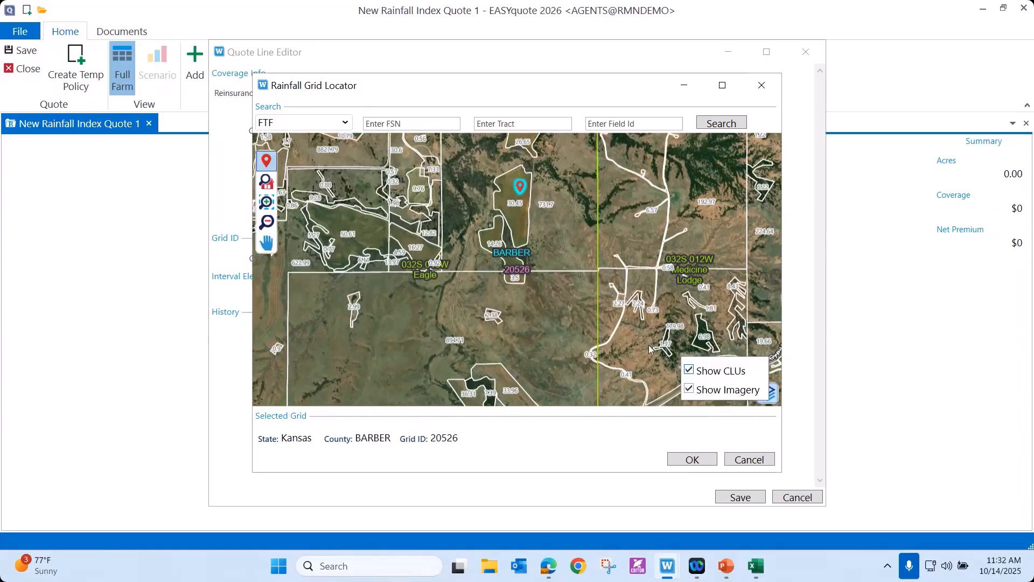
pyautogui.click(688, 394)
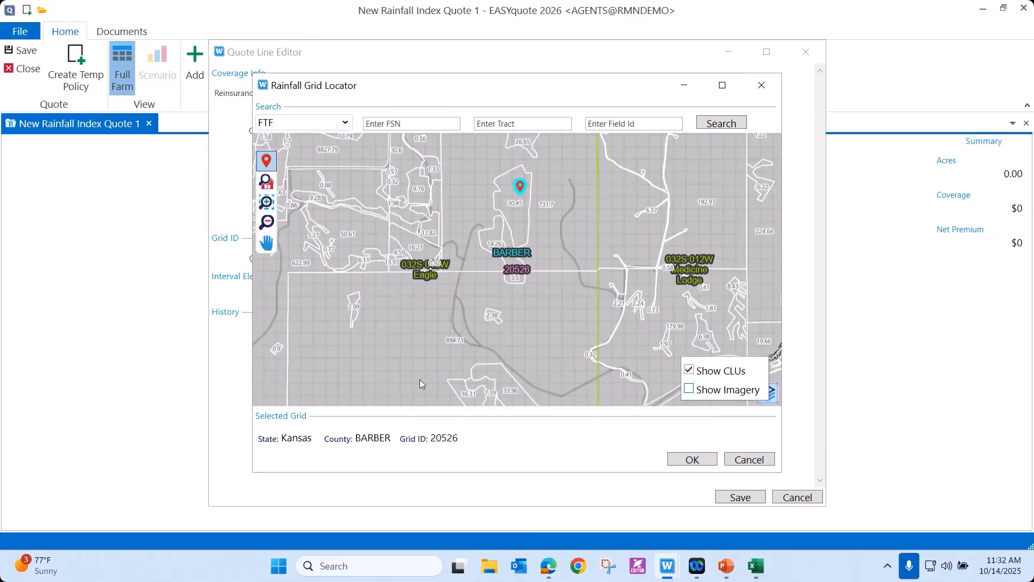
pyautogui.click(674, 459)
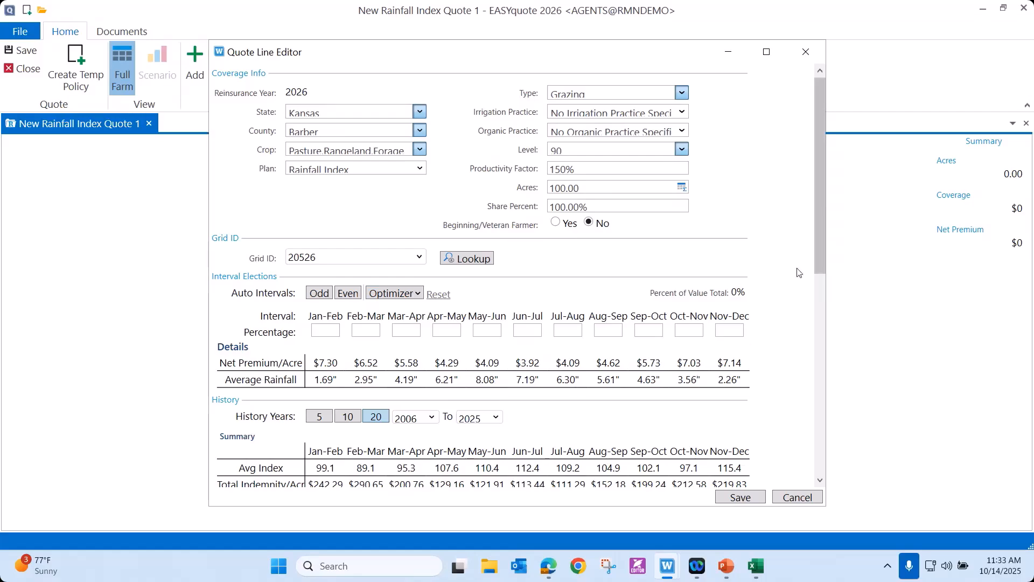
# Review the 20-year rainfall index history and limit the history to 5 years.
pyautogui.moveTo(822, 241); pyautogui.dragTo(843, 343)
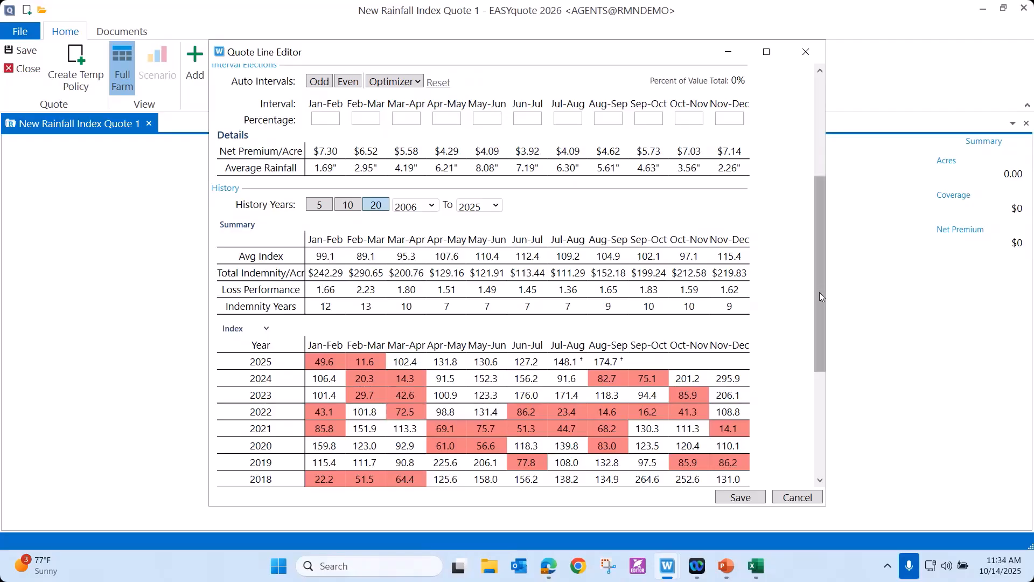
pyautogui.moveTo(826, 314); pyautogui.dragTo(835, 373)
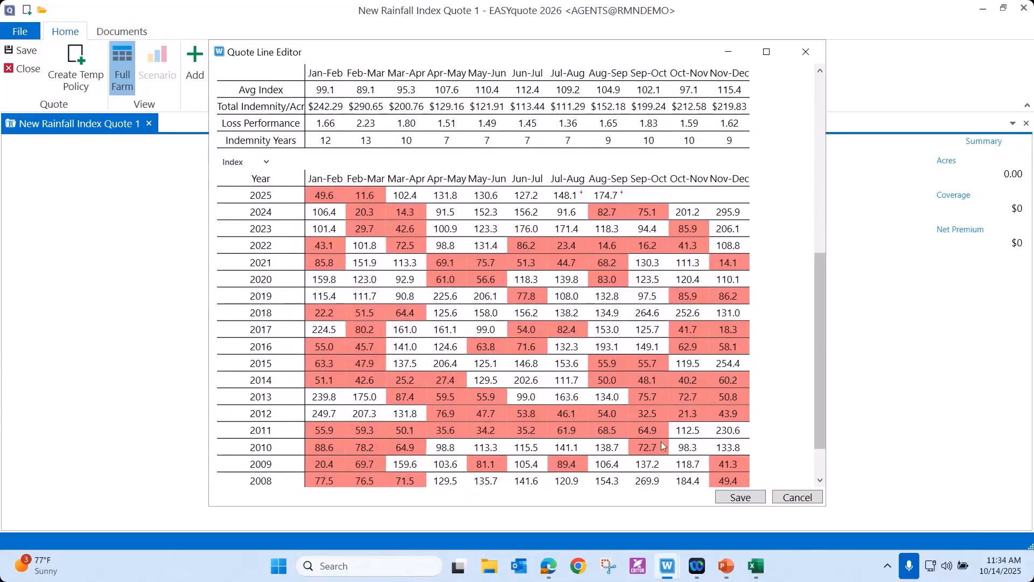
pyautogui.moveTo(815, 384); pyautogui.dragTo(819, 346)
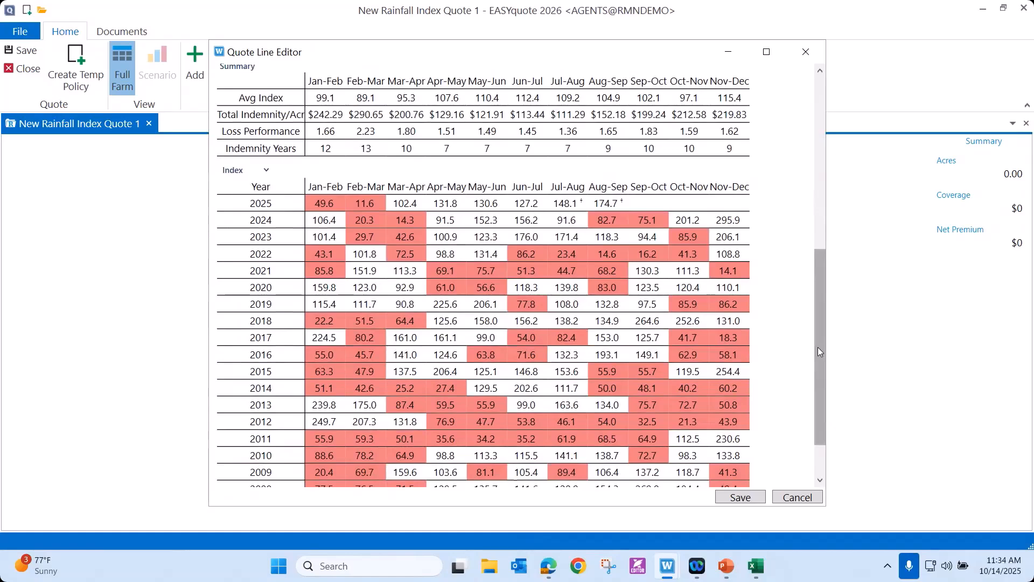
pyautogui.moveTo(818, 351); pyautogui.dragTo(816, 283)
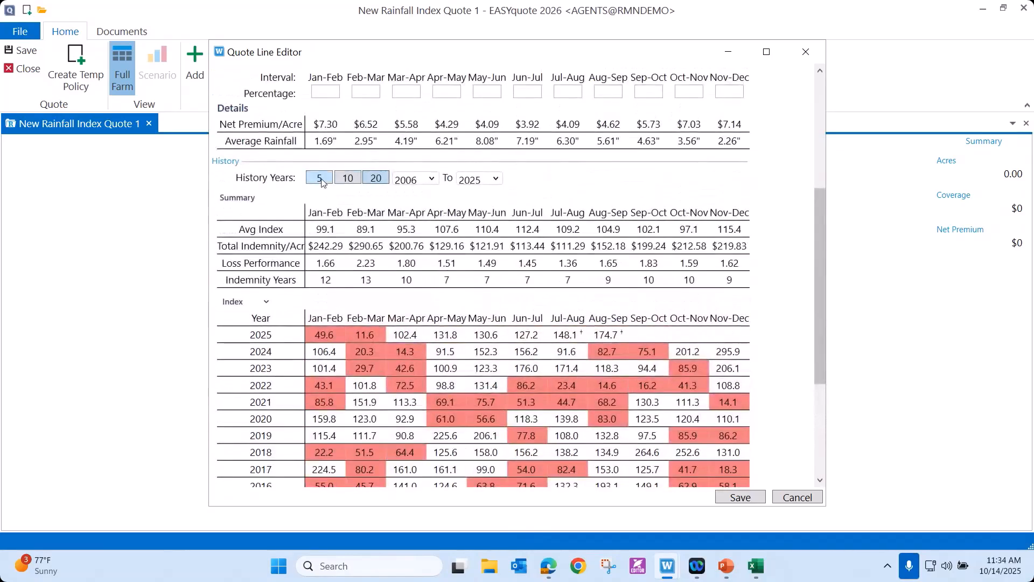
pyautogui.click(322, 181)
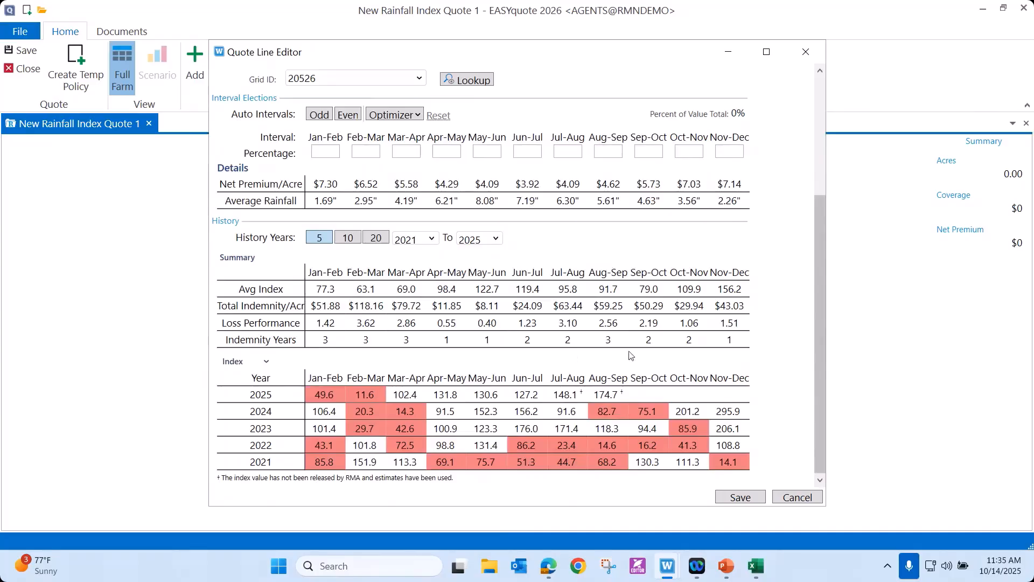
# Fill the interval percentages with the odd automatic intervals, and replace them with the even intervals.
pyautogui.moveTo(822, 402); pyautogui.dragTo(817, 331)
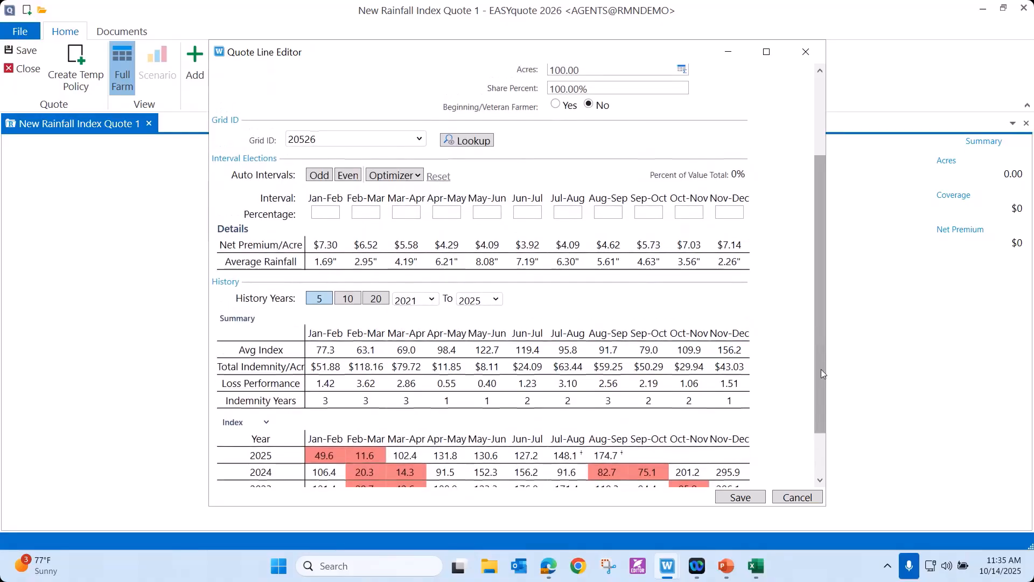
pyautogui.moveTo(821, 372); pyautogui.dragTo(822, 323)
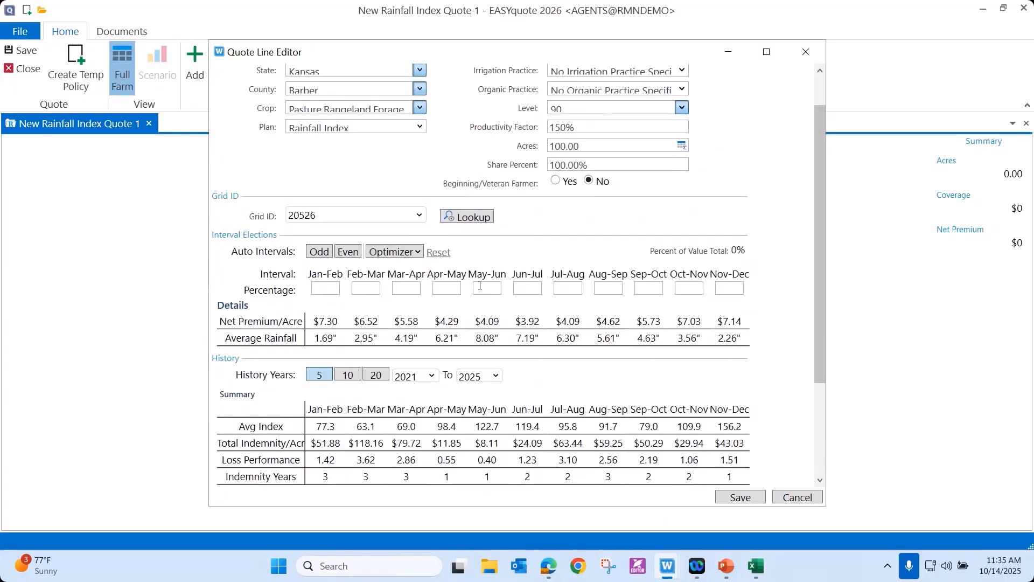
pyautogui.click(319, 253)
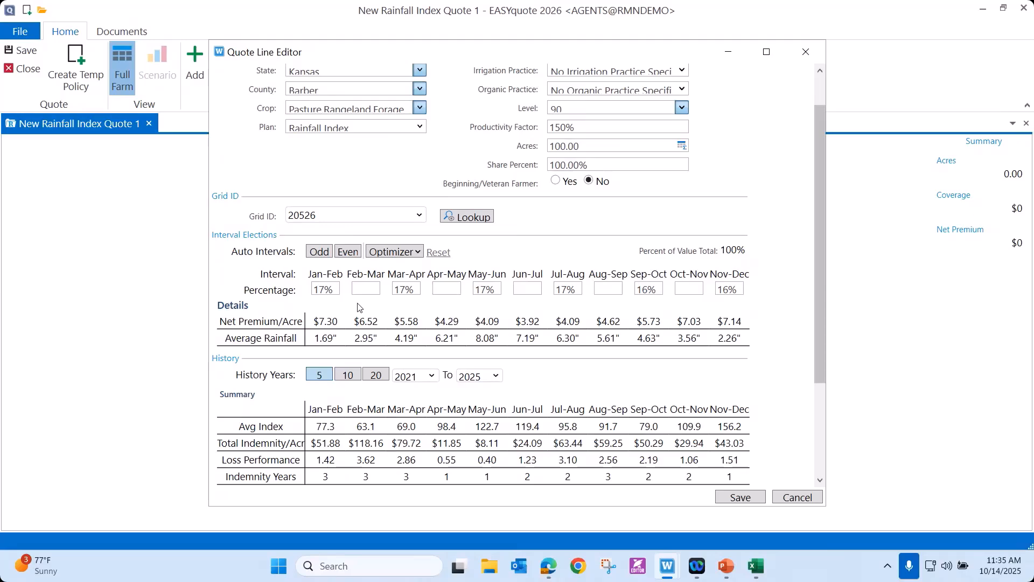
pyautogui.click(348, 252)
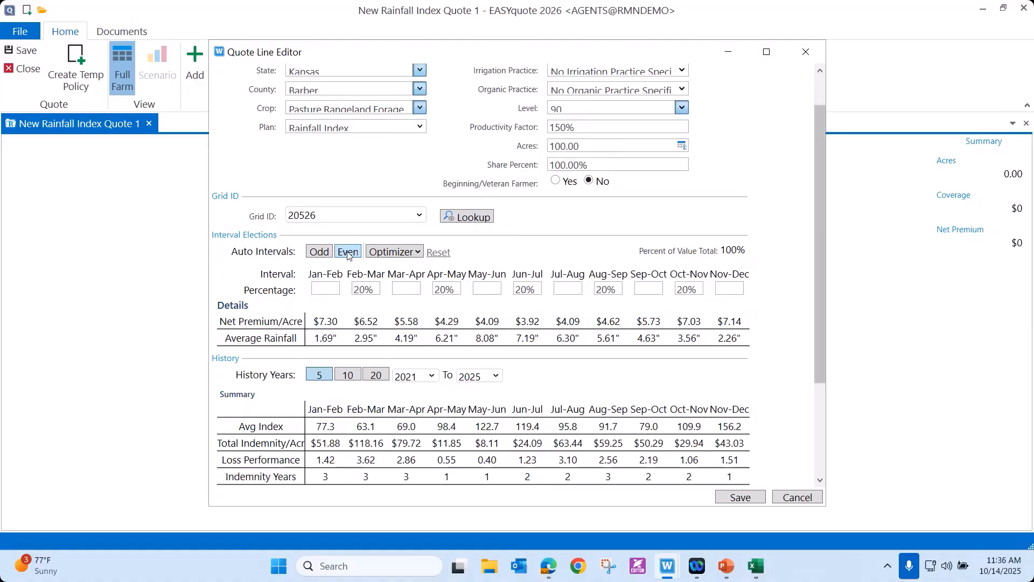
# Try an 80% value cap in the Optimizer, and optimize the interval percentages on 20 years of history with a 30% cap.
pyautogui.click(419, 253)
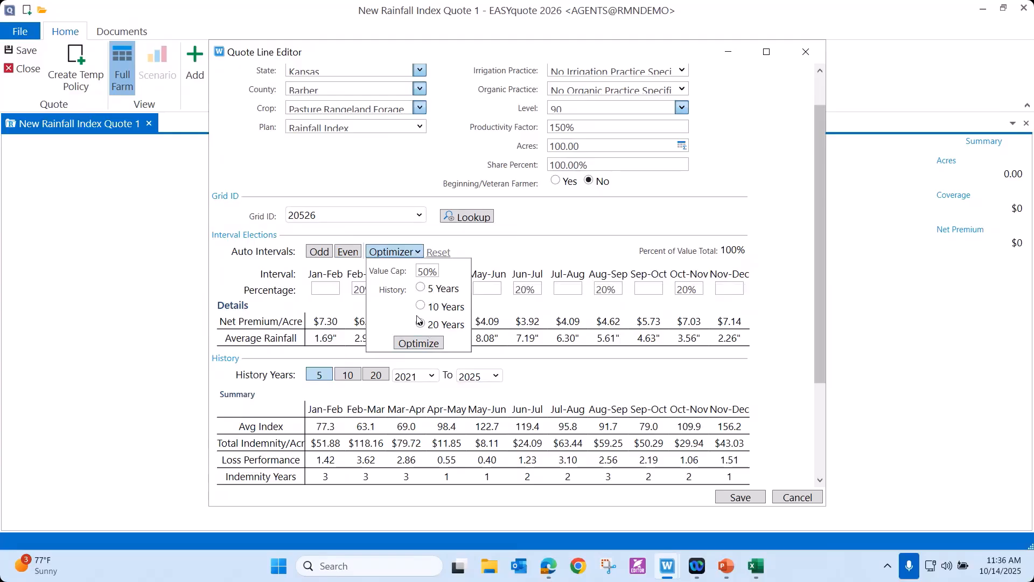
pyautogui.doubleClick(419, 273)
pyautogui.write('80')
pyautogui.press('Tab')
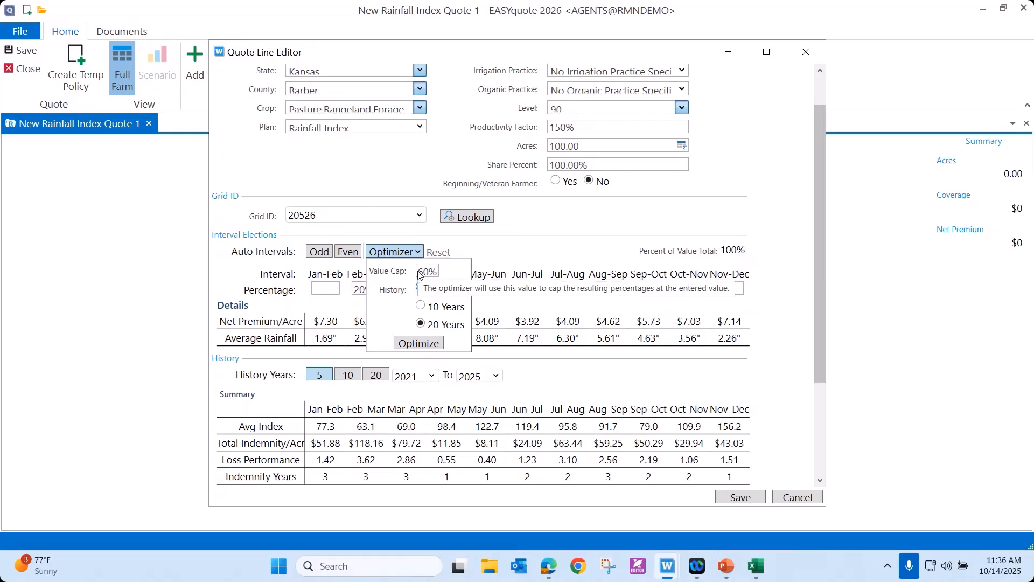
pyautogui.click(420, 275)
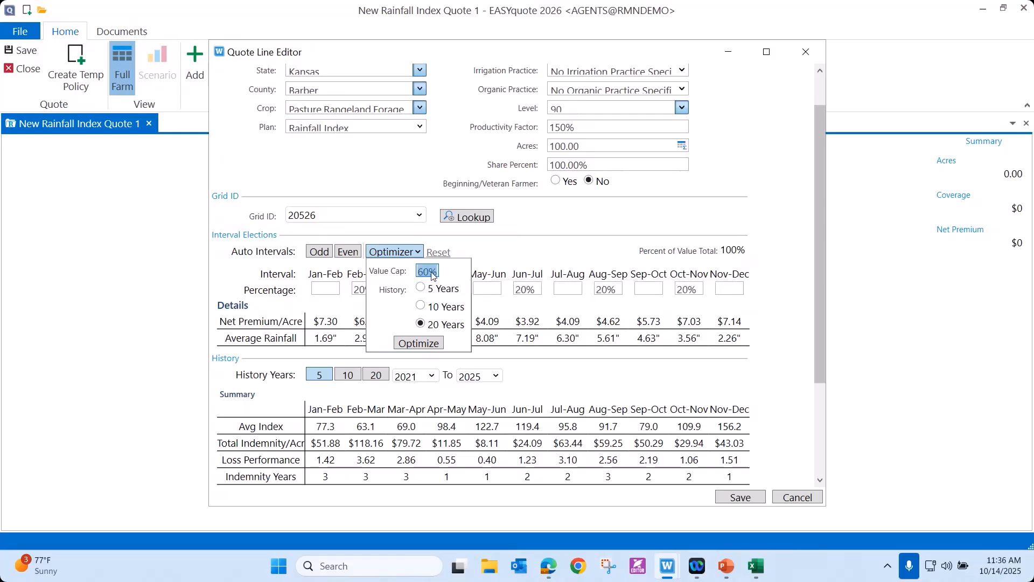
pyautogui.write('30')
pyautogui.click(418, 343)
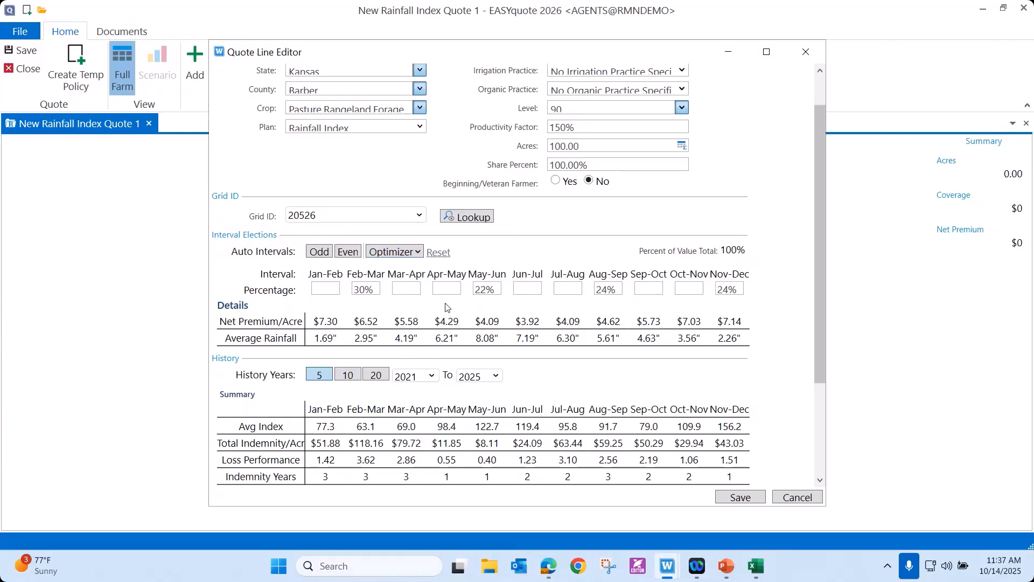
# Re-optimize the interval percentages using 10 years of history.
pyautogui.click(417, 251)
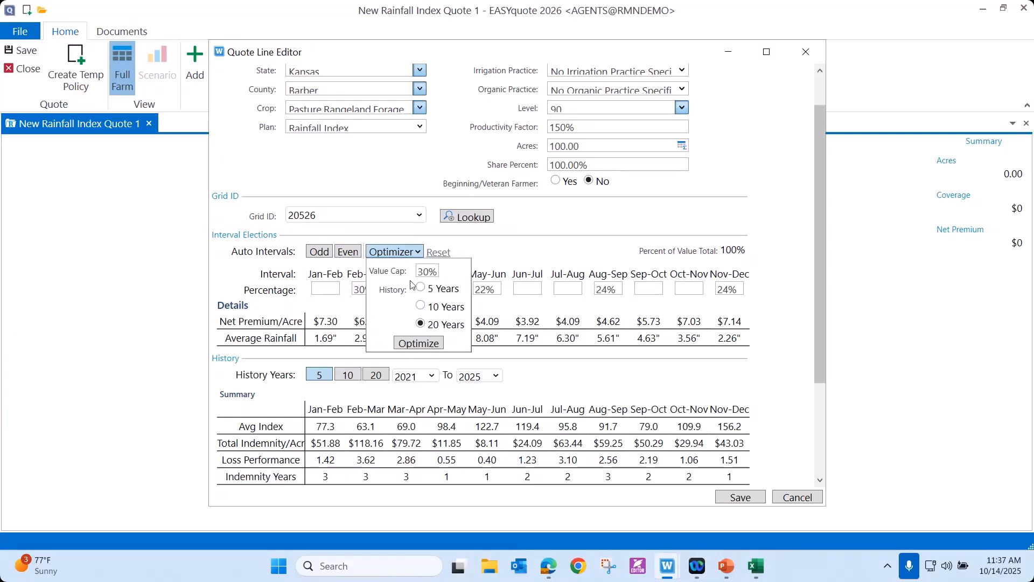
pyautogui.click(422, 307)
pyautogui.click(419, 343)
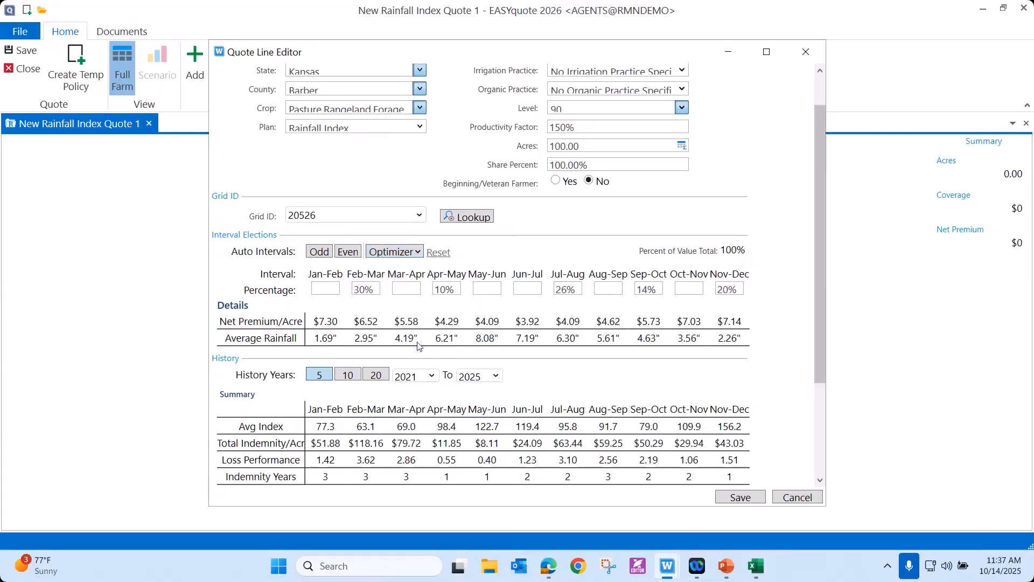
# Optimize the interval percentages using 5 years of history and save the grazing quote line.
pyautogui.click(418, 252)
pyautogui.click(421, 288)
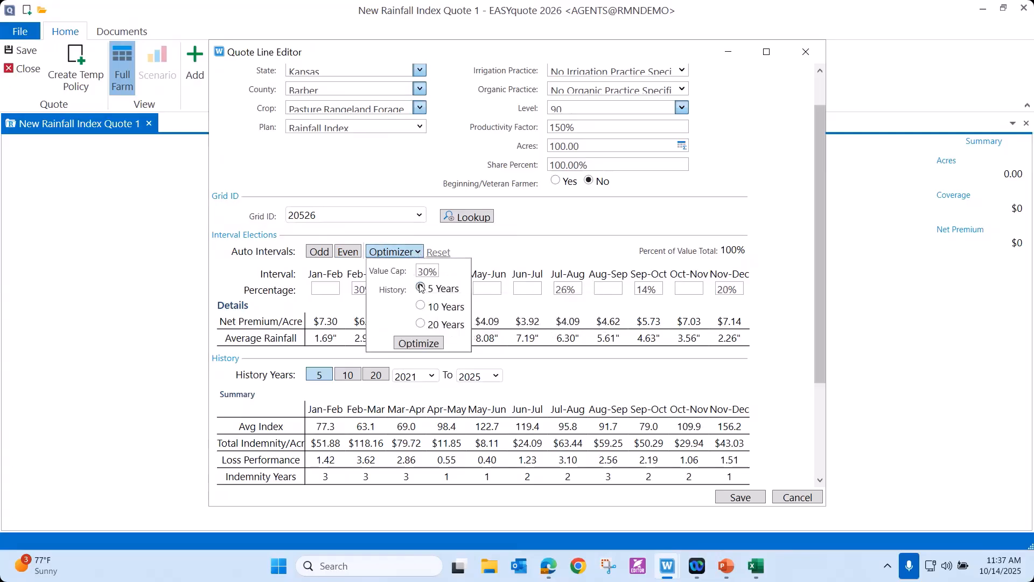
pyautogui.click(427, 345)
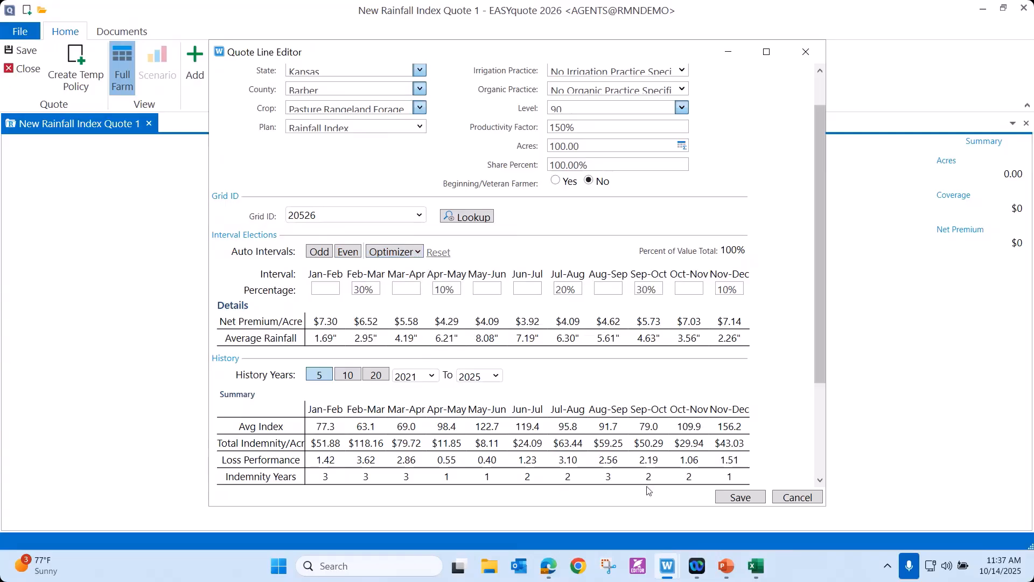
pyautogui.click(737, 499)
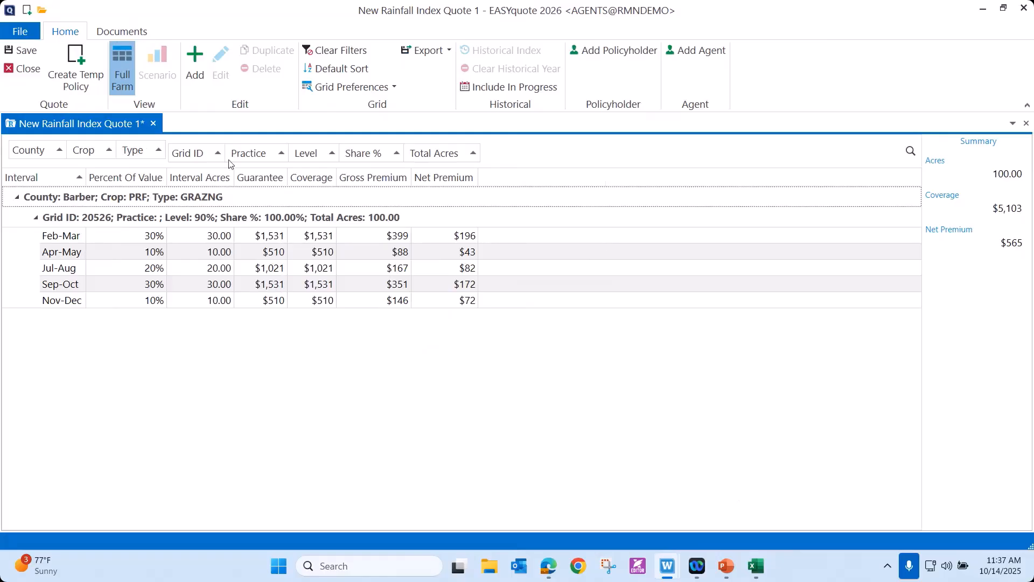
# Add a second quote line for Barber County with the crop Pasture Rangeland Forage and the type Haying.
pyautogui.click(195, 69)
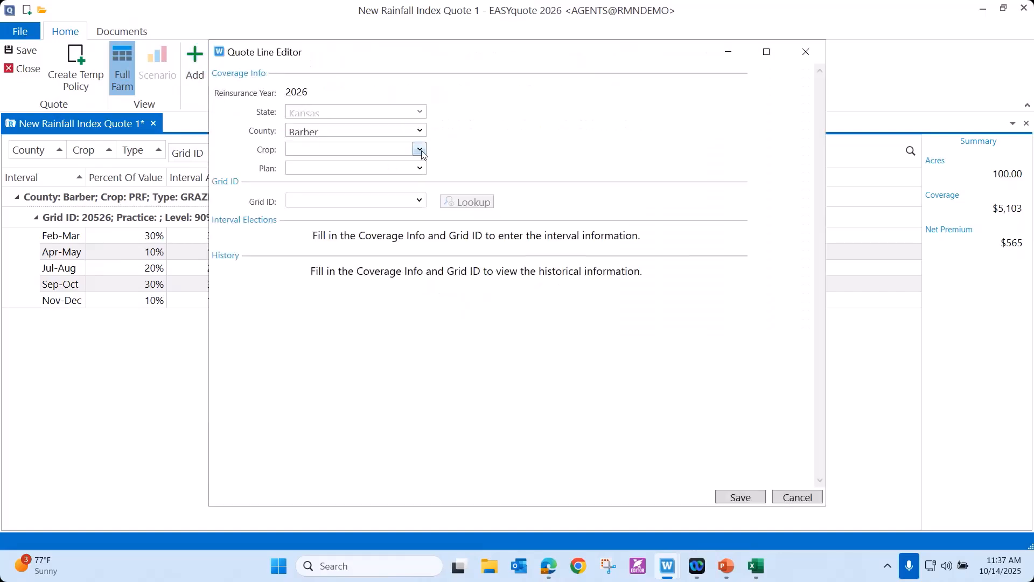
pyautogui.click(420, 149)
pyautogui.click(387, 183)
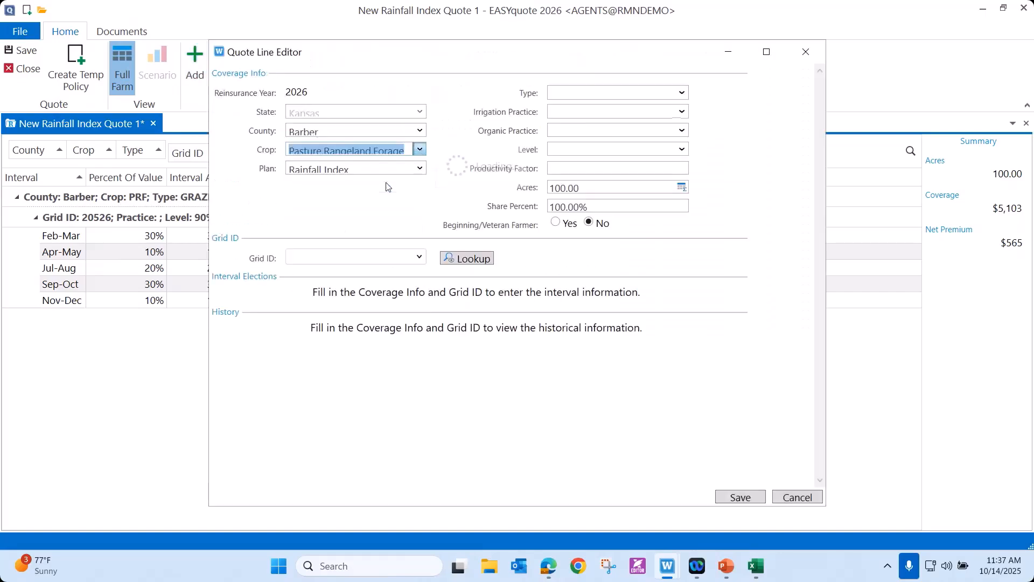
pyautogui.click(682, 95)
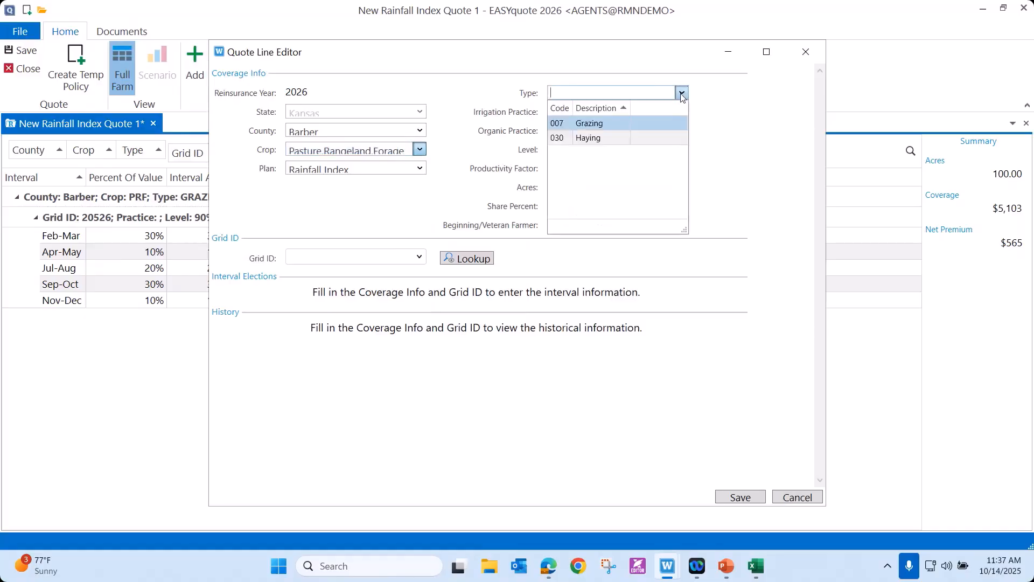
pyautogui.click(596, 139)
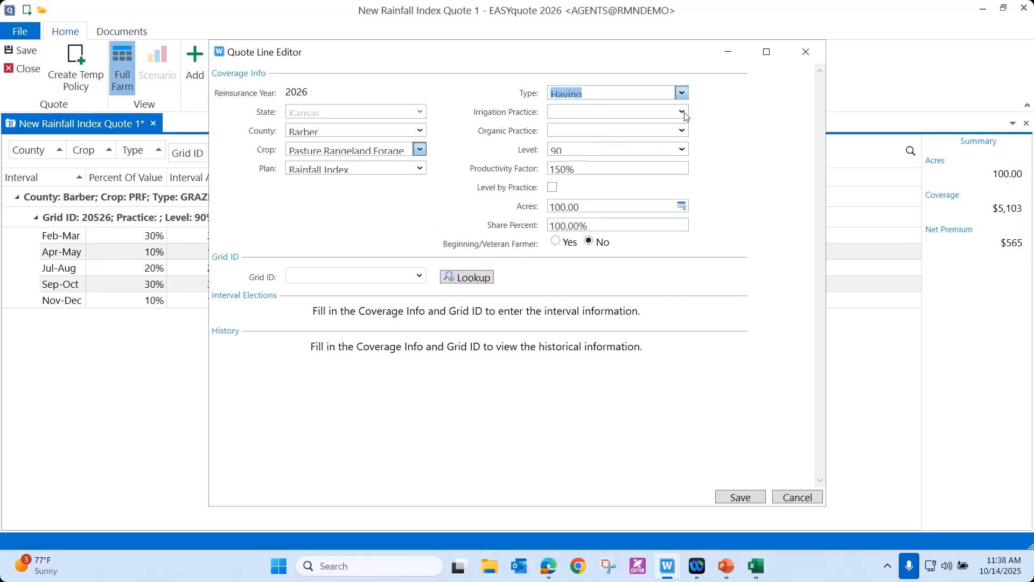
# Set the haying line to Non-Irrigated and No Organic Practice Specified, with grid ID 20525.
pyautogui.click(683, 112)
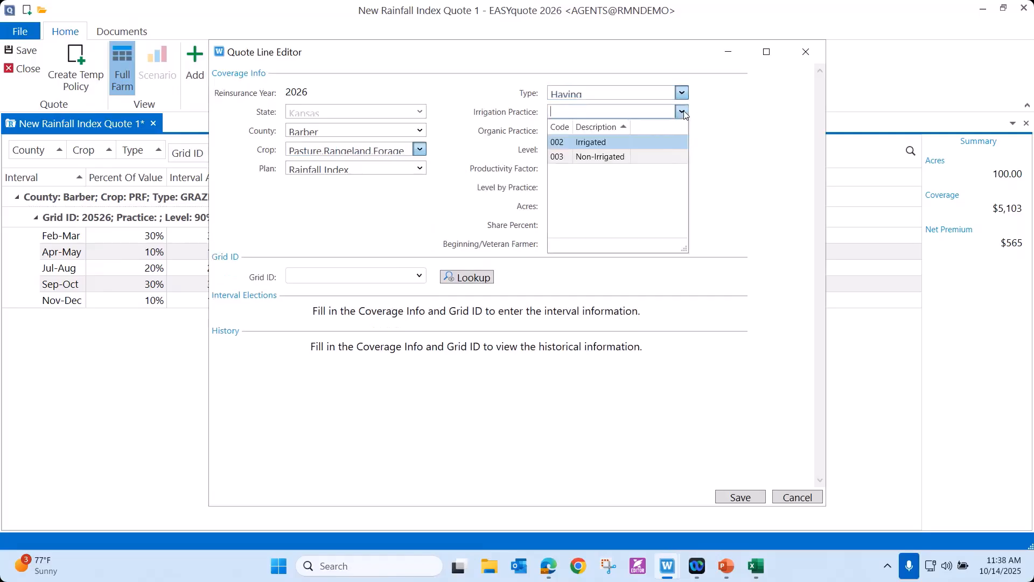
pyautogui.click(602, 157)
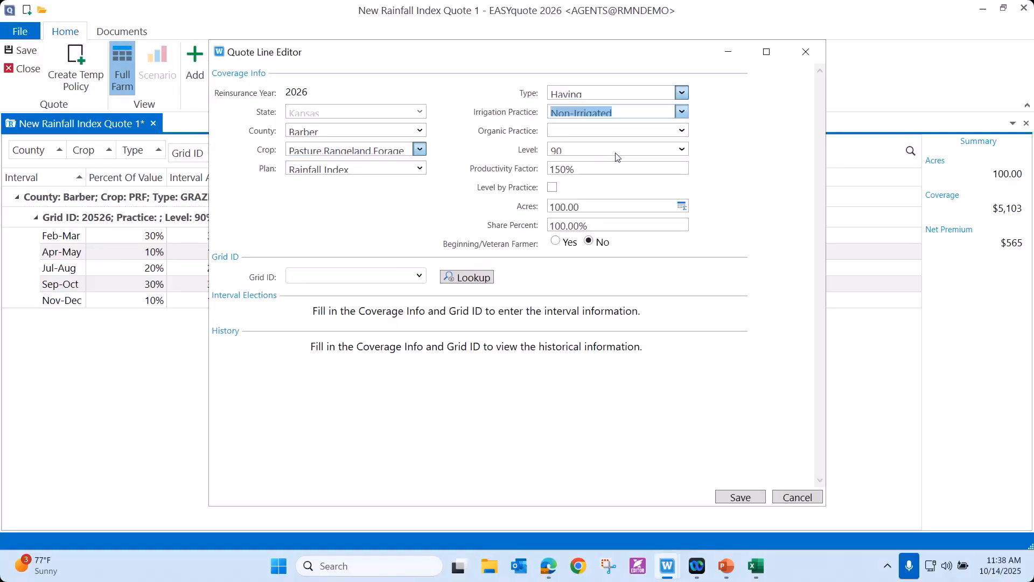
pyautogui.click(683, 130)
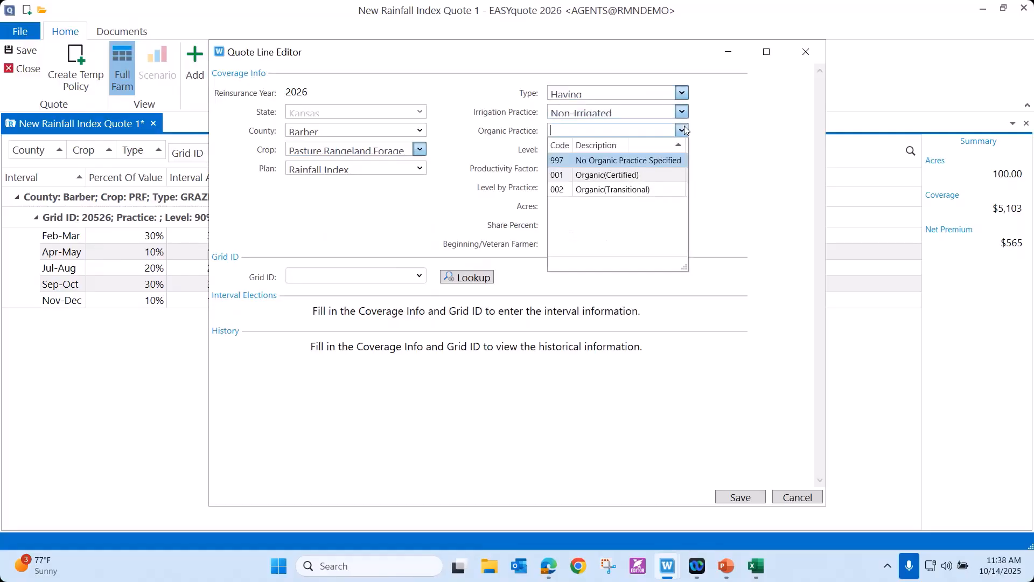
pyautogui.click(622, 163)
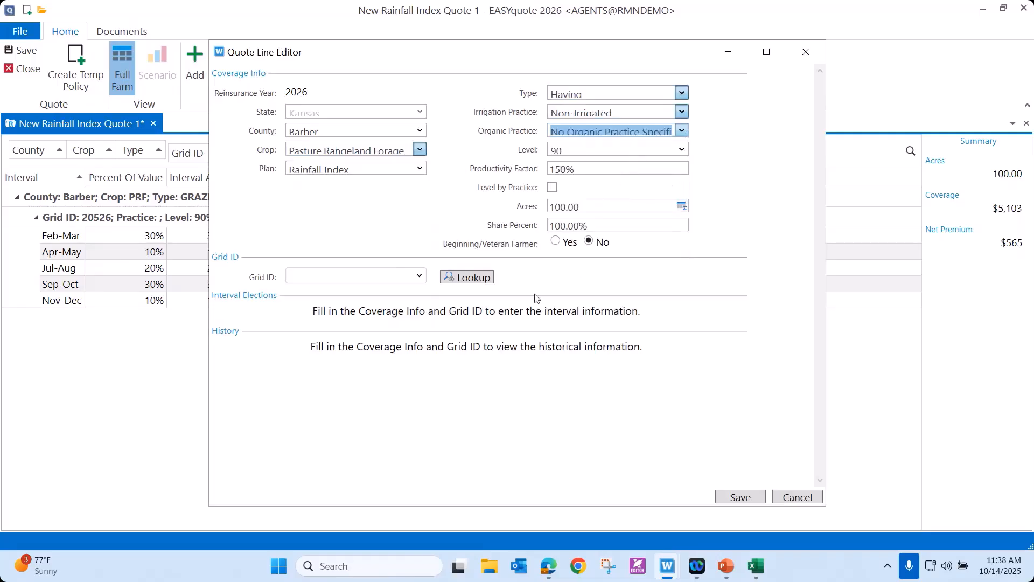
pyautogui.click(418, 277)
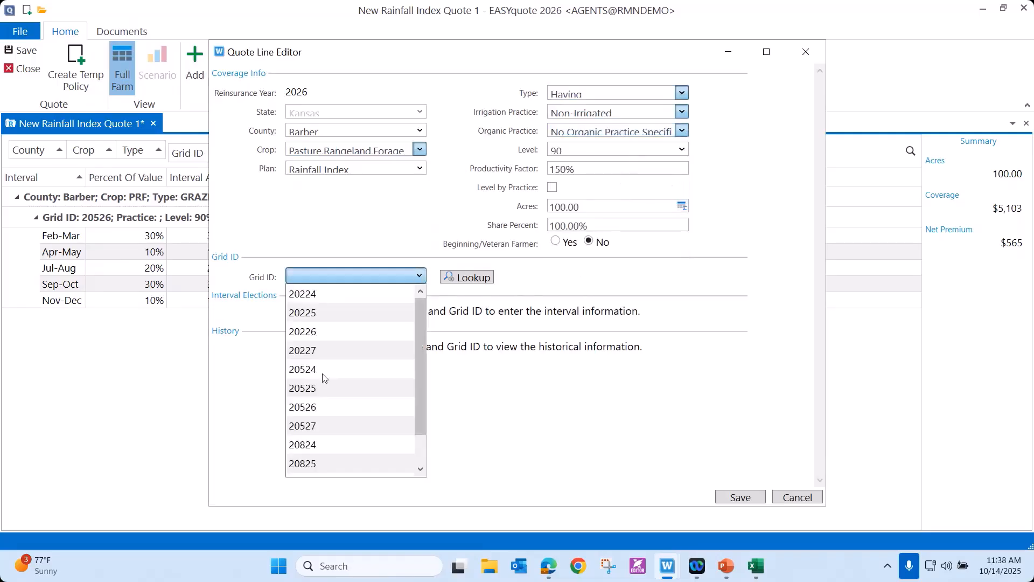
pyautogui.click(311, 378)
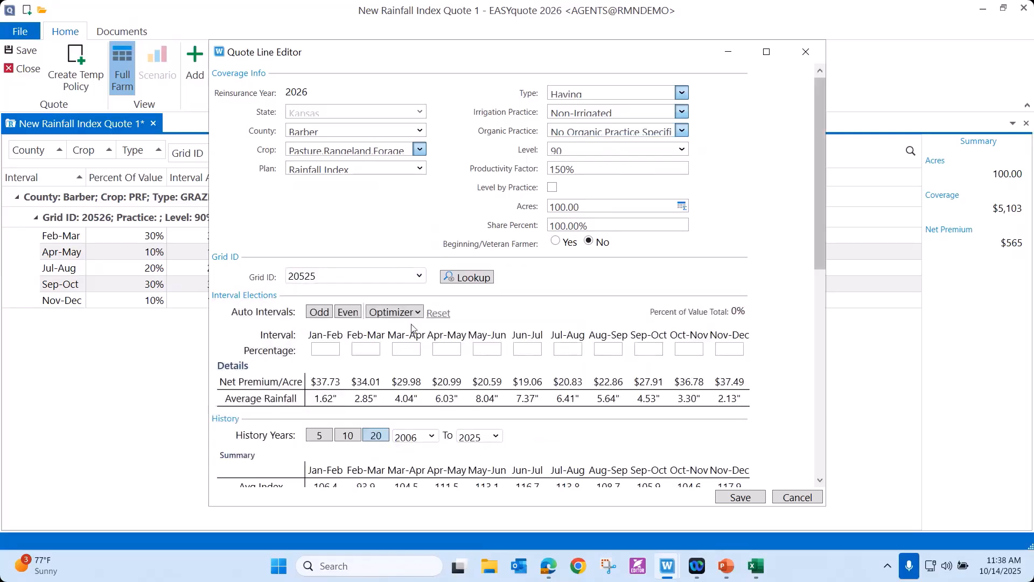
# Optimize the haying line's intervals with the 50% value cap and 10 years of history, and save the line.
pyautogui.click(419, 312)
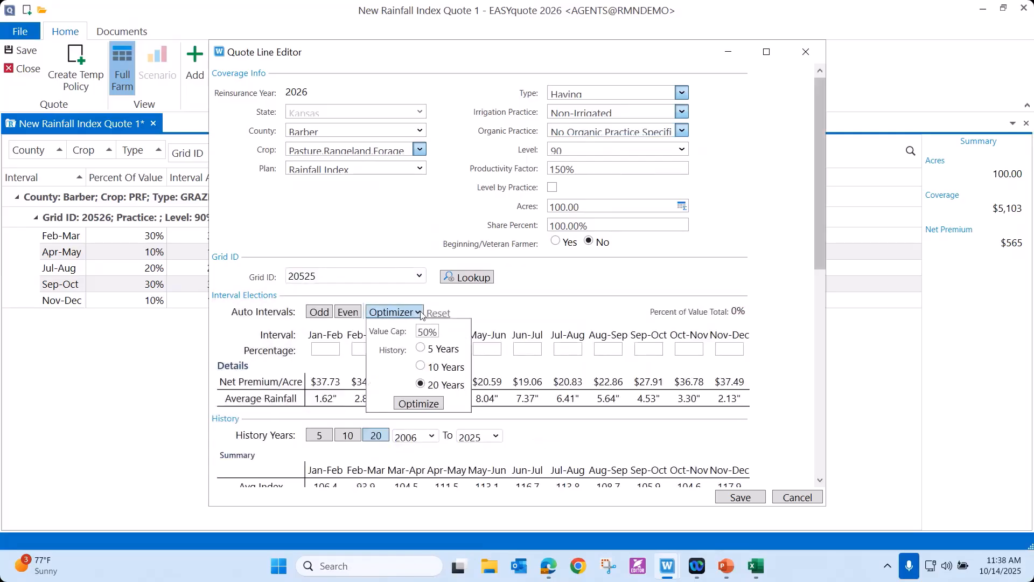
pyautogui.click(420, 366)
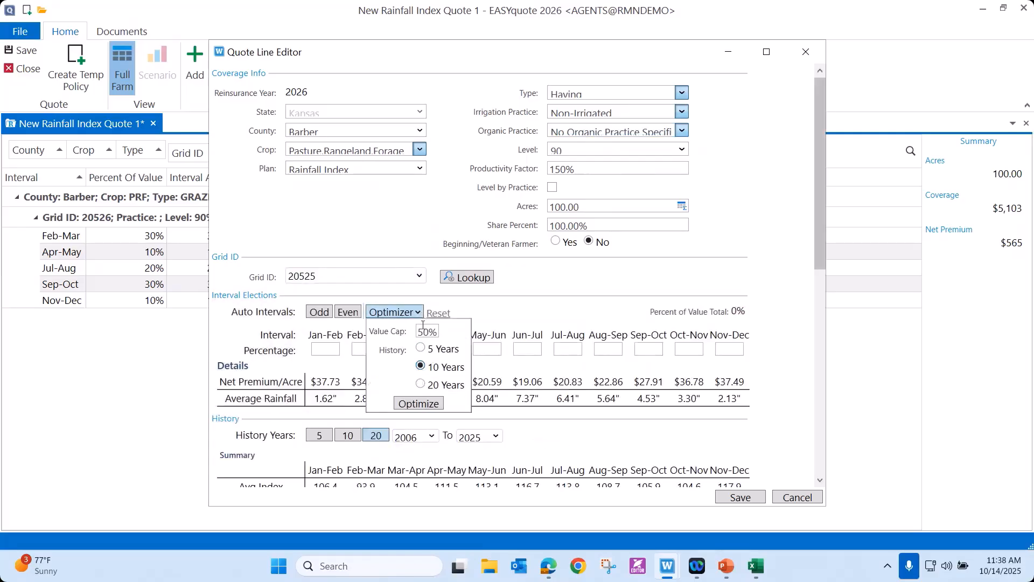
pyautogui.click(425, 406)
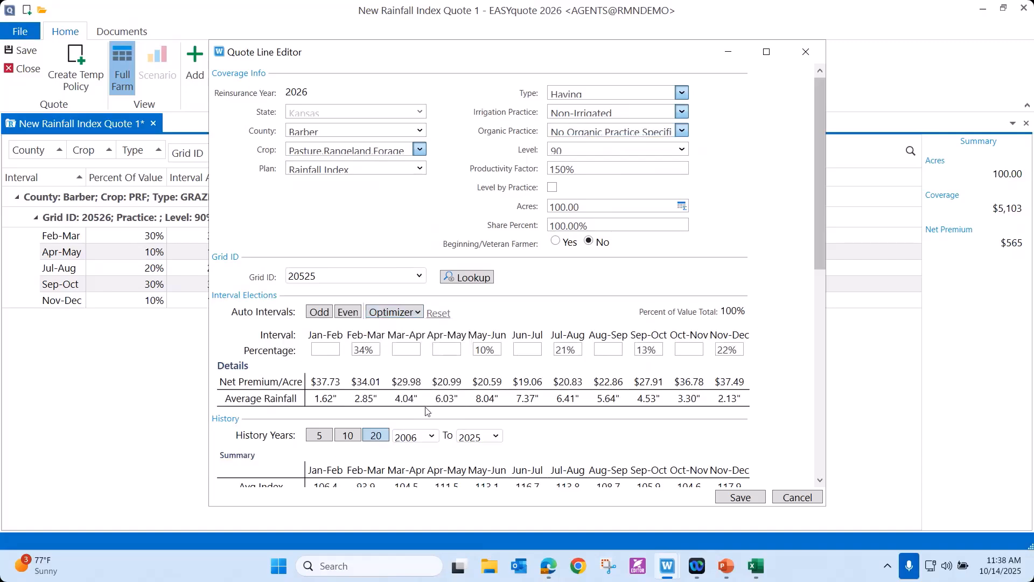
pyautogui.click(740, 497)
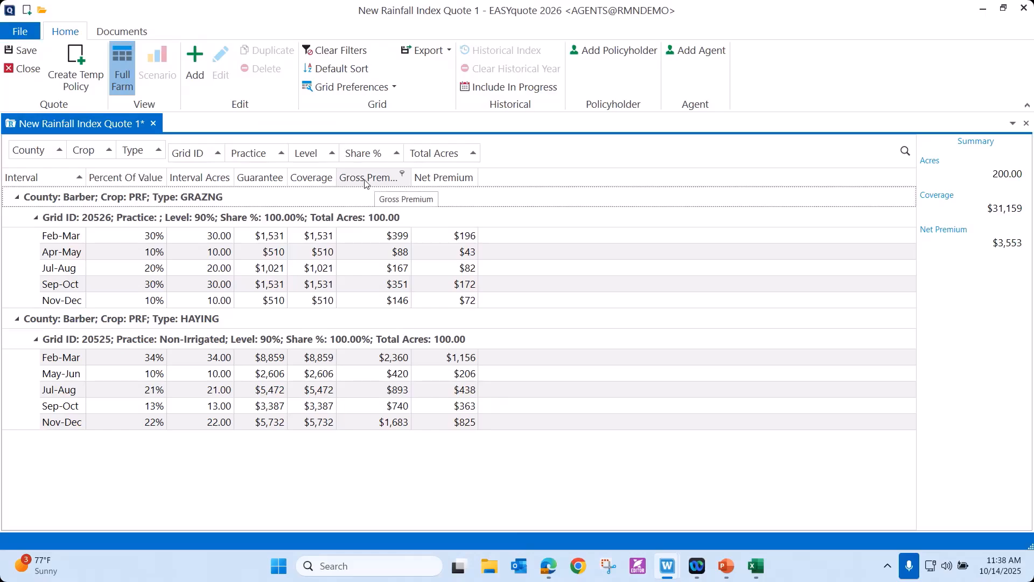
# Move the Gross Premium column after Net Premium, and restore the quote grid's default layout.
pyautogui.moveTo(399, 176); pyautogui.dragTo(513, 185)
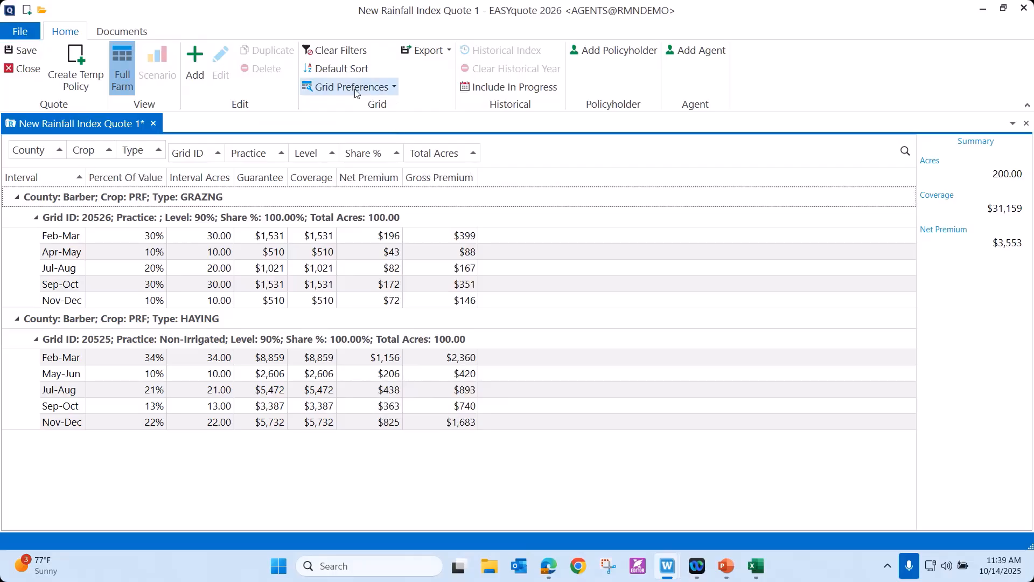
pyautogui.click(396, 89)
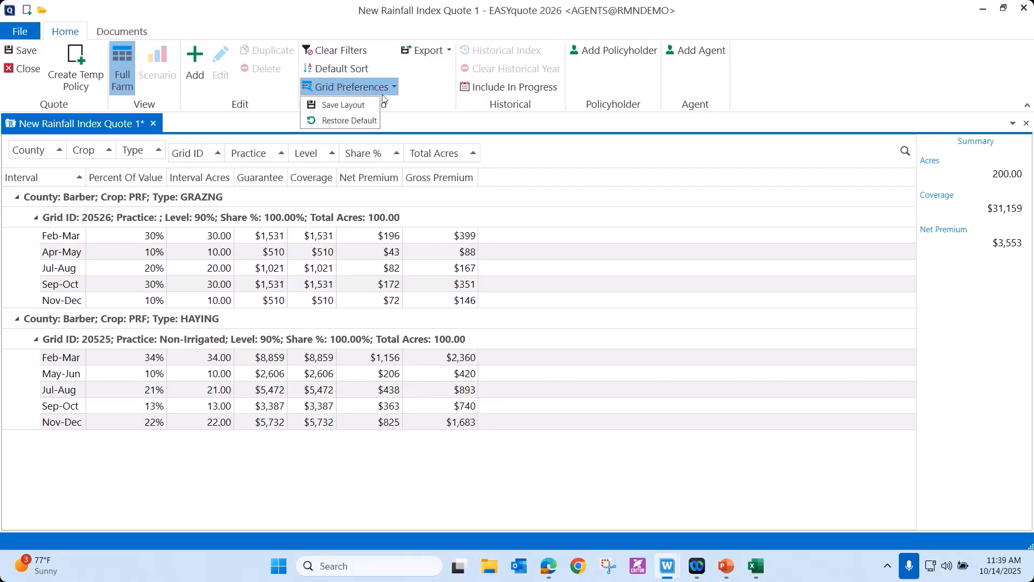
pyautogui.click(348, 121)
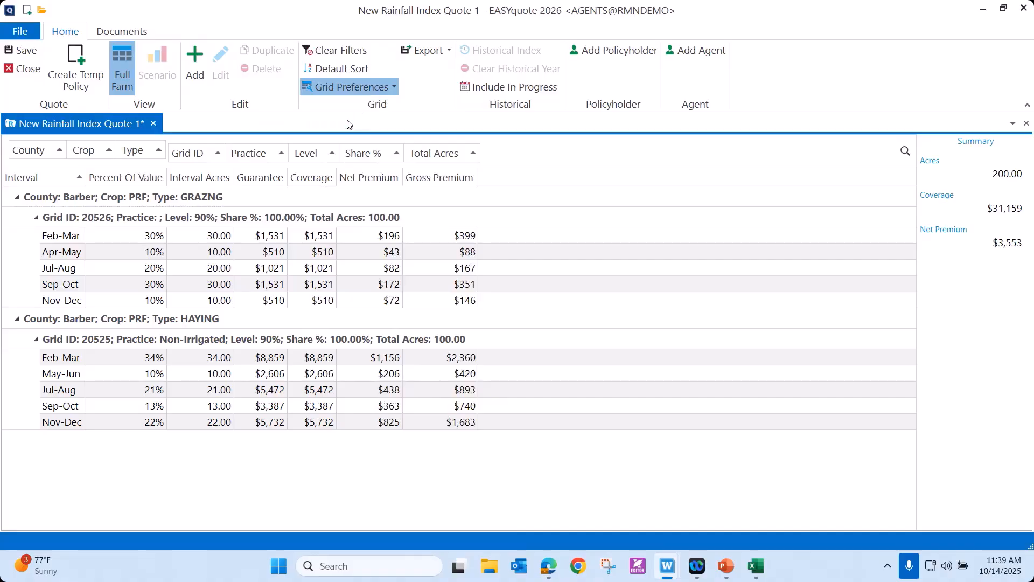
pyautogui.click(395, 89)
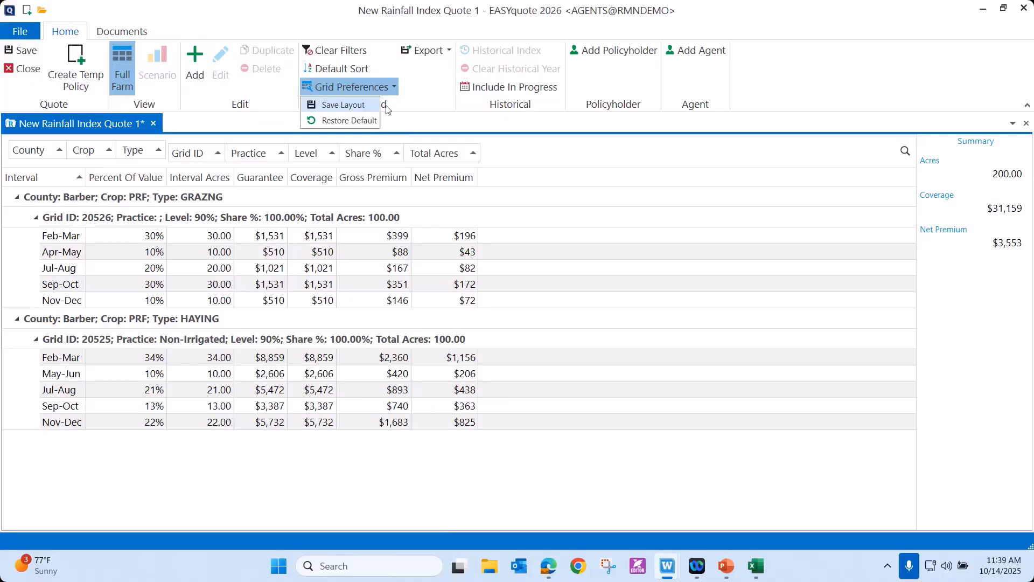
pyautogui.click(431, 122)
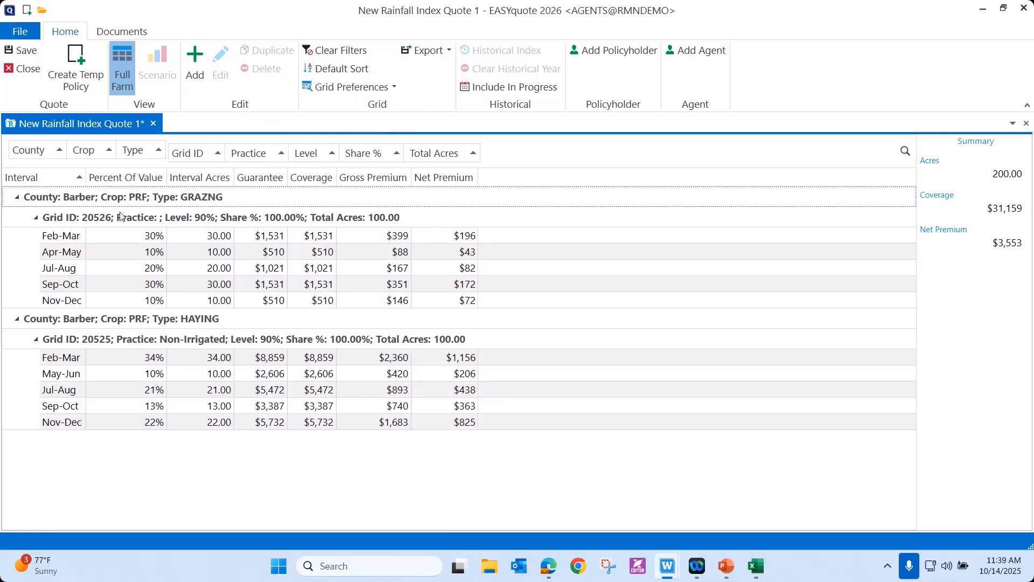
# Examine the filter values available for the Grid ID column, and leave the grid unfiltered.
pyautogui.click(208, 151)
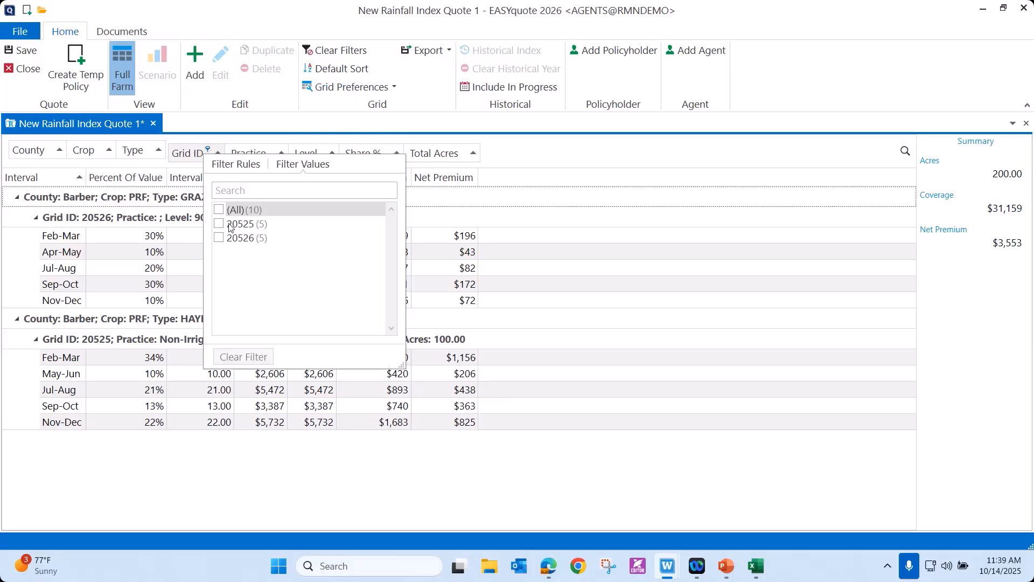
pyautogui.click(536, 163)
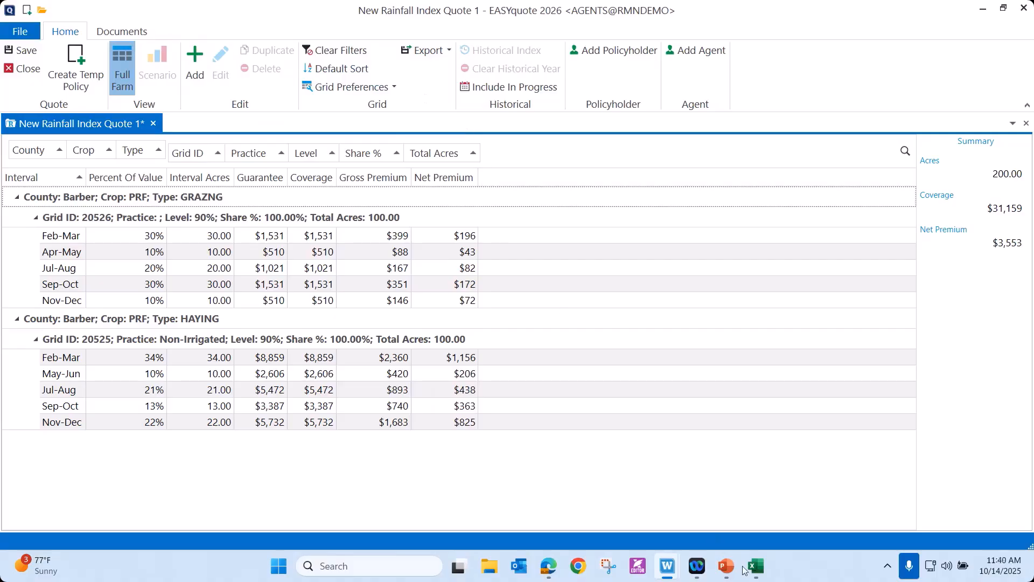
# Switch to the PRF Webinar workbook, compare its 90% and 85% coverage-level sheets, and return to the Rainfall Index quote.
pyautogui.moveTo(756, 566)
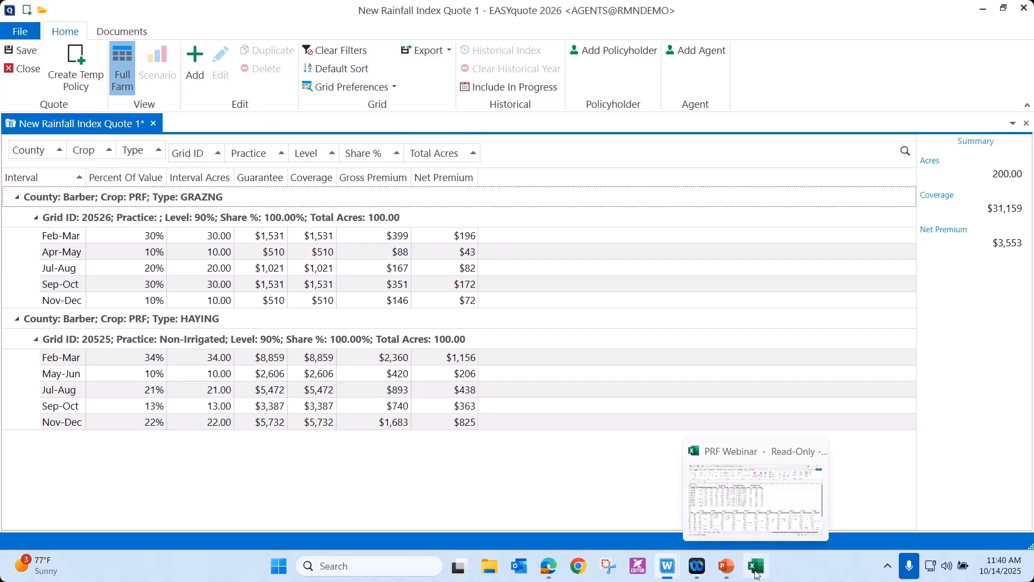
pyautogui.click(767, 540)
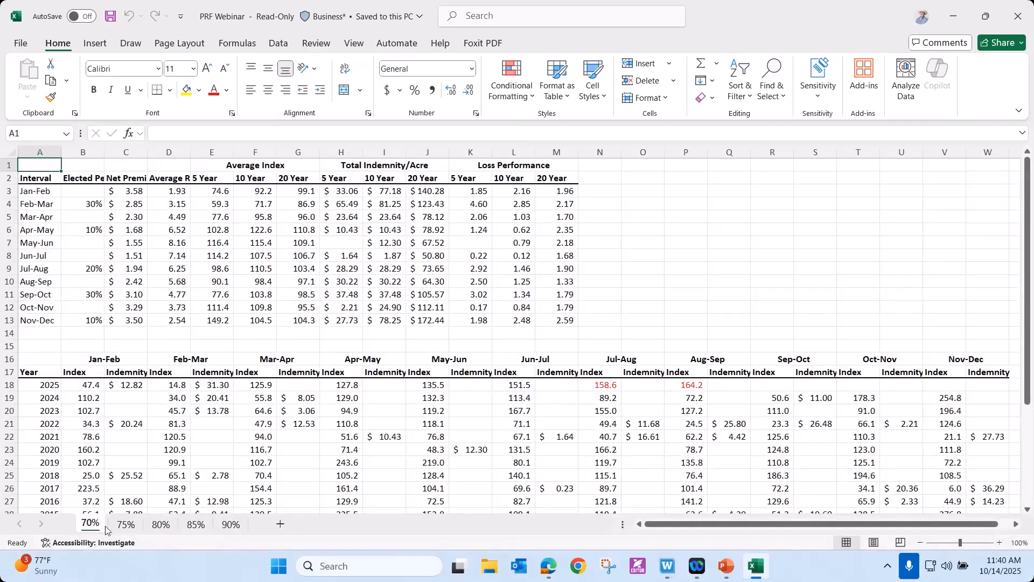
pyautogui.click(230, 525)
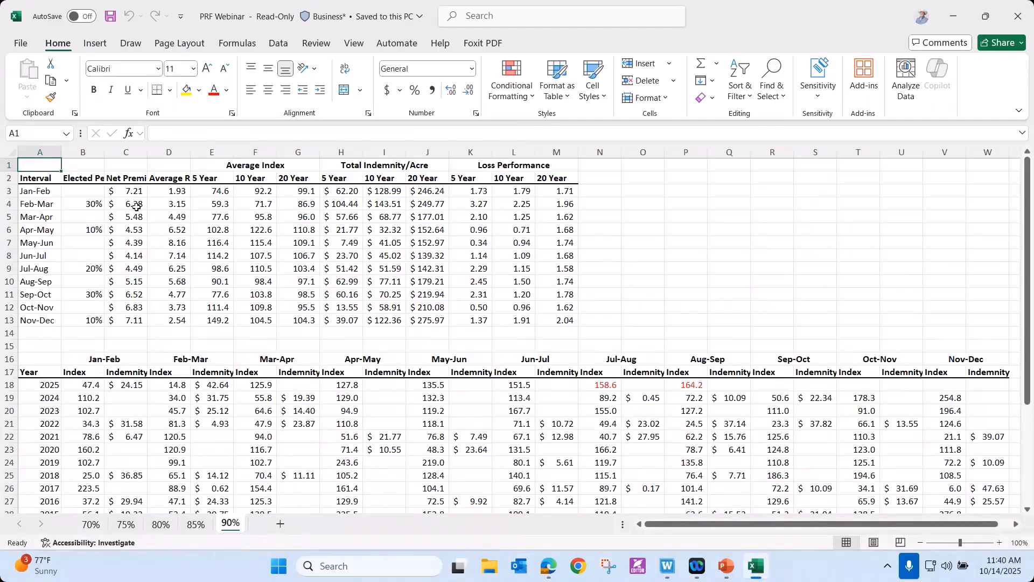
pyautogui.click(195, 524)
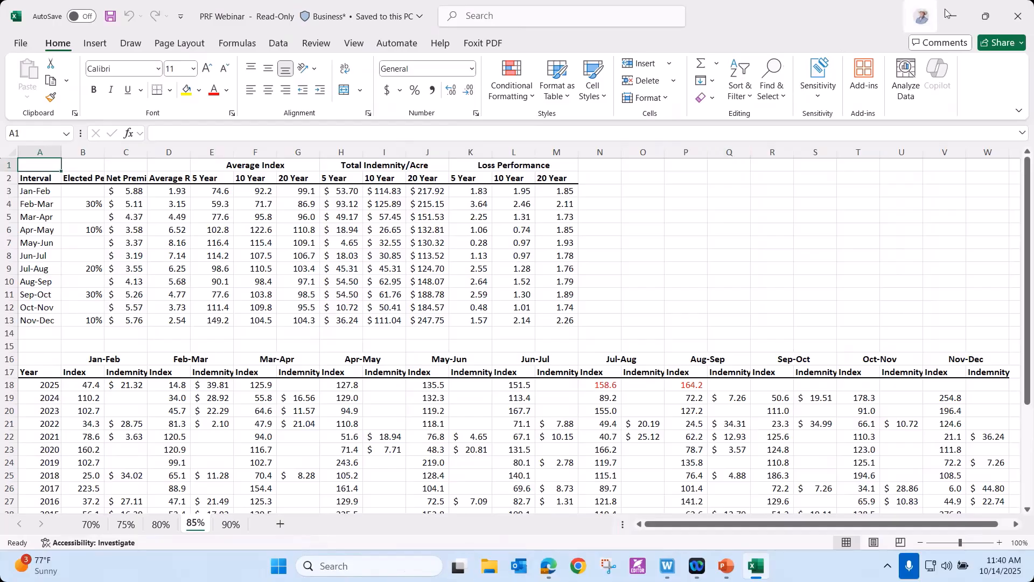
pyautogui.moveTo(677, 569)
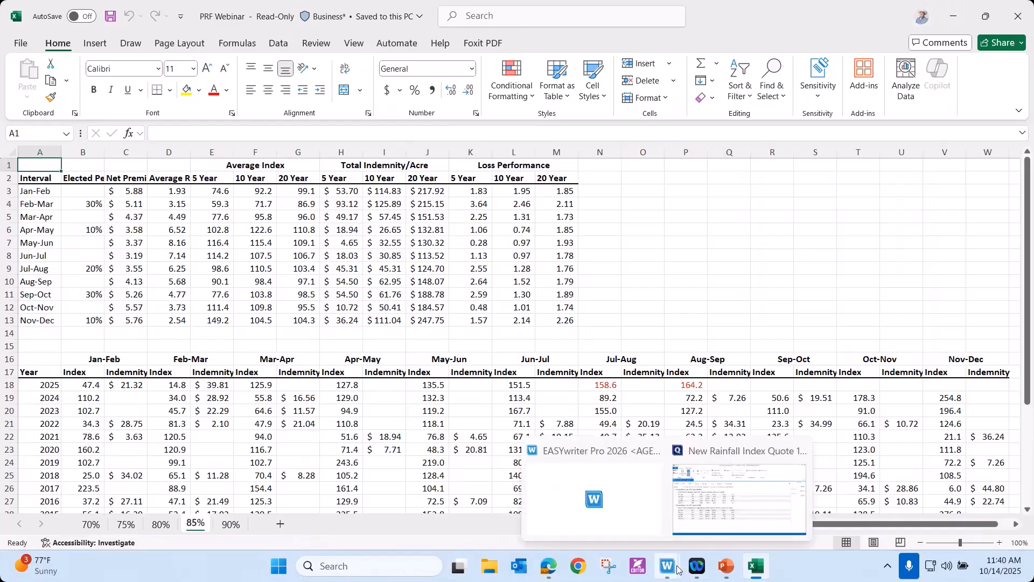
pyautogui.click(721, 522)
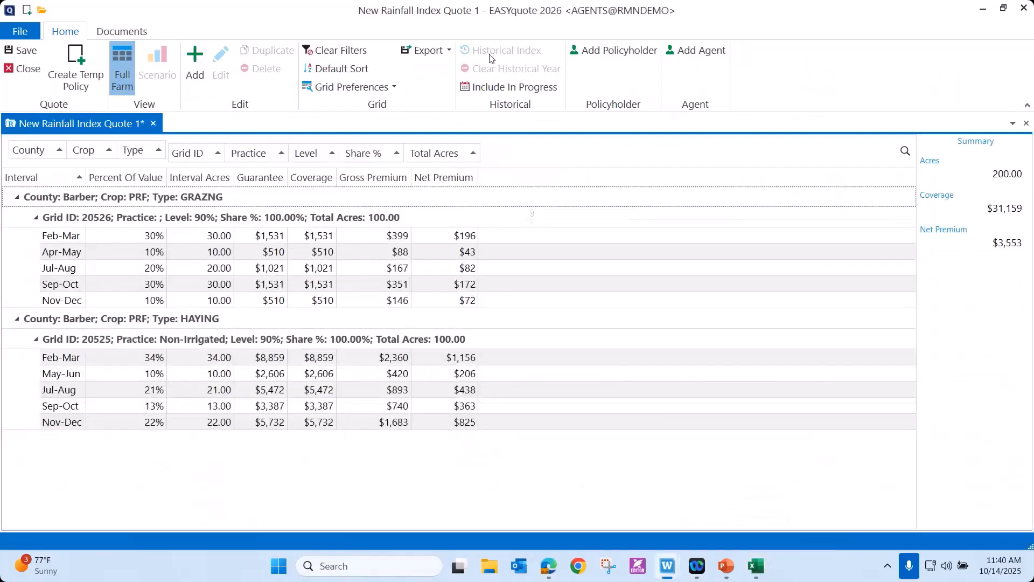
# Back-cast the quote to 2024 from the historical index of the grazing line's Feb-Mar interval.
pyautogui.click(490, 86)
pyautogui.click(131, 237)
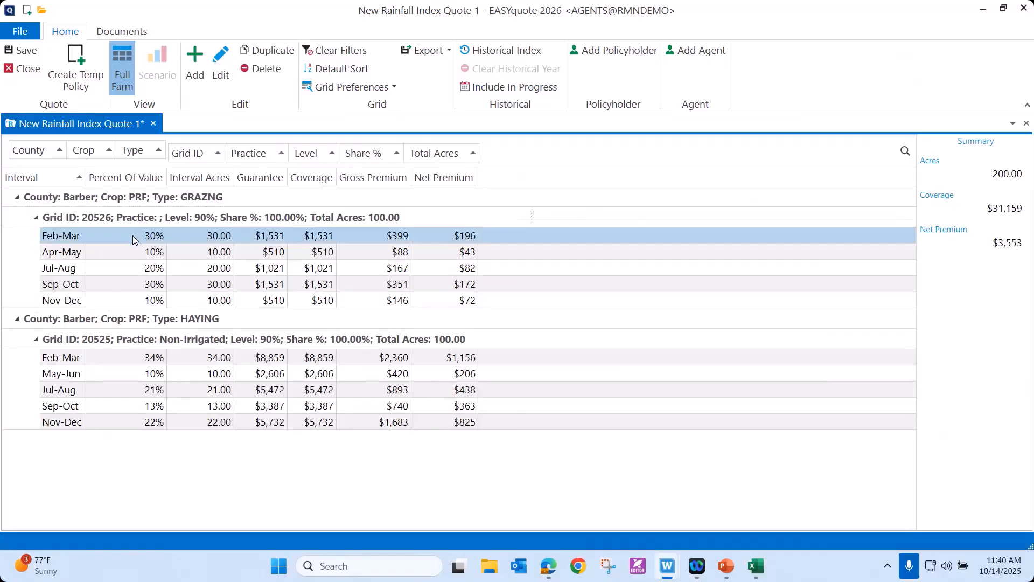
pyautogui.click(506, 52)
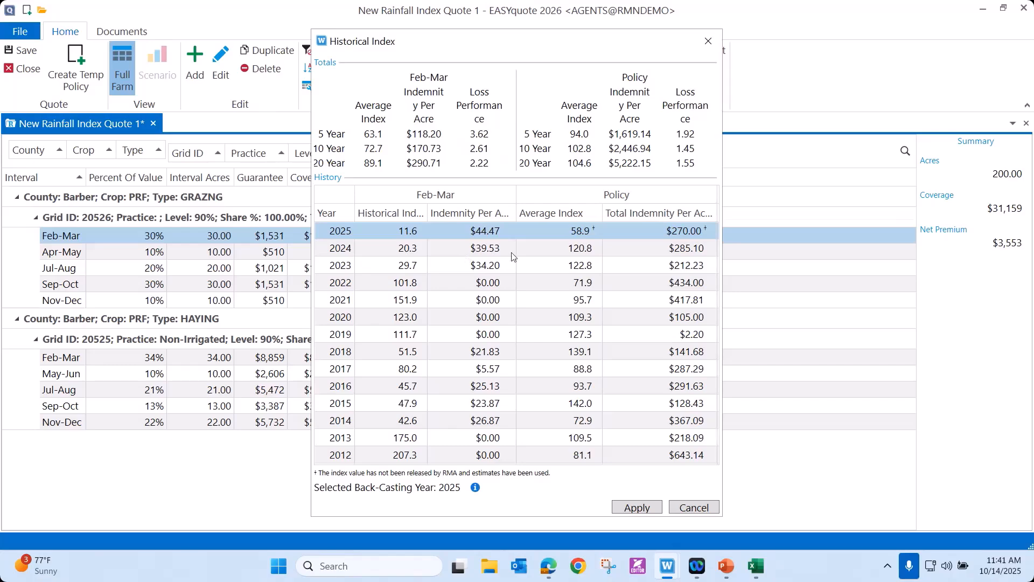
pyautogui.click(527, 250)
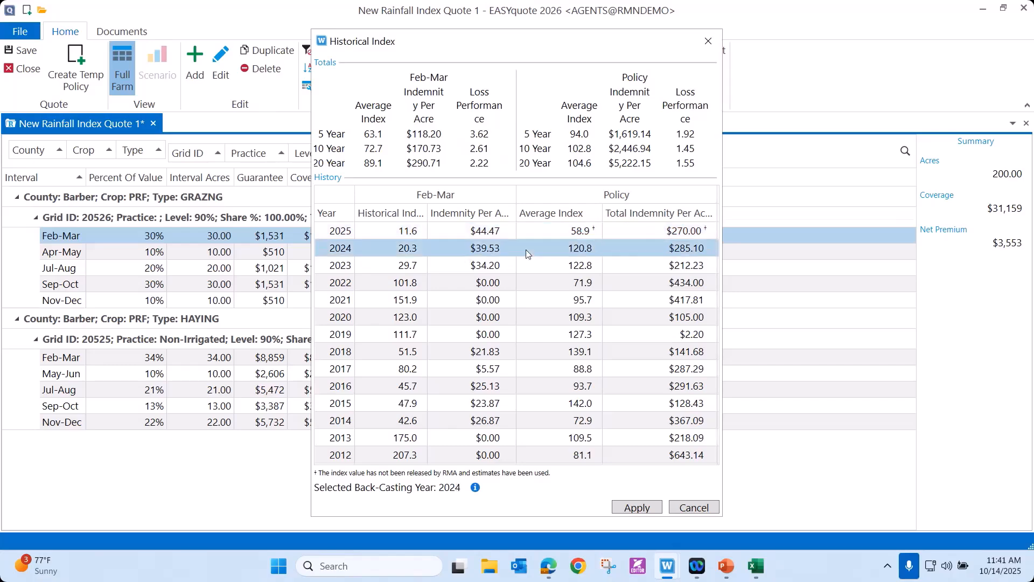
pyautogui.click(632, 510)
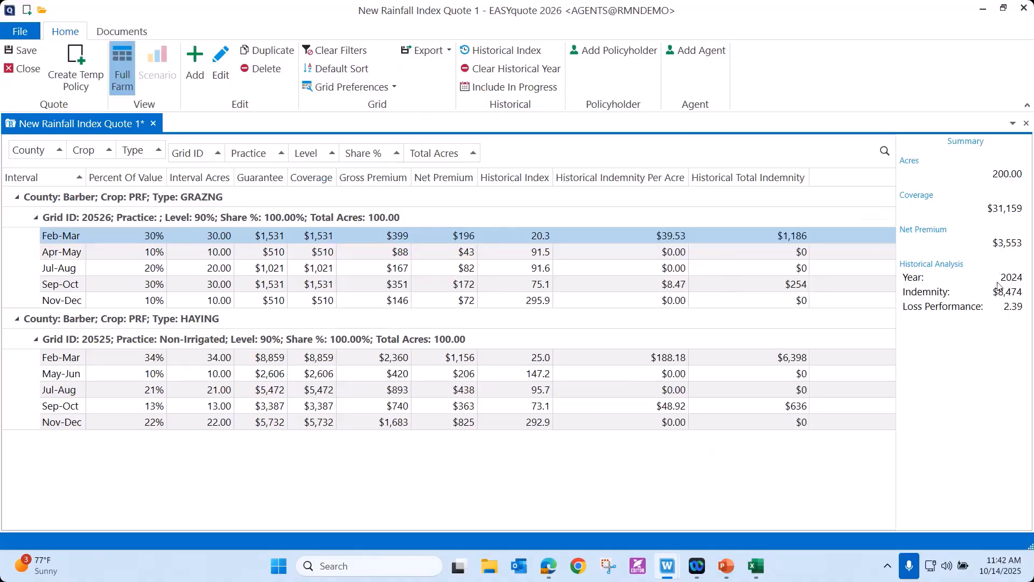
# Apply 2022 and then 2019 as the back-casting year for the grazing line's Feb-Mar interval.
pyautogui.click(507, 51)
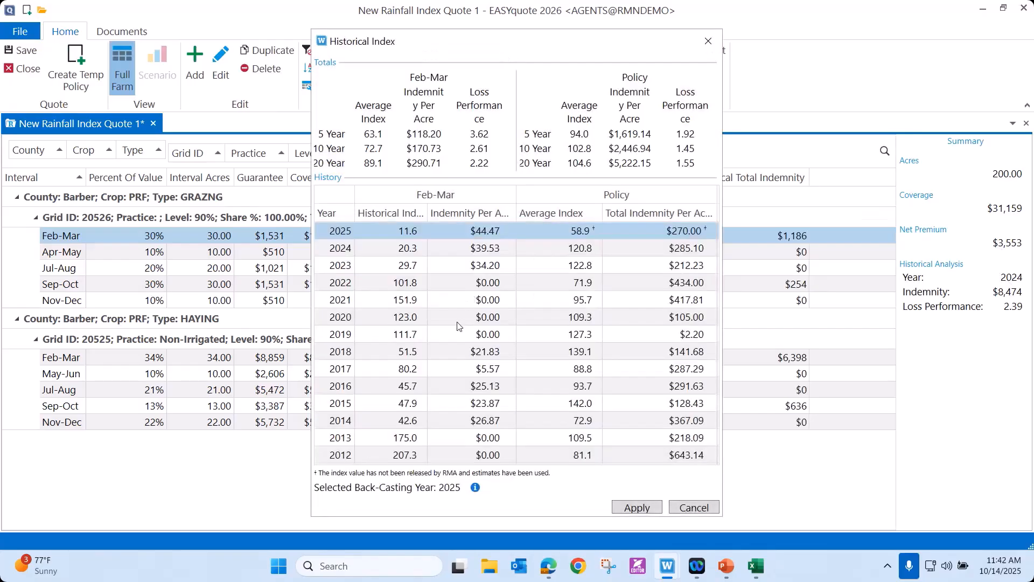
pyautogui.click(482, 288)
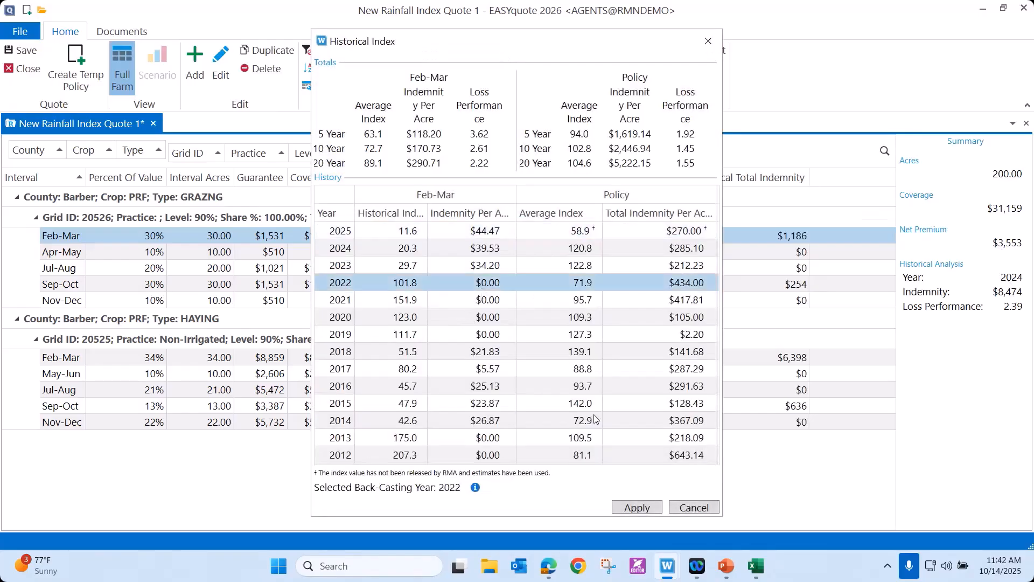
pyautogui.click(637, 508)
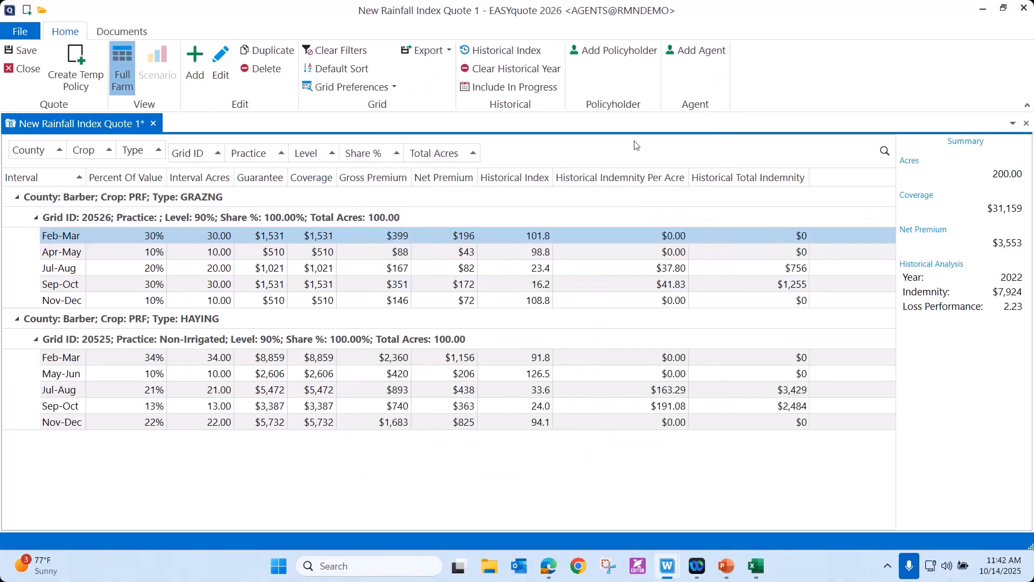
pyautogui.click(488, 51)
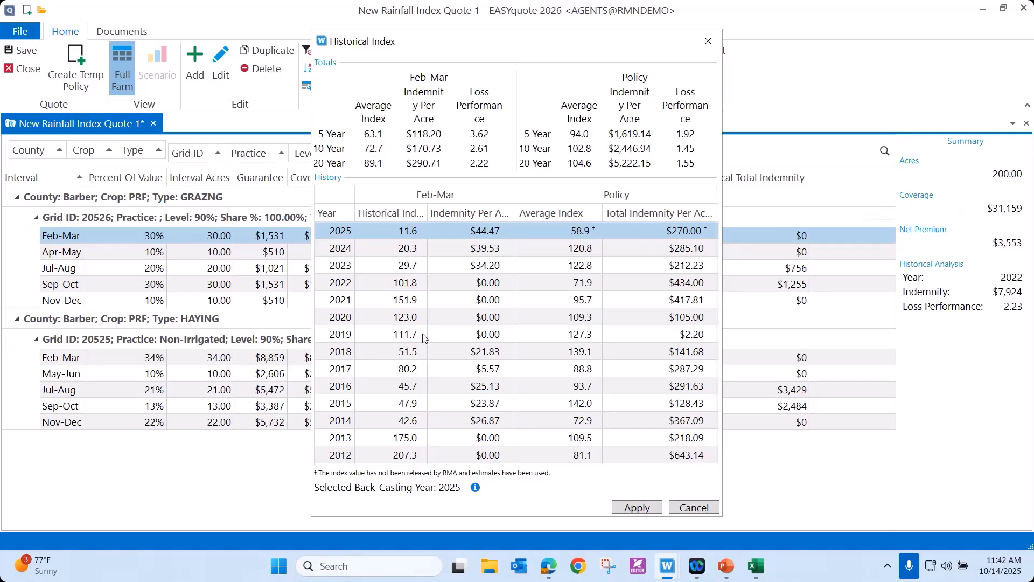
pyautogui.click(423, 335)
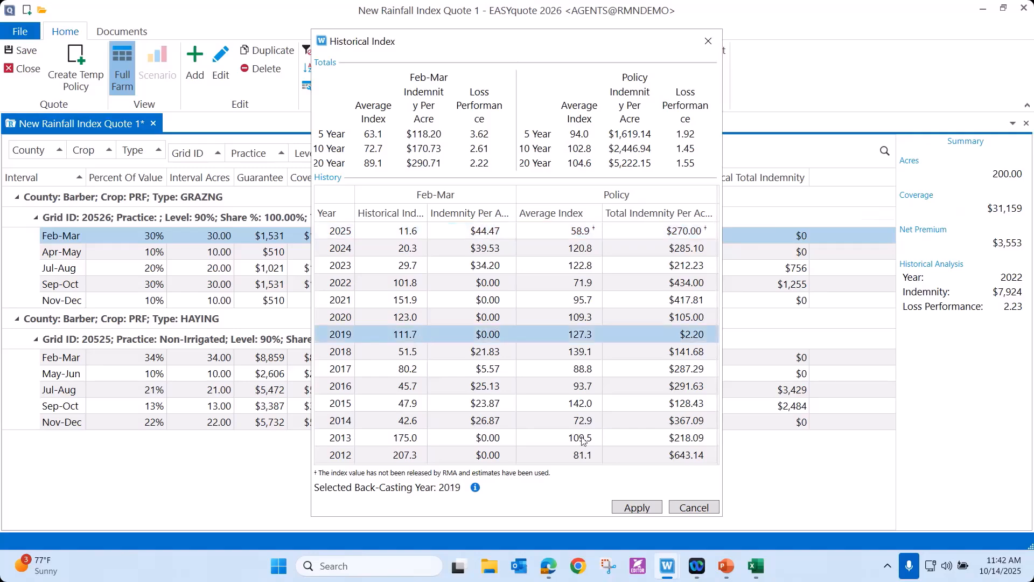
pyautogui.click(637, 508)
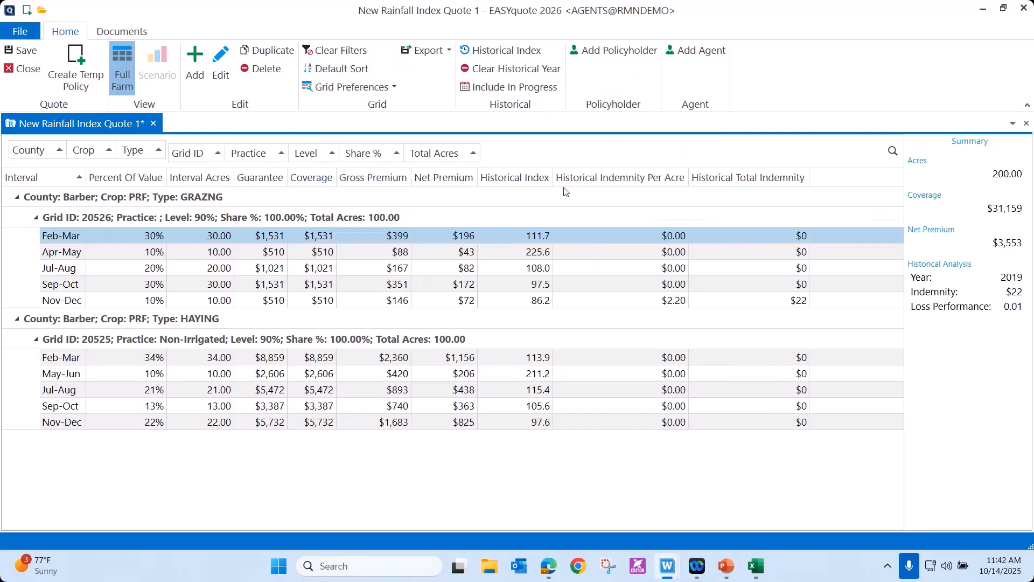
# Clear the quote's historical year and turn on Include In Progress for the historical data.
pyautogui.click(495, 75)
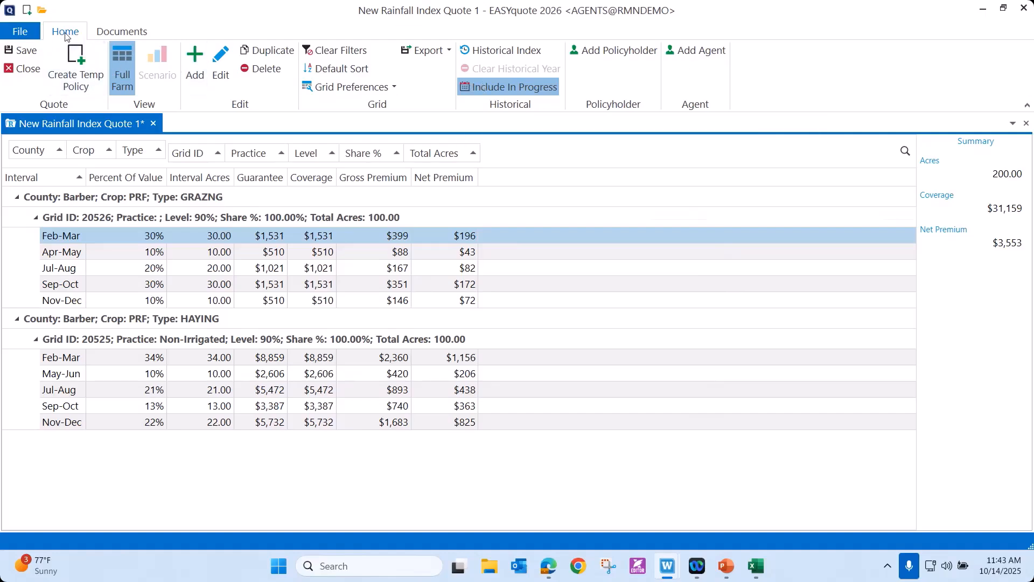
# Generate the Full Farm document for the selected level ±1 level, review it, and close the document viewer.
pyautogui.click(111, 33)
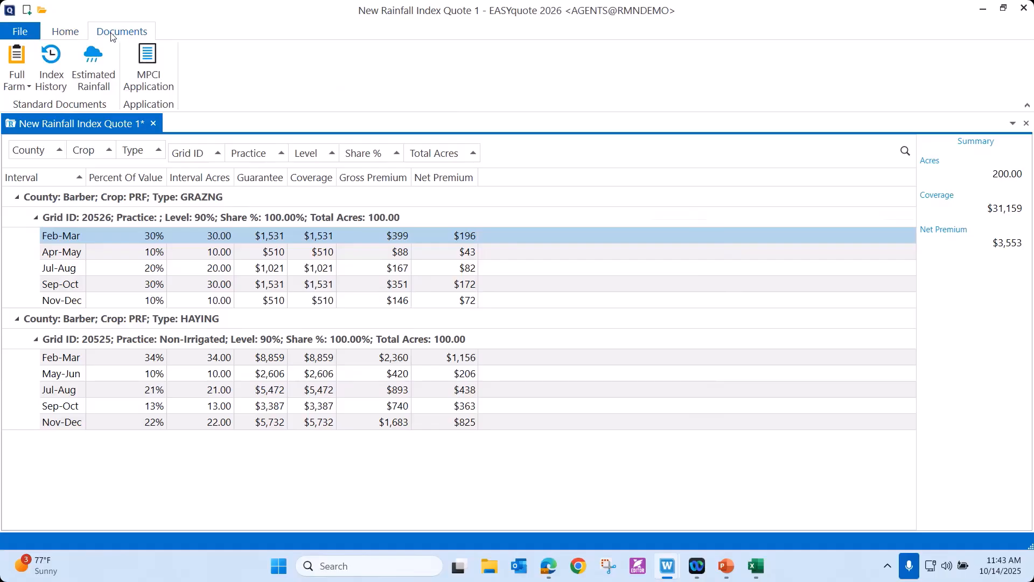
pyautogui.click(29, 89)
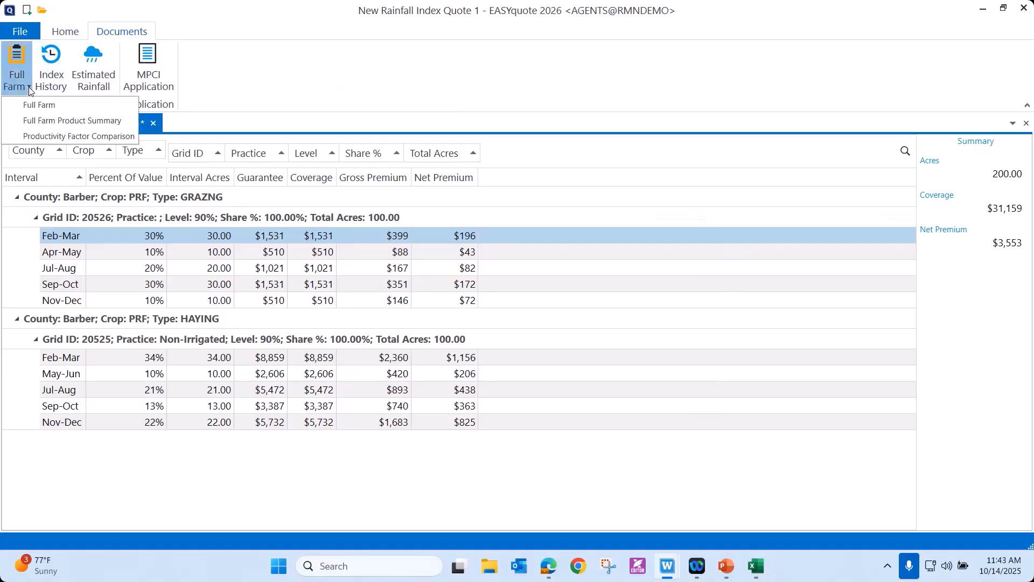
pyautogui.click(31, 105)
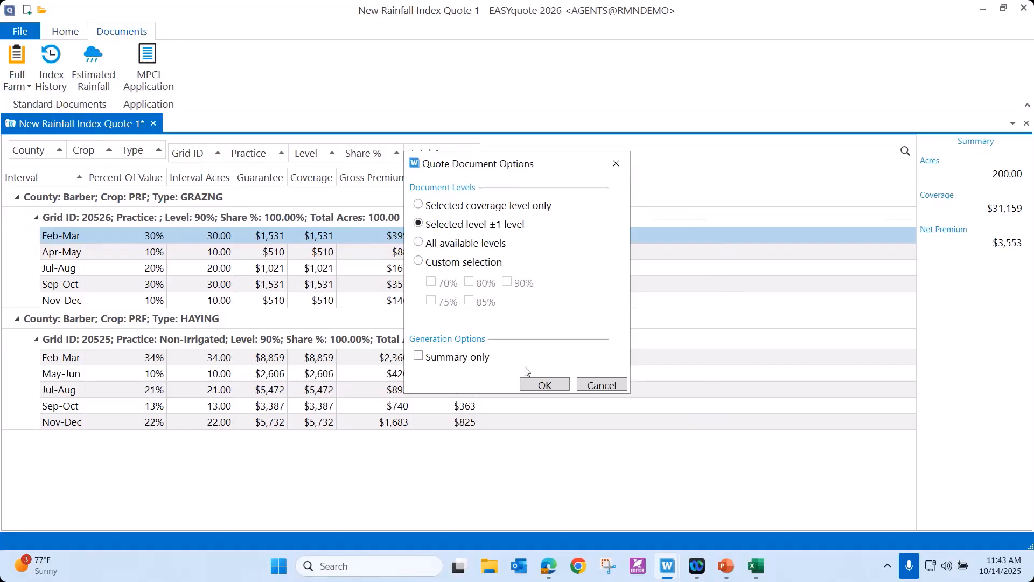
pyautogui.click(533, 384)
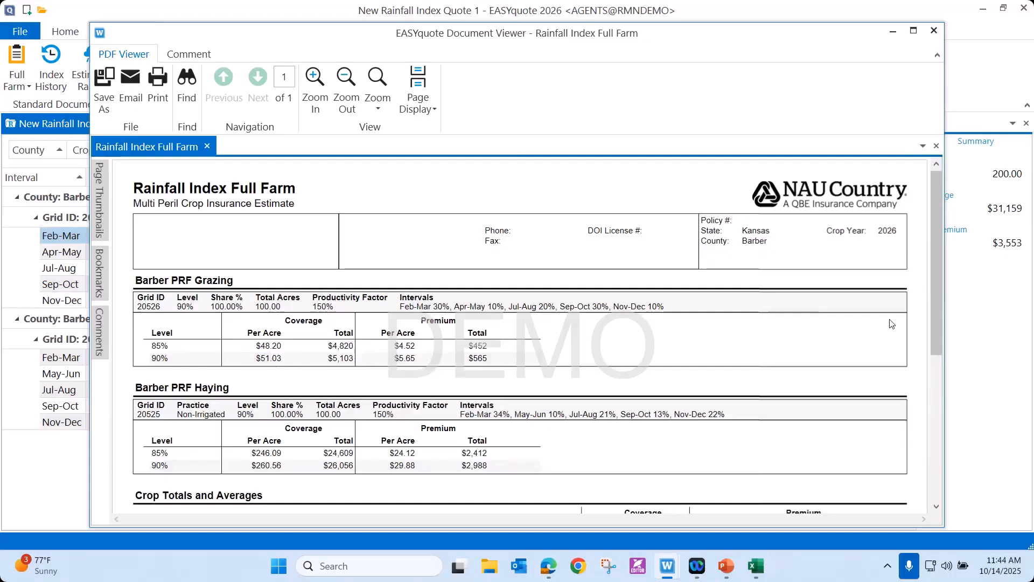
pyautogui.moveTo(935, 319); pyautogui.dragTo(934, 246)
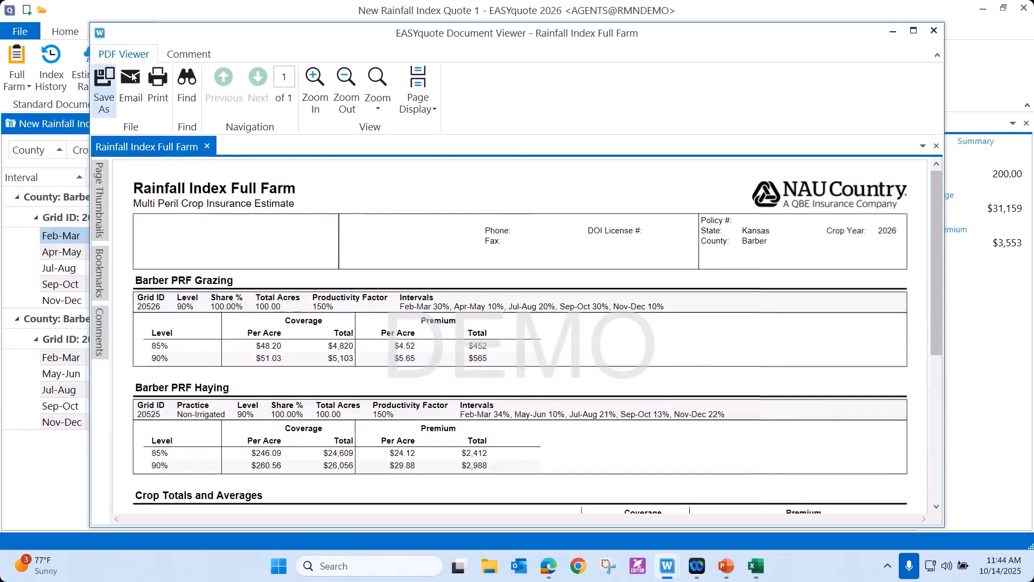
pyautogui.click(937, 31)
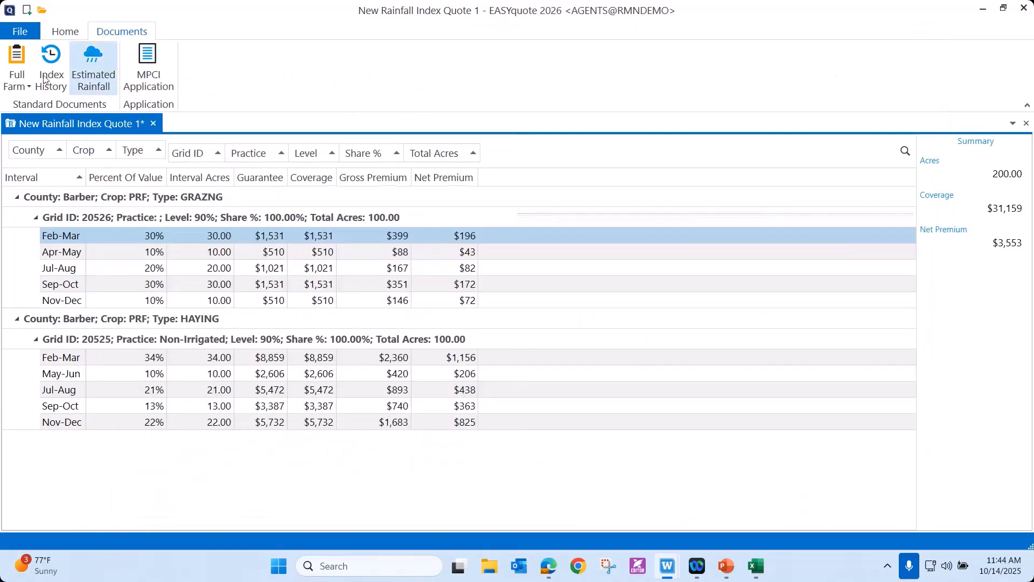
# Generate the Full Farm Product Summary without the summary-only option, review its interval tables and crop totals, and close it.
pyautogui.click(28, 87)
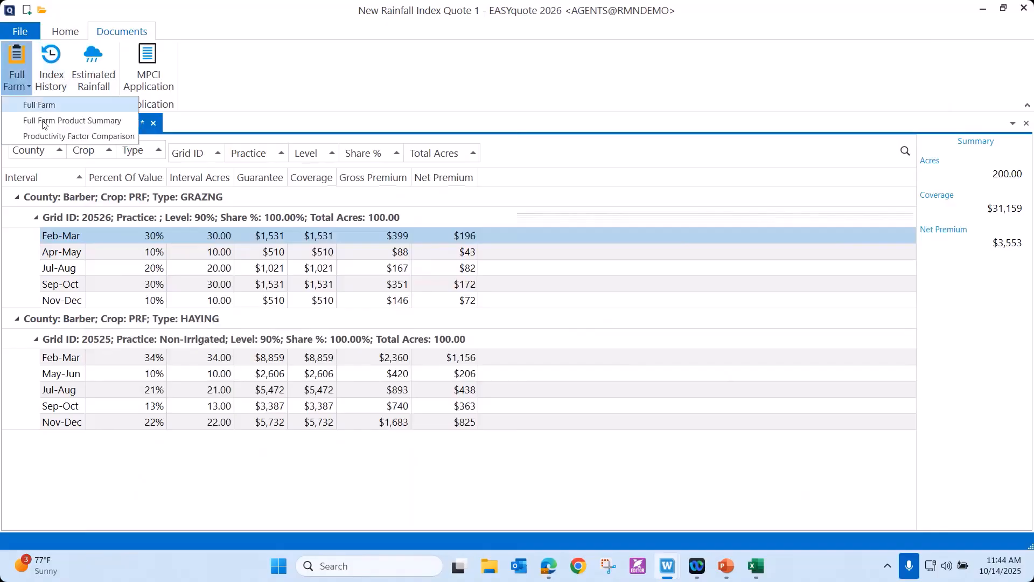
pyautogui.click(44, 122)
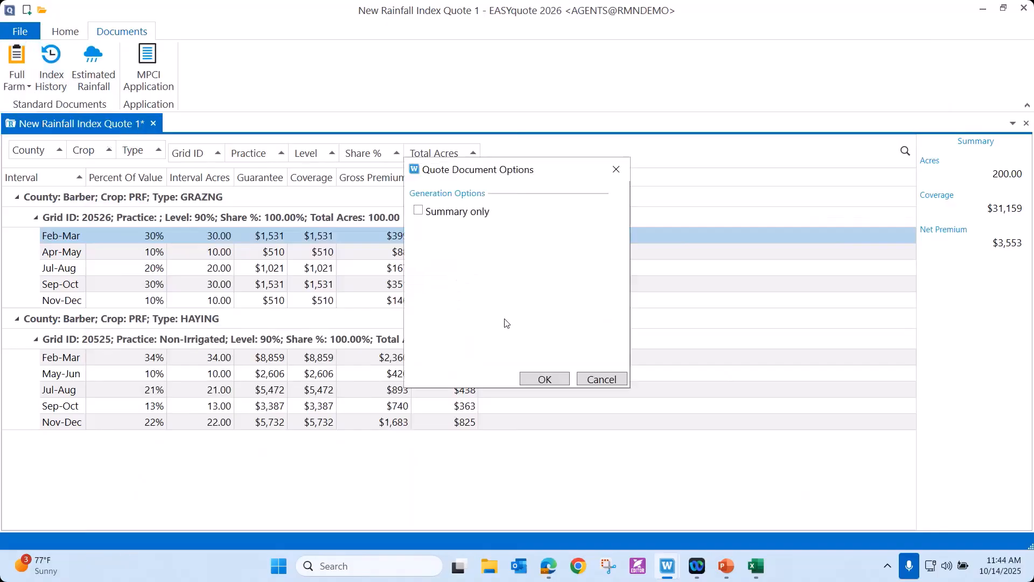
pyautogui.click(545, 380)
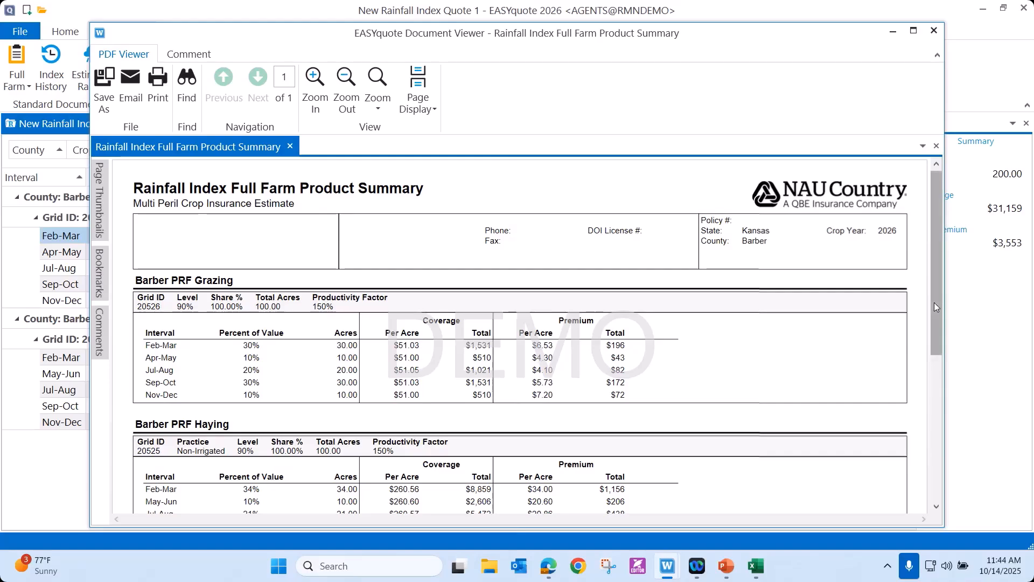
pyautogui.scroll(-1, 939, 321)
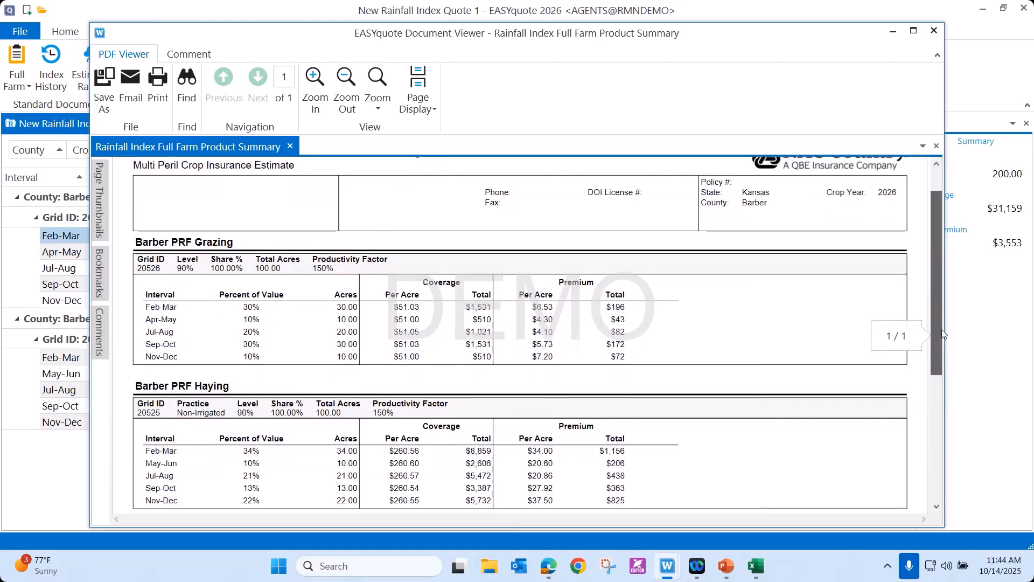
pyautogui.scroll(-2, 943, 345)
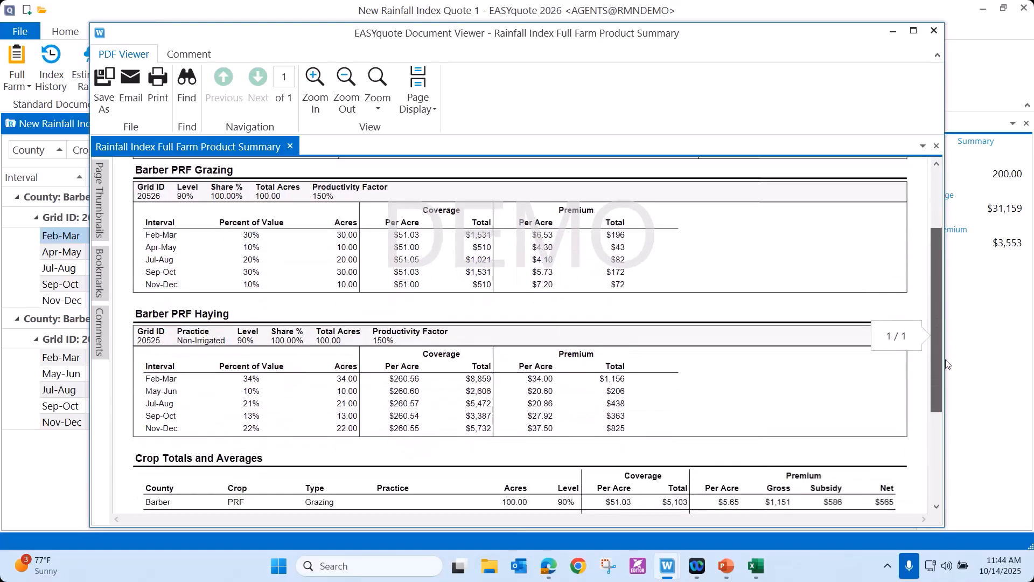
pyautogui.scroll(-2, 948, 380)
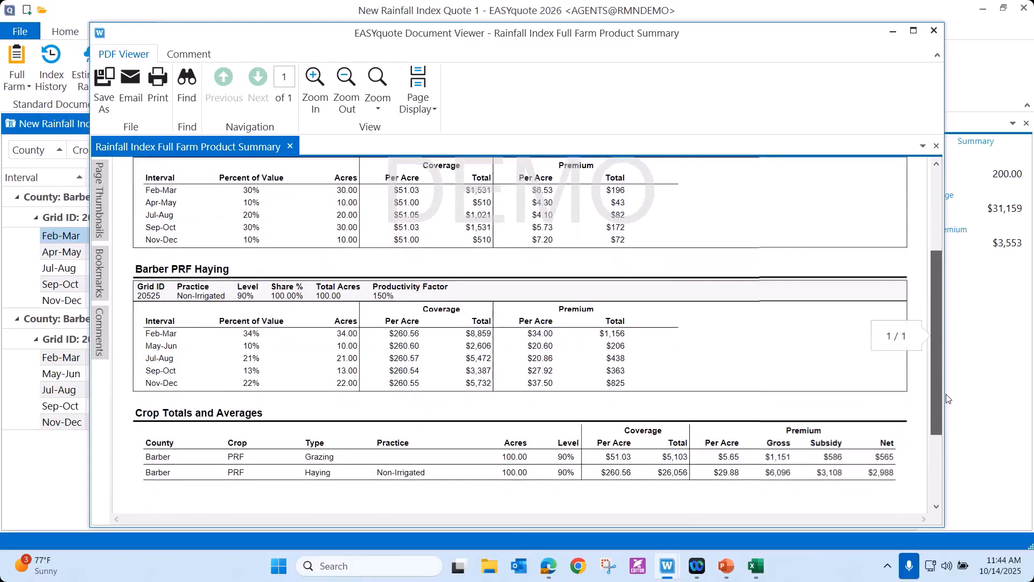
pyautogui.scroll(5, 938, 297)
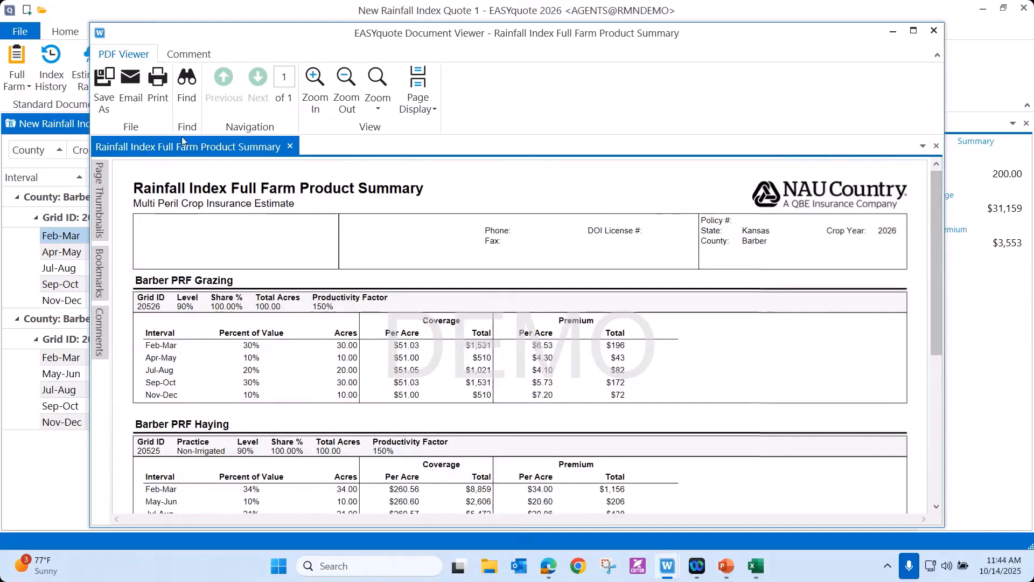
pyautogui.click(934, 32)
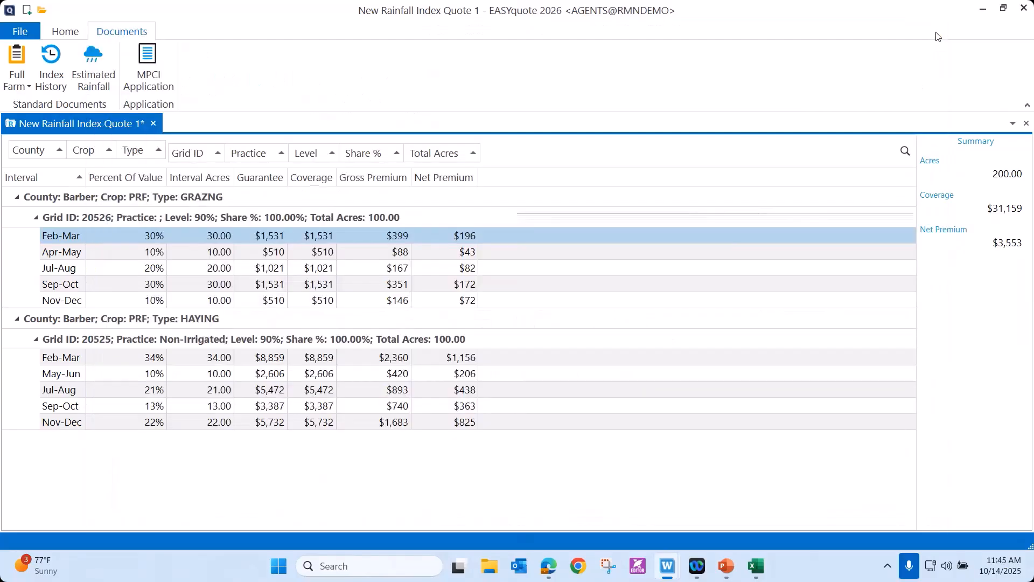
# Generate a Productivity Factor Comparison for the selected level ±1 level, with factors from 100% to 150% in 10% steps.
pyautogui.click(30, 88)
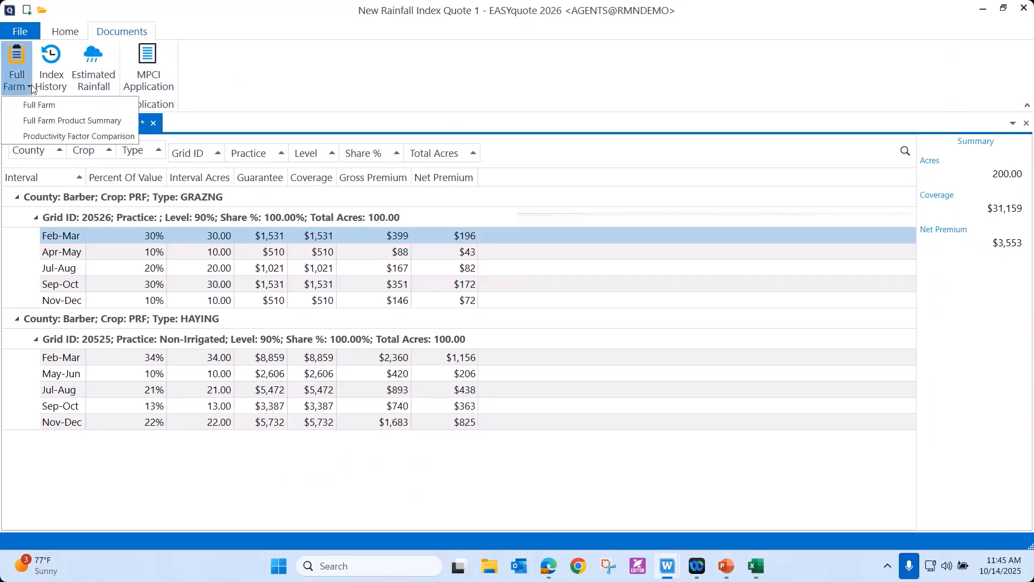
pyautogui.click(31, 142)
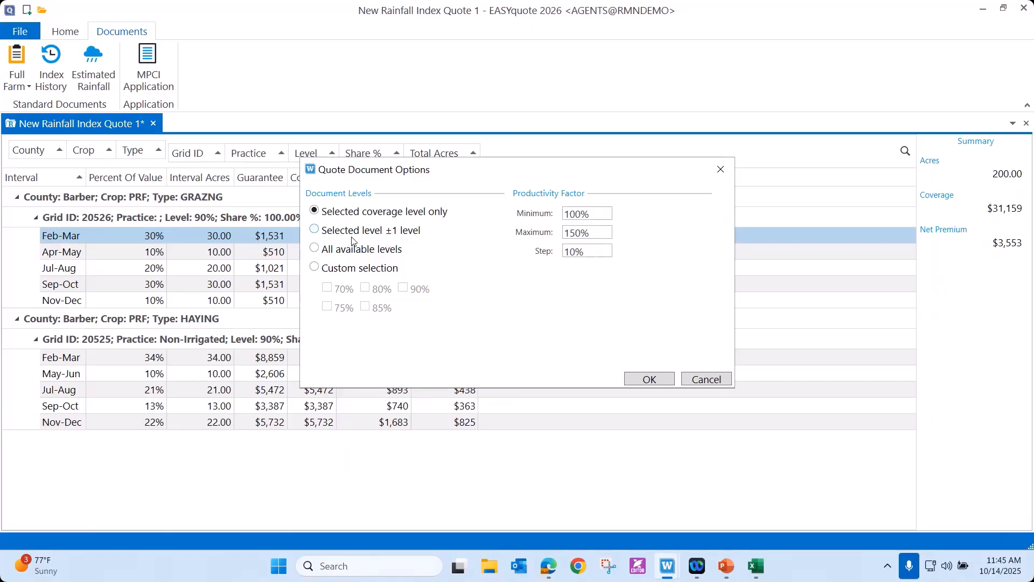
pyautogui.click(314, 230)
pyautogui.click(649, 379)
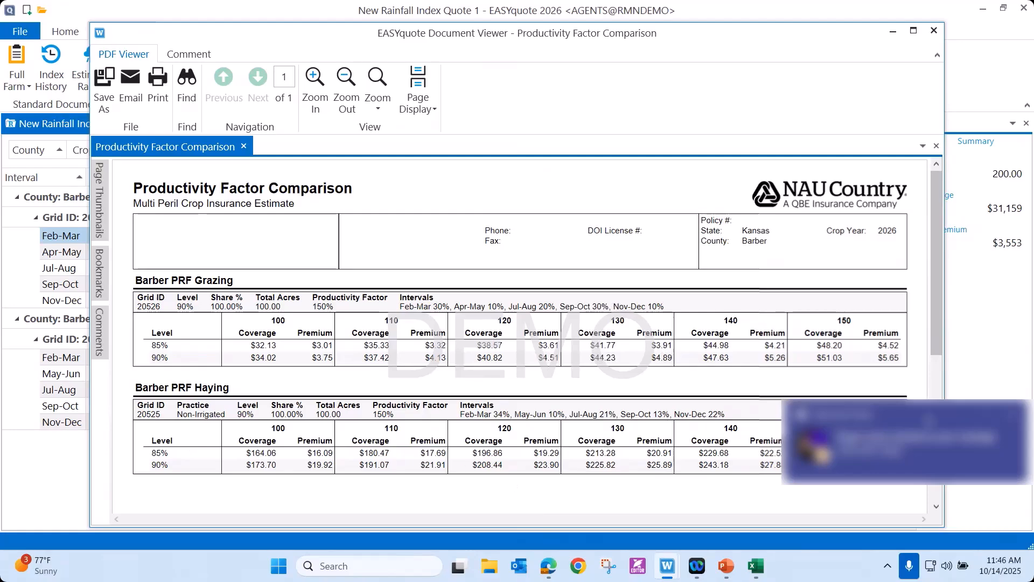
pyautogui.click(1016, 416)
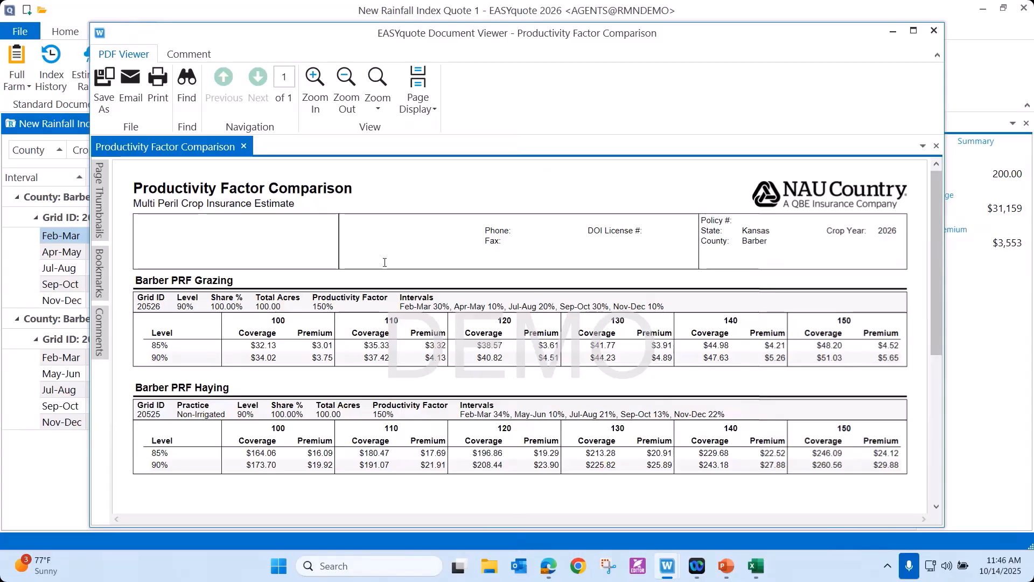
# Close the Productivity Factor Comparison, generate the Index History document, review its yearly historical data, and close it.
pyautogui.click(934, 33)
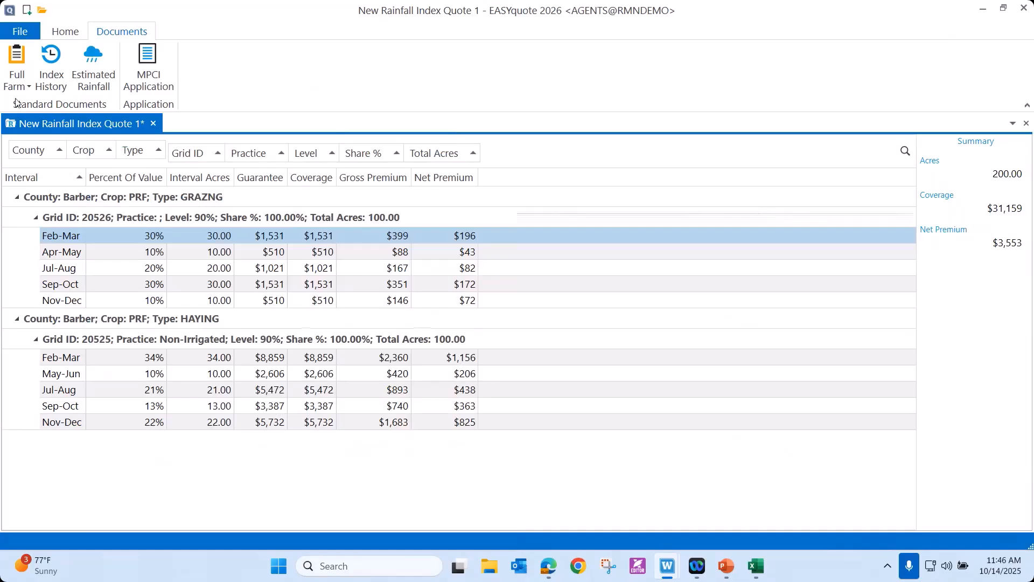
pyautogui.click(51, 85)
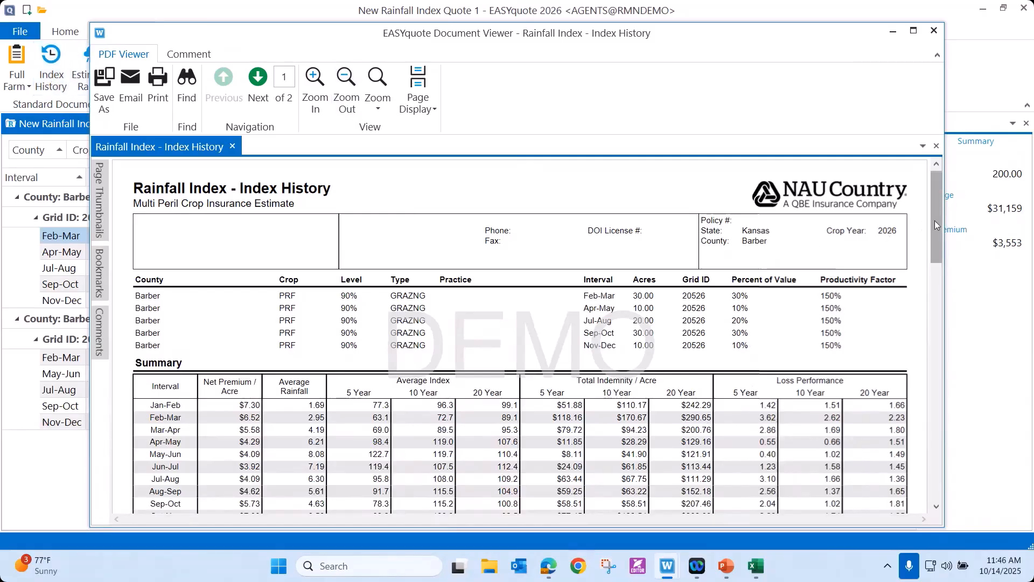
pyautogui.moveTo(935, 221); pyautogui.dragTo(980, 448)
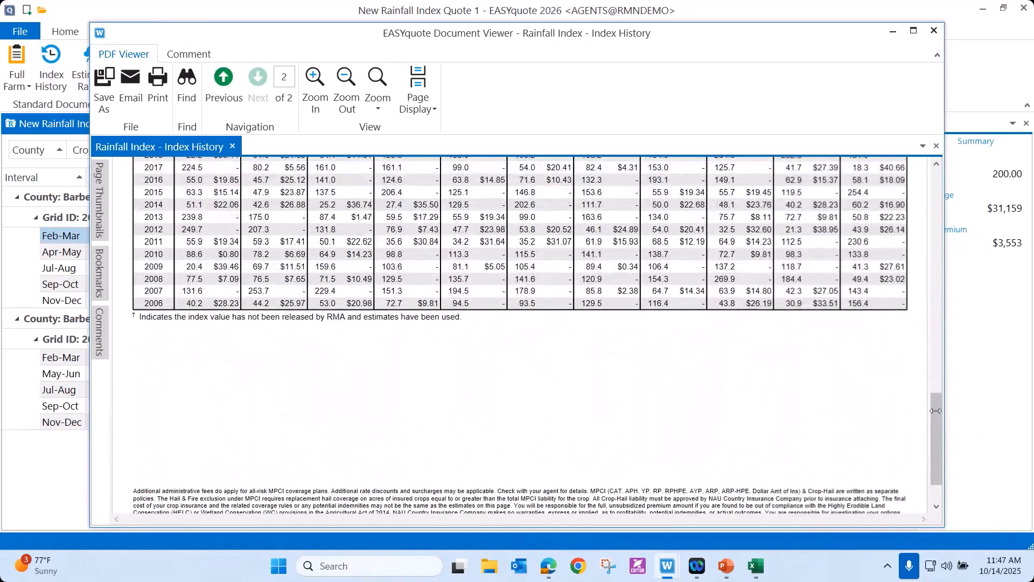
pyautogui.scroll(4, 935, 169)
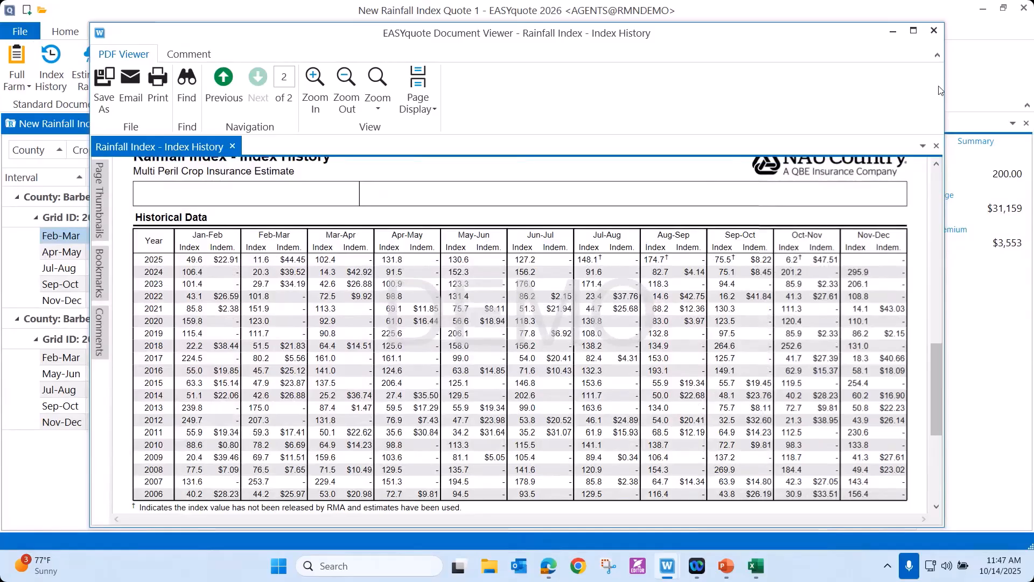
pyautogui.click(936, 32)
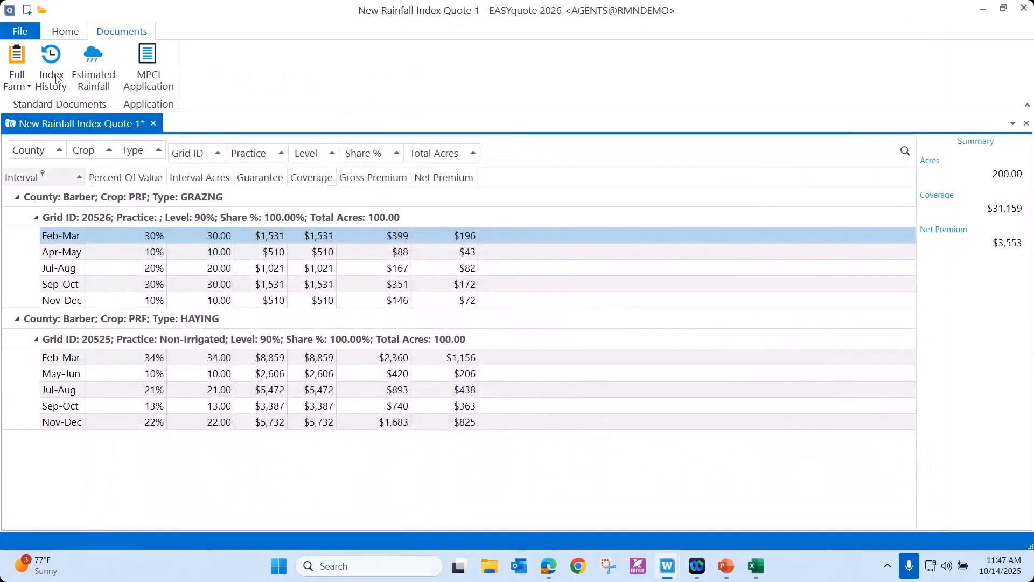
# Turn off Include In Progress, regenerate the Index History document, check its 2025 historical data, and close it.
pyautogui.click(60, 34)
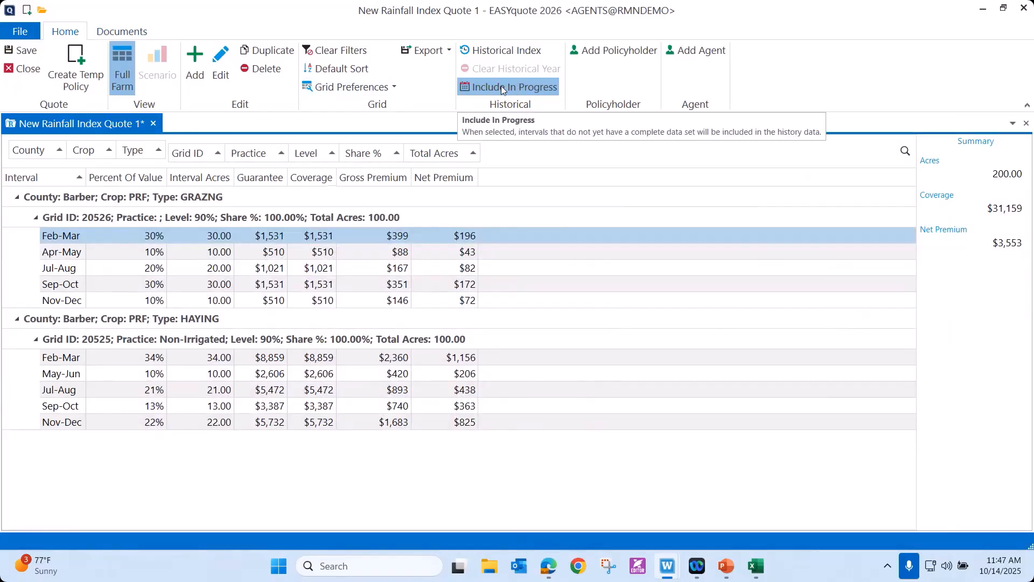
pyautogui.click(105, 33)
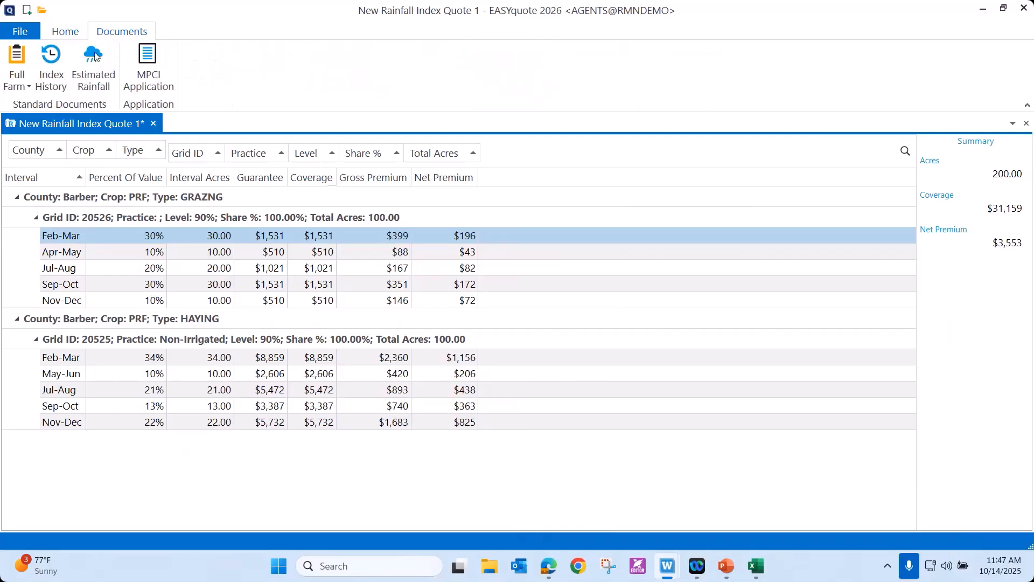
pyautogui.click(55, 70)
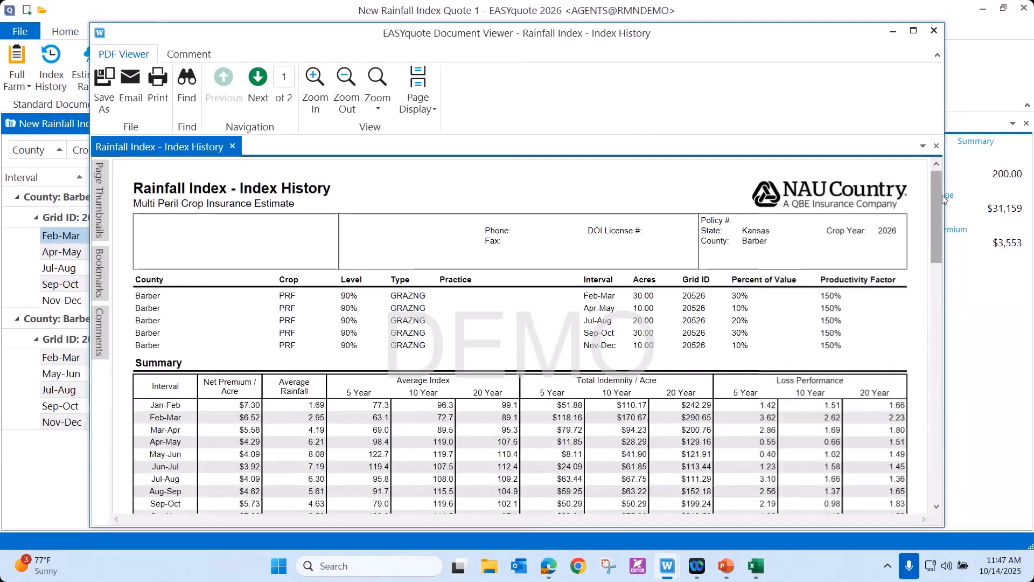
pyautogui.moveTo(939, 217); pyautogui.dragTo(973, 345)
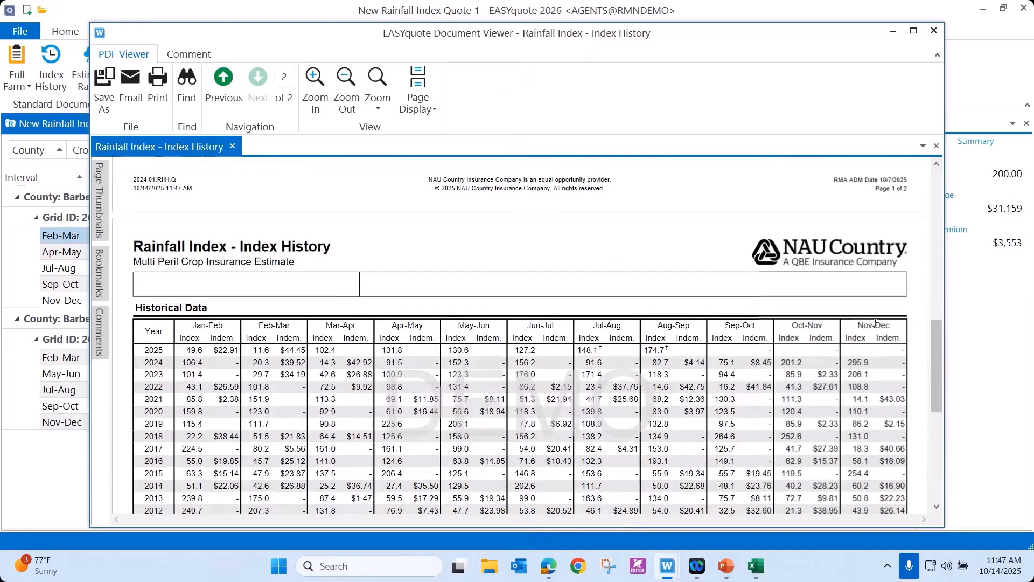
pyautogui.click(934, 32)
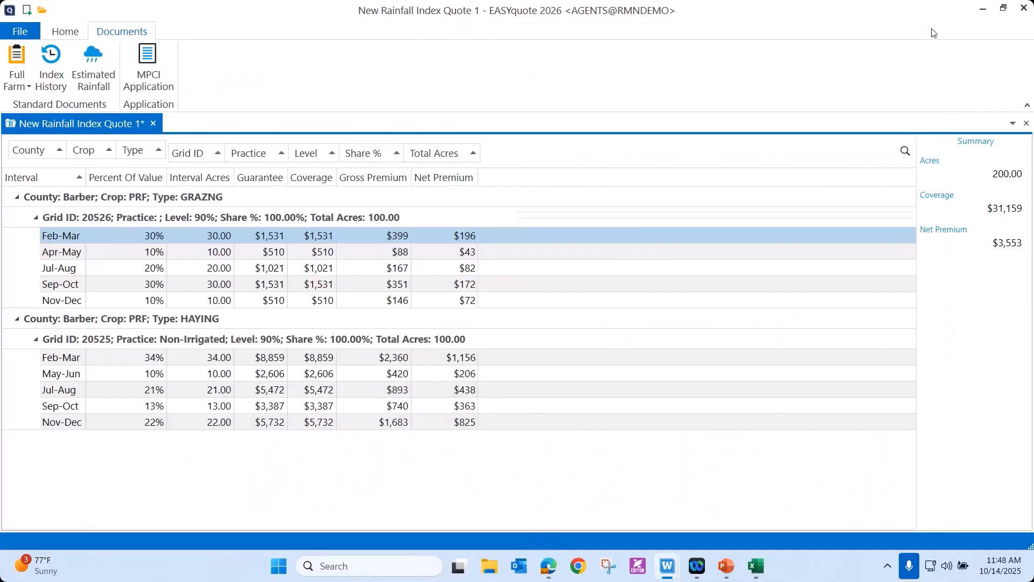
# Generate the Estimated Rainfall document for the selected level ±1 level, review its interval table, and close it.
pyautogui.click(88, 76)
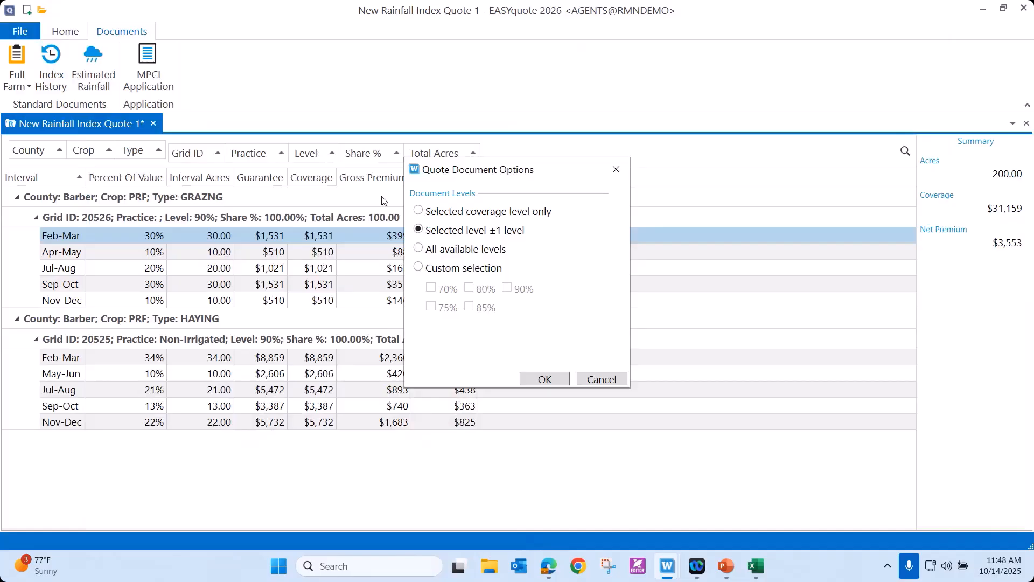
pyautogui.click(540, 379)
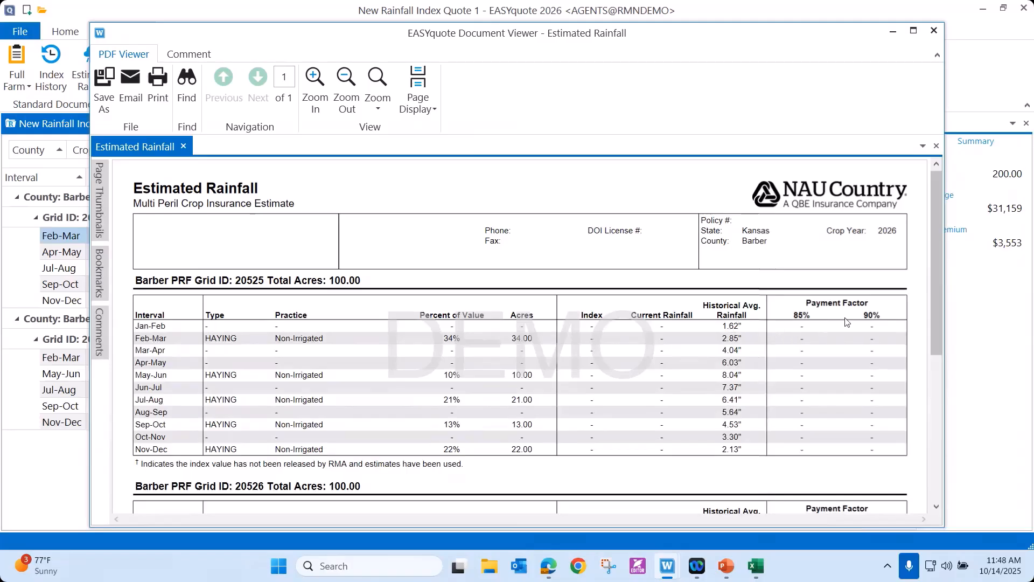
pyautogui.click(934, 32)
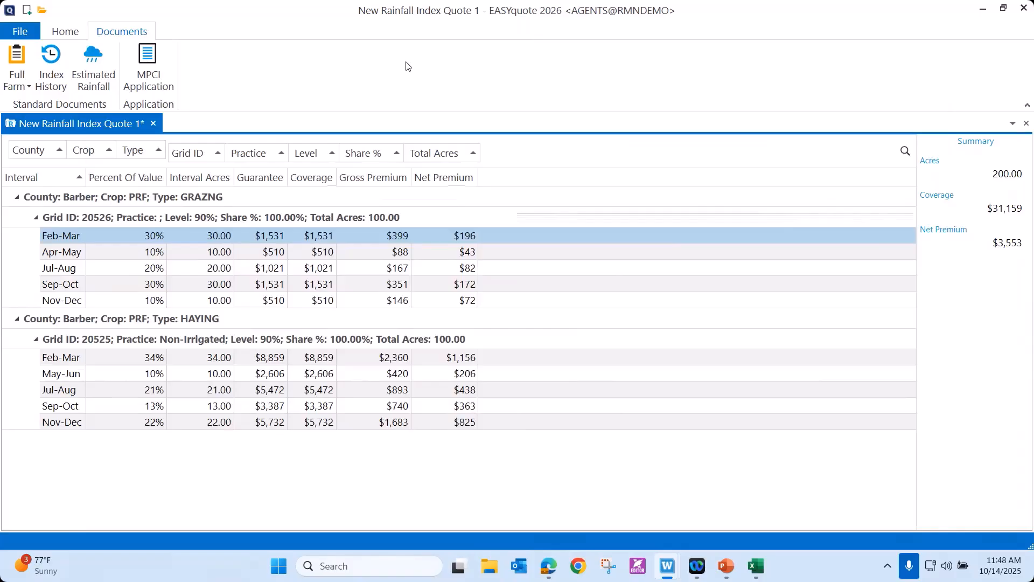
# Generate the MPCI Application for the quote, review its applicant section and coverage lines, and close it.
pyautogui.click(153, 84)
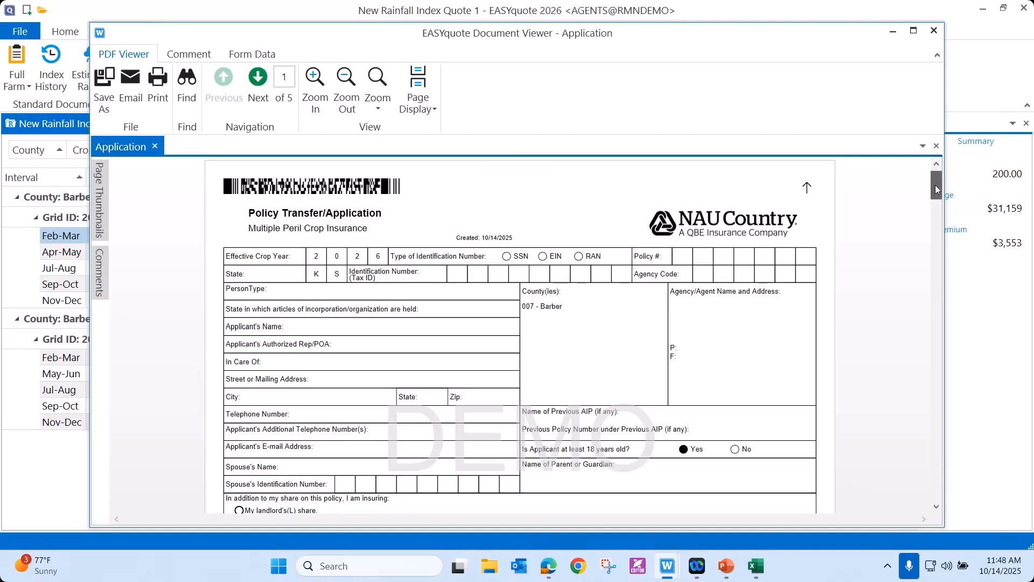
pyautogui.scroll(-10, 944, 215)
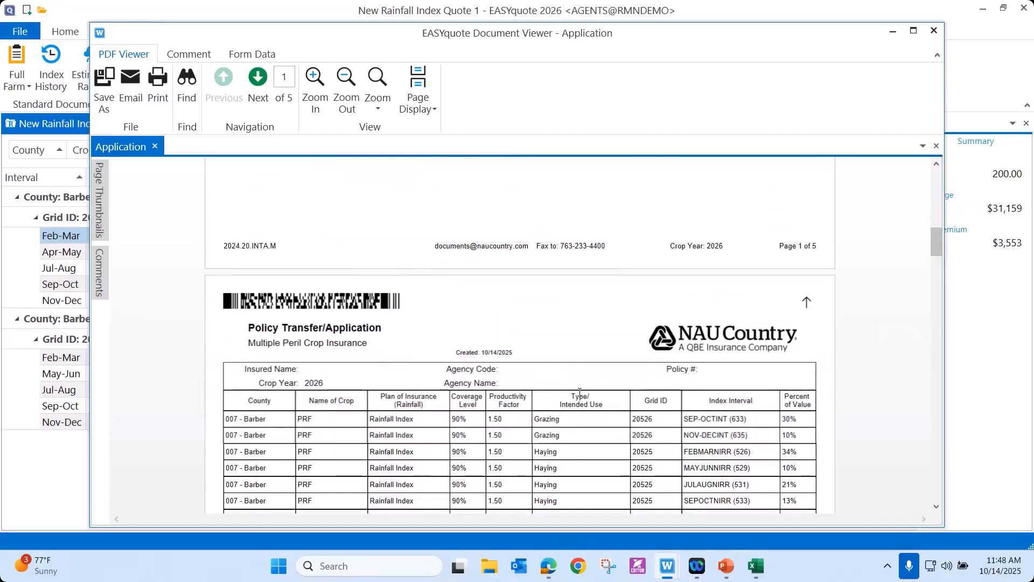
pyautogui.click(935, 32)
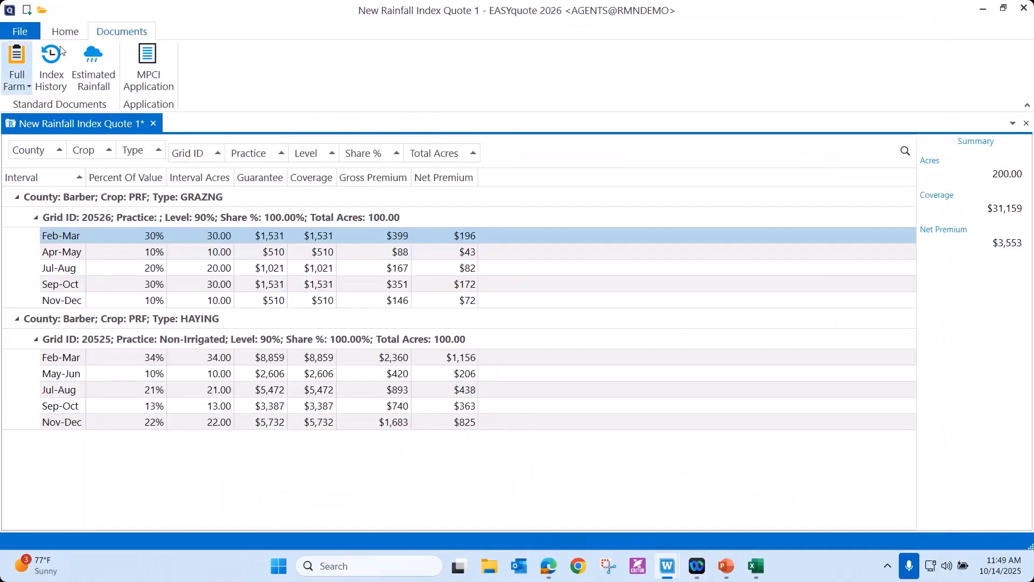
# Open the temporary policy application form for the quote, look over its fields, and cancel it.
pyautogui.click(65, 33)
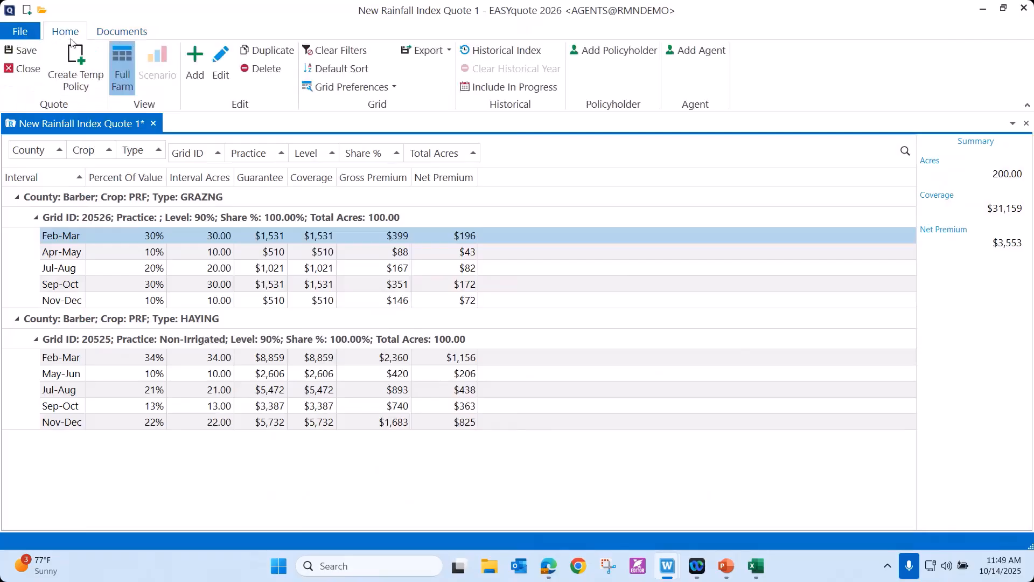
pyautogui.click(77, 74)
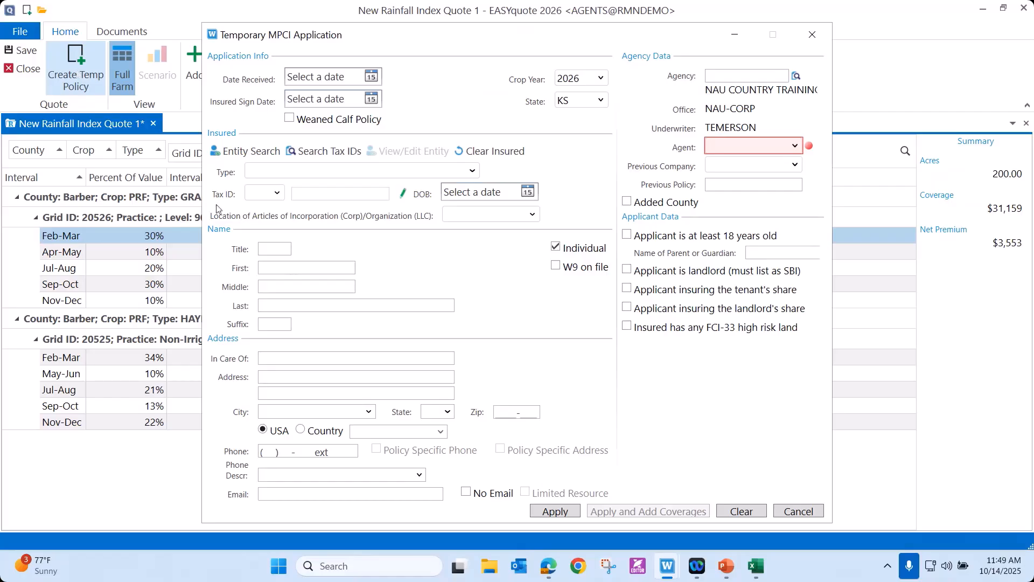
pyautogui.click(797, 516)
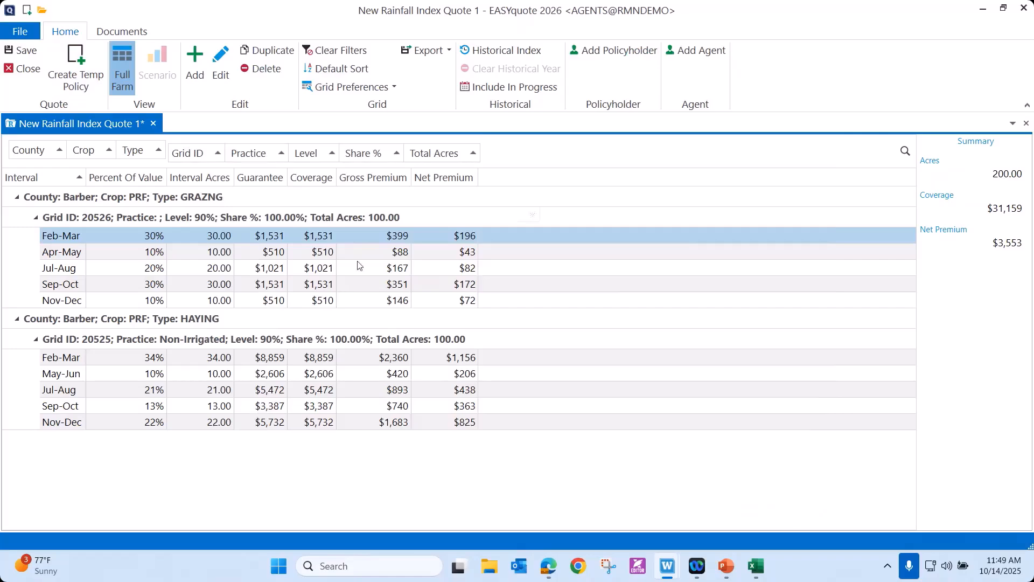
# Look at the new-quote choices and the Rainfall Index policy/quote search, and close the search without running it.
pyautogui.click(106, 36)
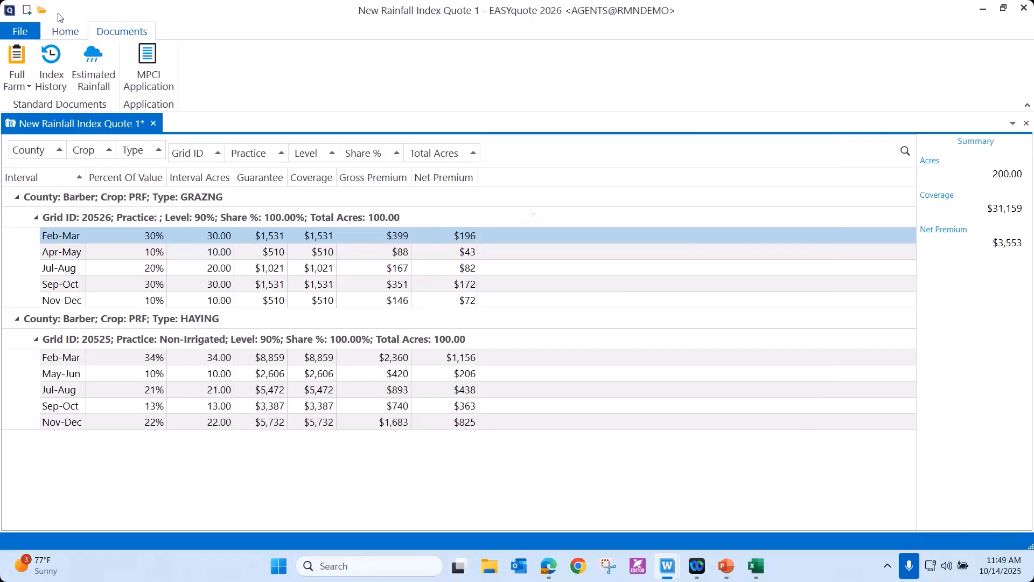
pyautogui.click(27, 10)
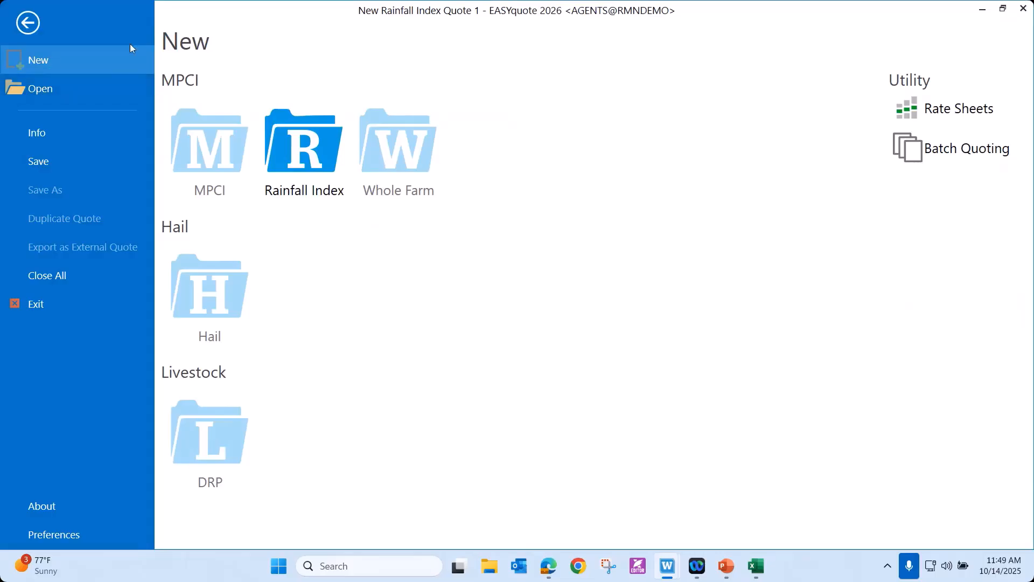
pyautogui.click(38, 90)
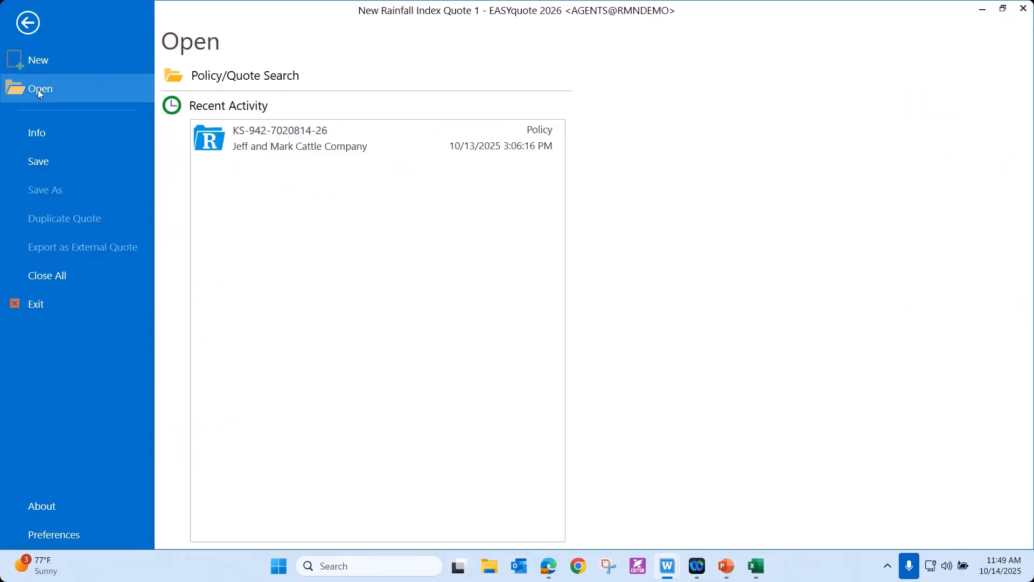
pyautogui.click(189, 77)
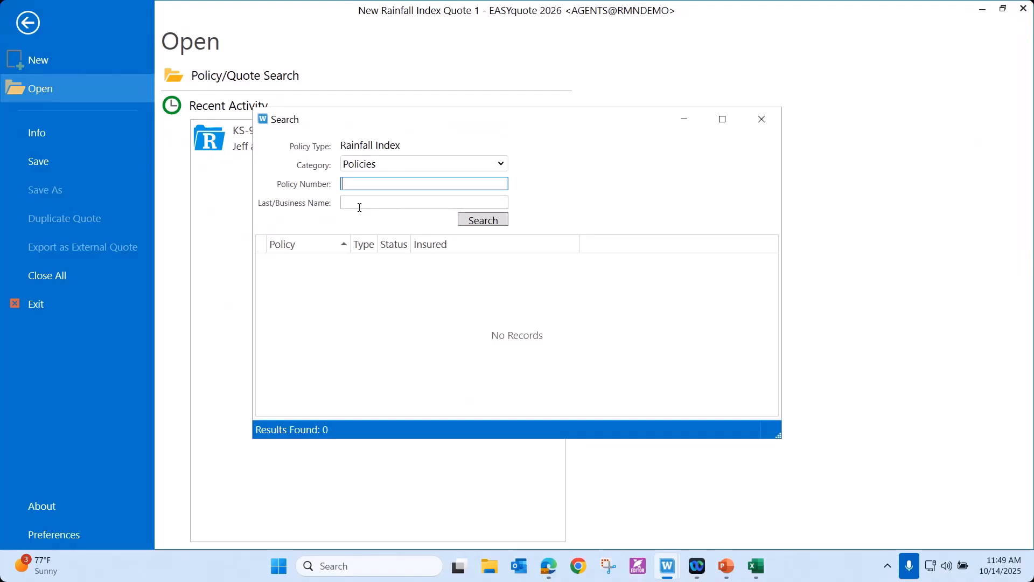
pyautogui.click(767, 122)
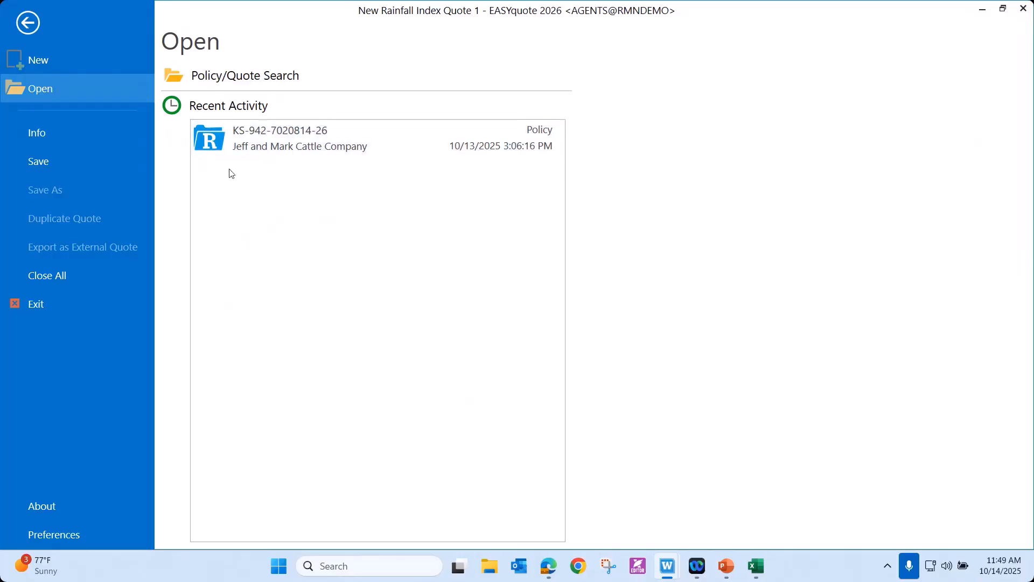
# Open the Kansas Rainfall Index policy from recent activity and review its Anderson and Linn county grid lines.
pyautogui.click(286, 138)
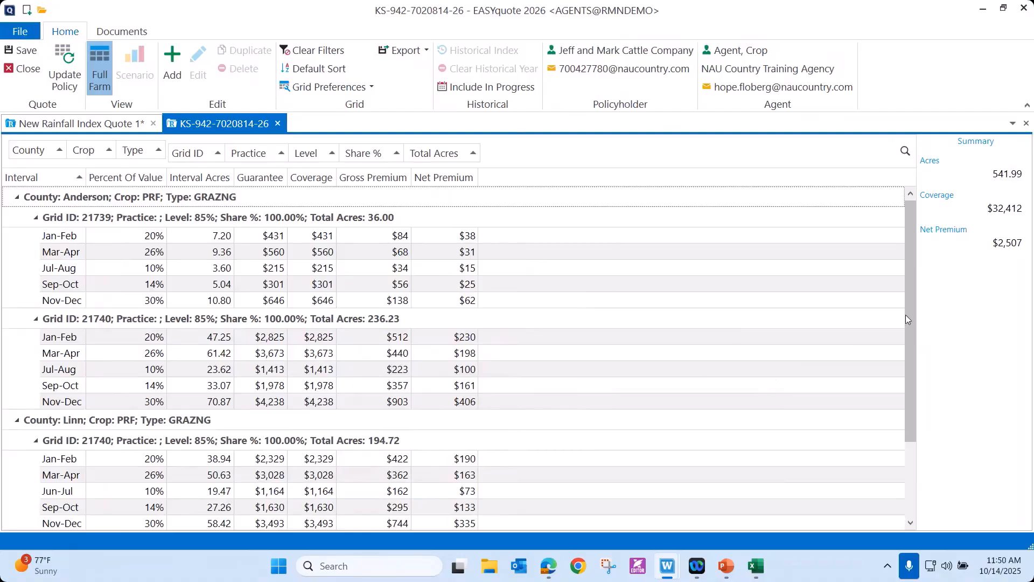
pyautogui.scroll(-2, 910, 323)
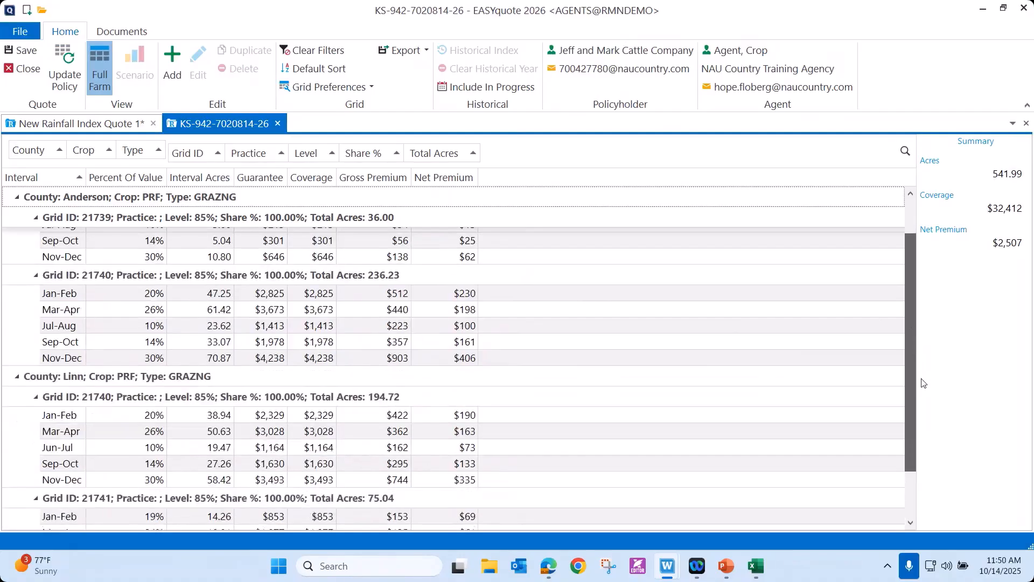
pyautogui.moveTo(910, 347); pyautogui.dragTo(904, 262)
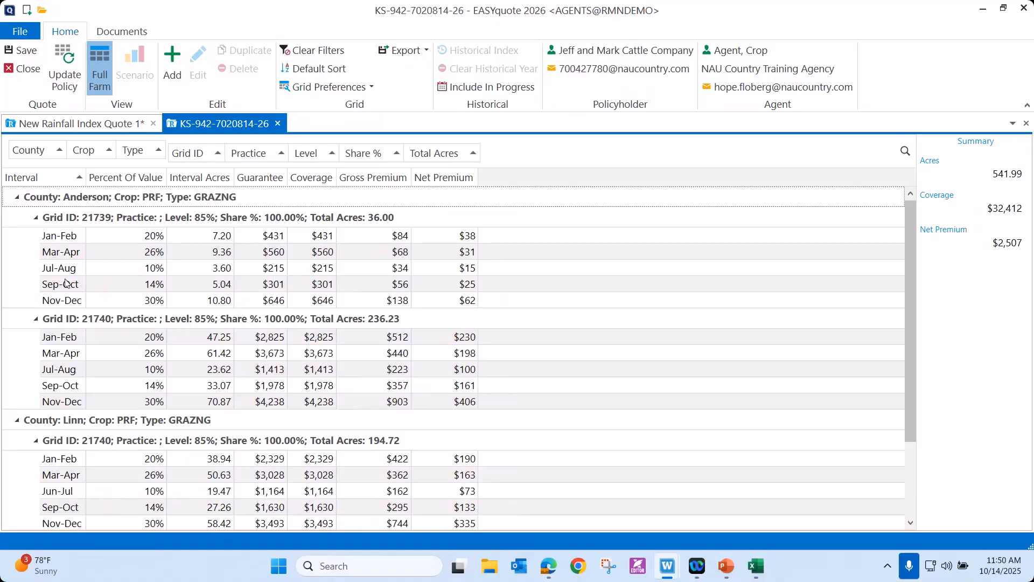
# Optimize the interval percentages for Anderson County grid 21739 using 5 years of history with a 50% value cap, and save the line.
pyautogui.doubleClick(89, 237)
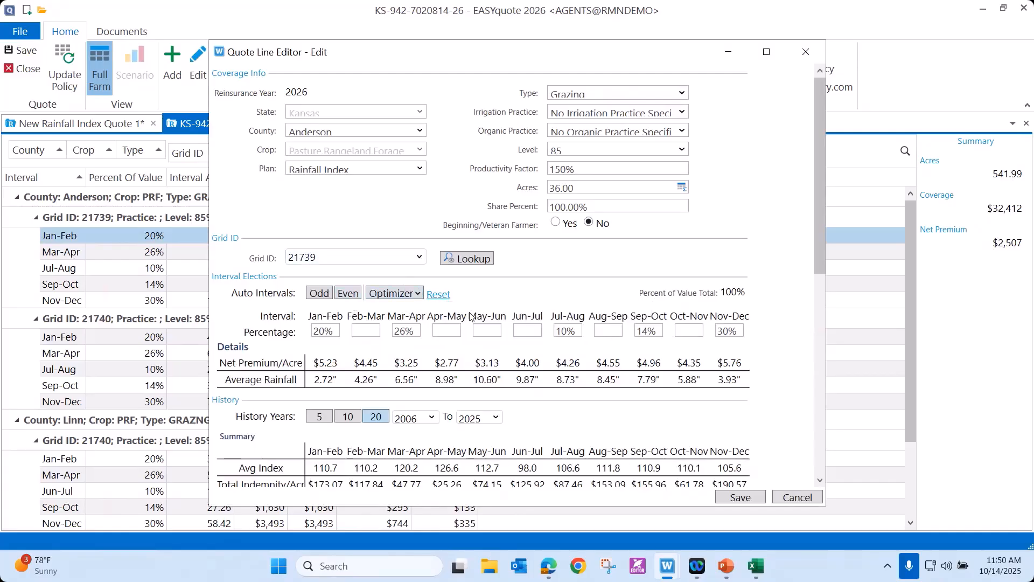
pyautogui.click(416, 298)
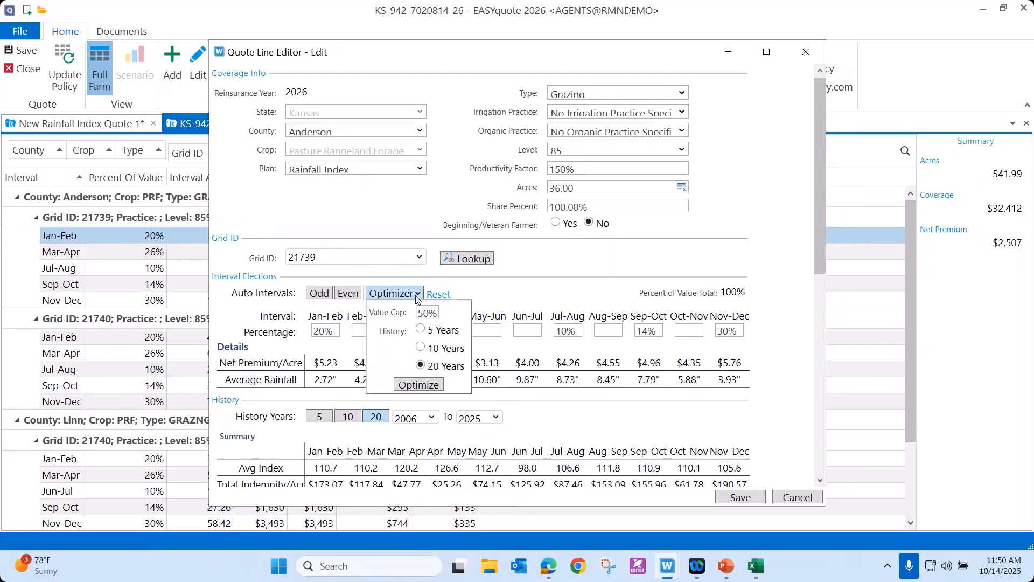
pyautogui.click(421, 330)
pyautogui.click(419, 385)
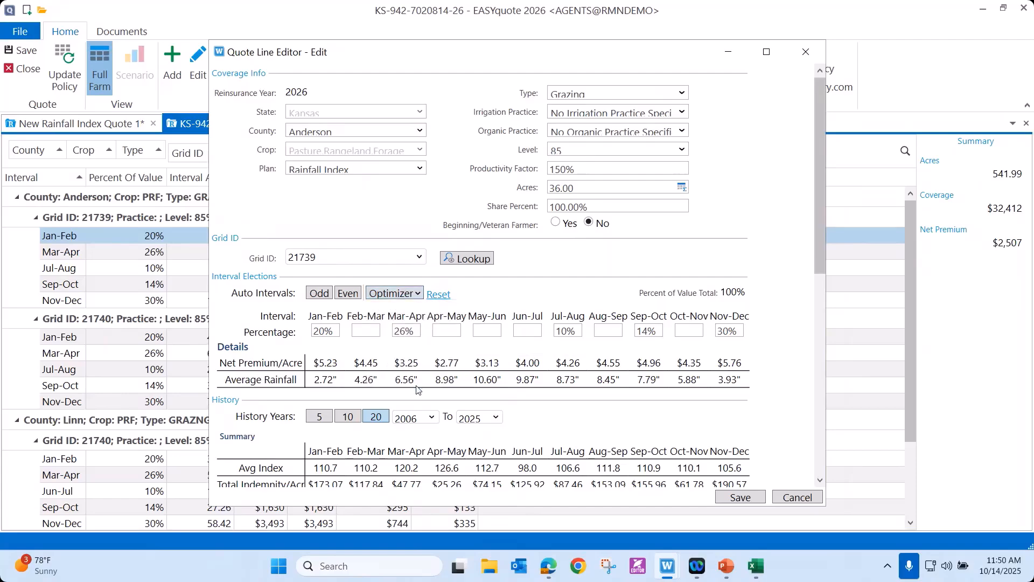
pyautogui.click(734, 496)
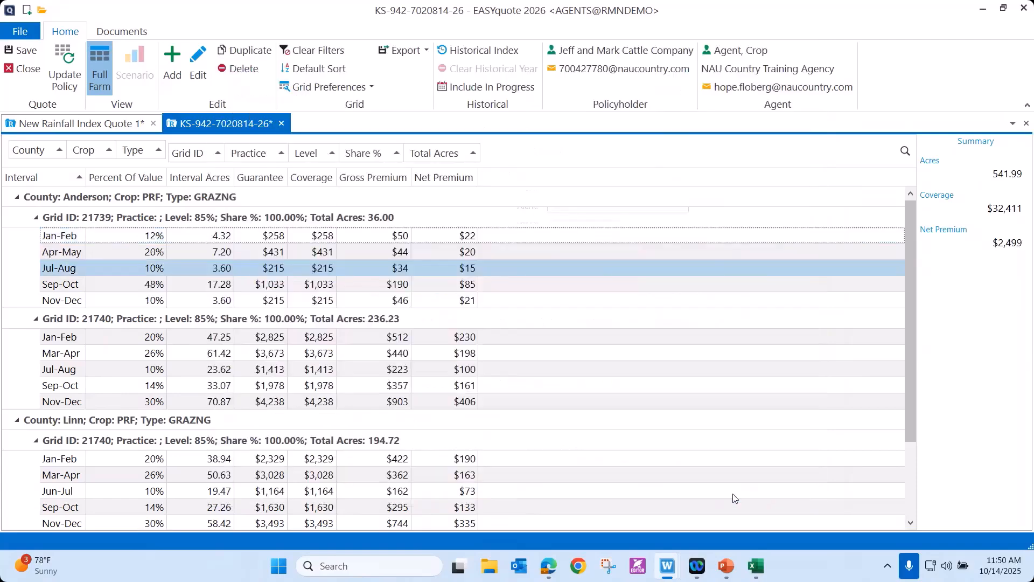
# Optimize the intervals for Anderson County grid 21740 using 5 years of history with a 50% value cap, and save the line.
pyautogui.doubleClick(119, 343)
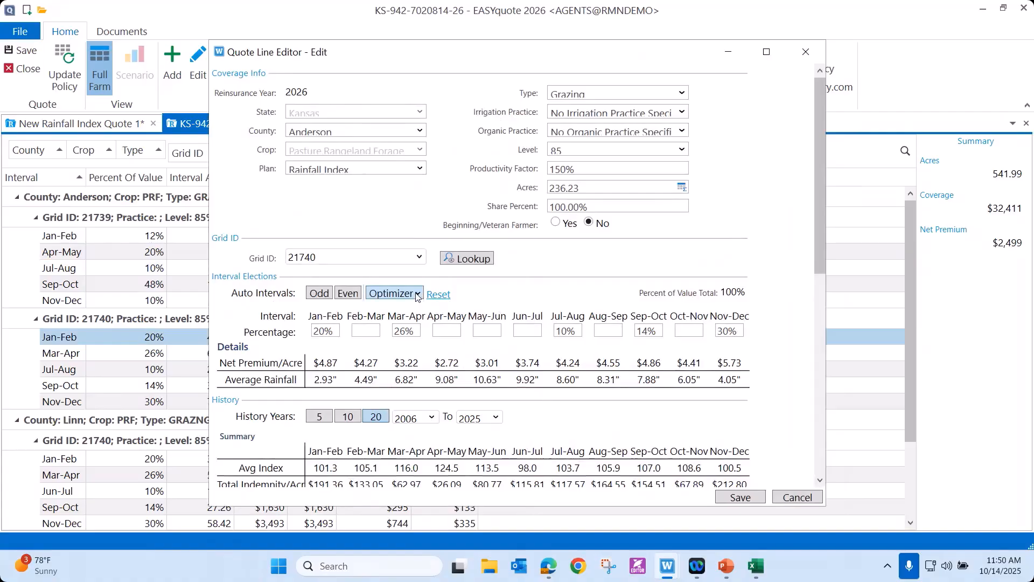
pyautogui.click(417, 295)
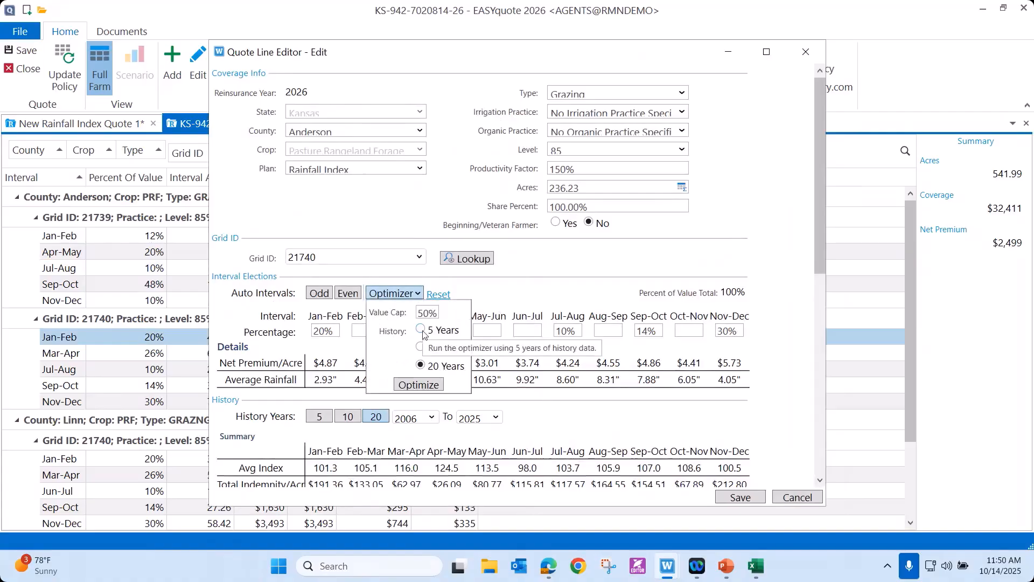
pyautogui.click(423, 385)
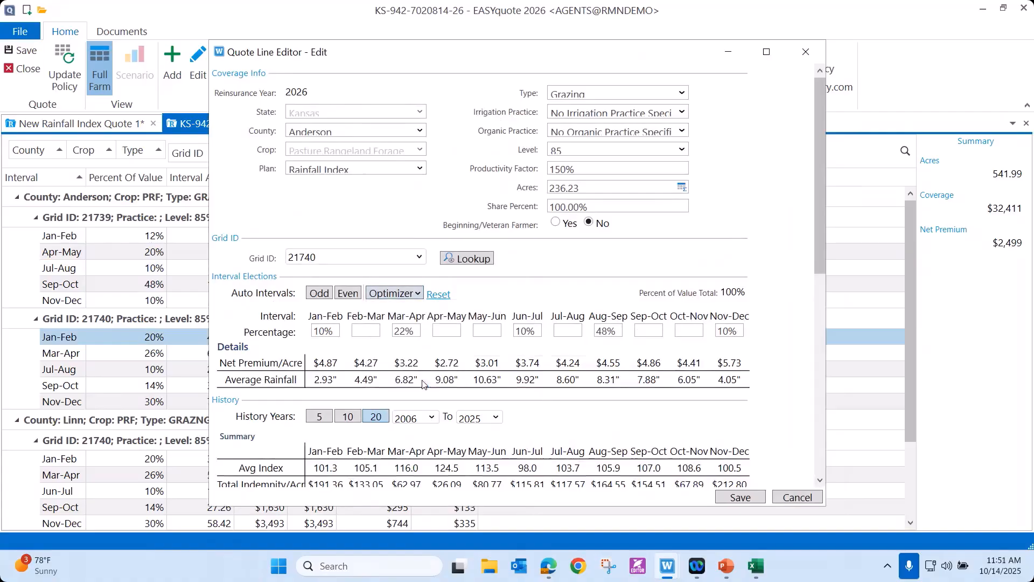
pyautogui.click(739, 496)
pyautogui.moveTo(911, 429); pyautogui.dragTo(911, 501)
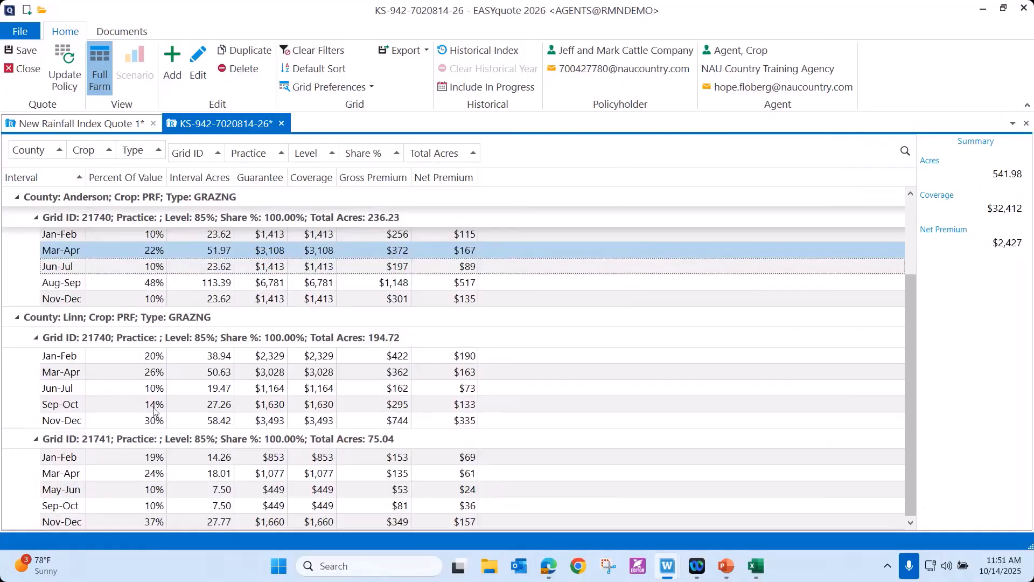
# Optimize the intervals for Linn County grid 21740 using 5 years of history with a 50% value cap, and save the line.
pyautogui.doubleClick(163, 356)
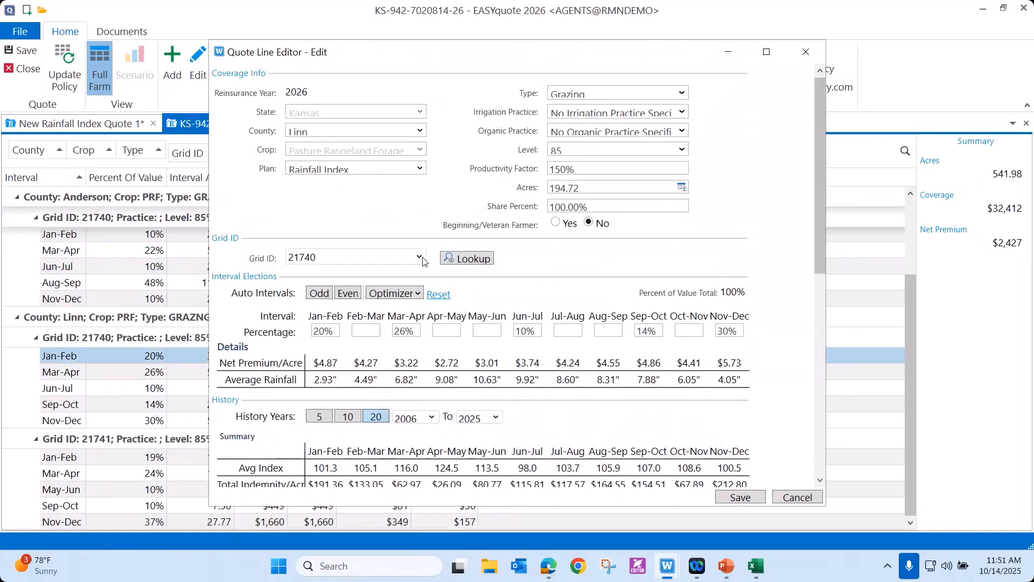
pyautogui.click(421, 257)
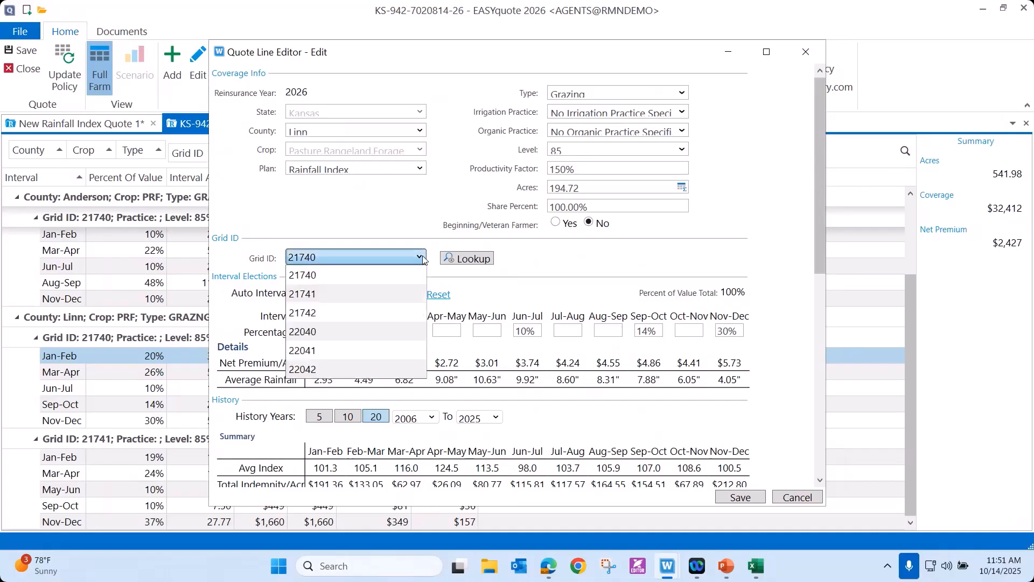
pyautogui.click(501, 300)
pyautogui.click(421, 297)
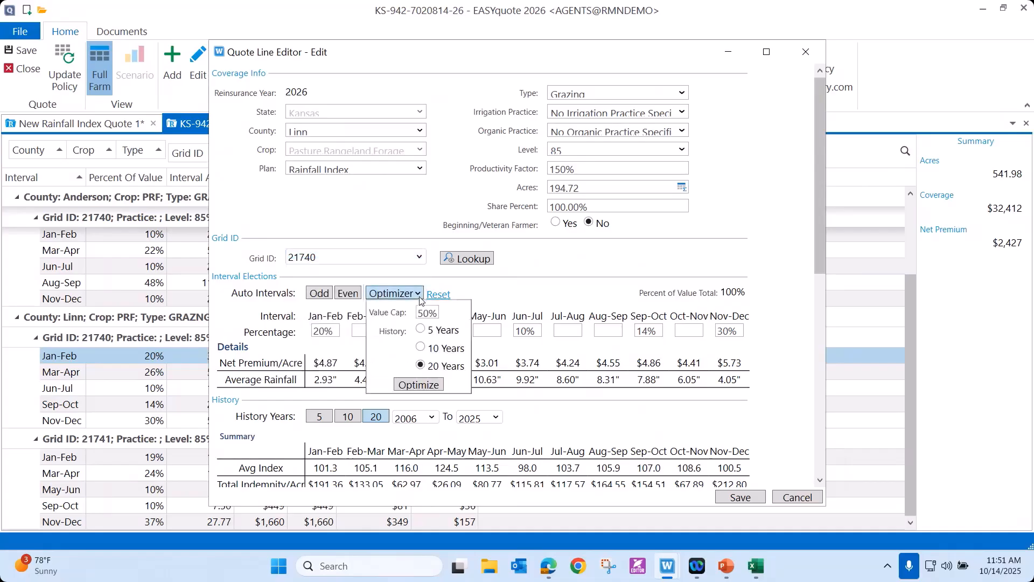
pyautogui.click(421, 330)
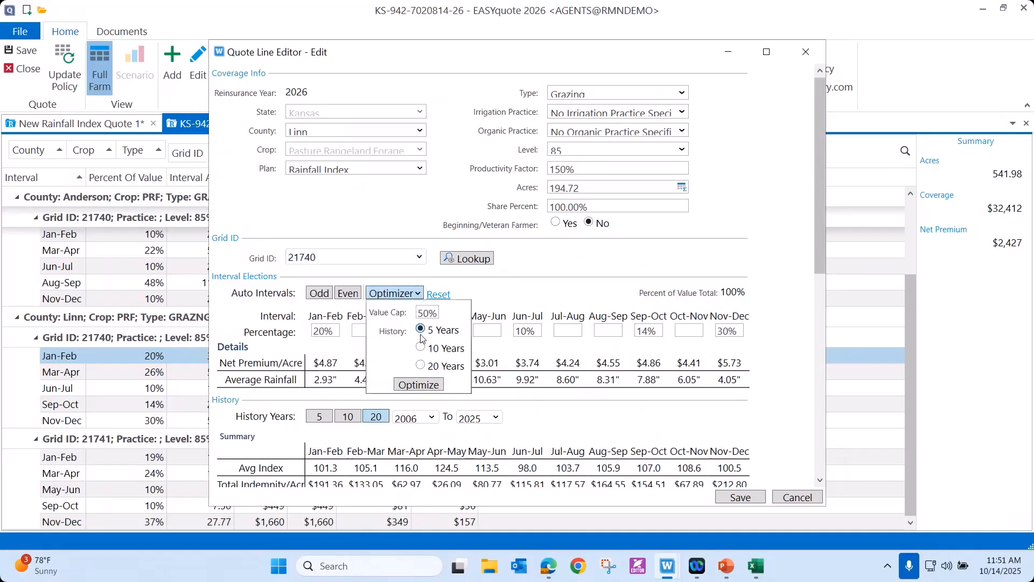
pyautogui.click(408, 385)
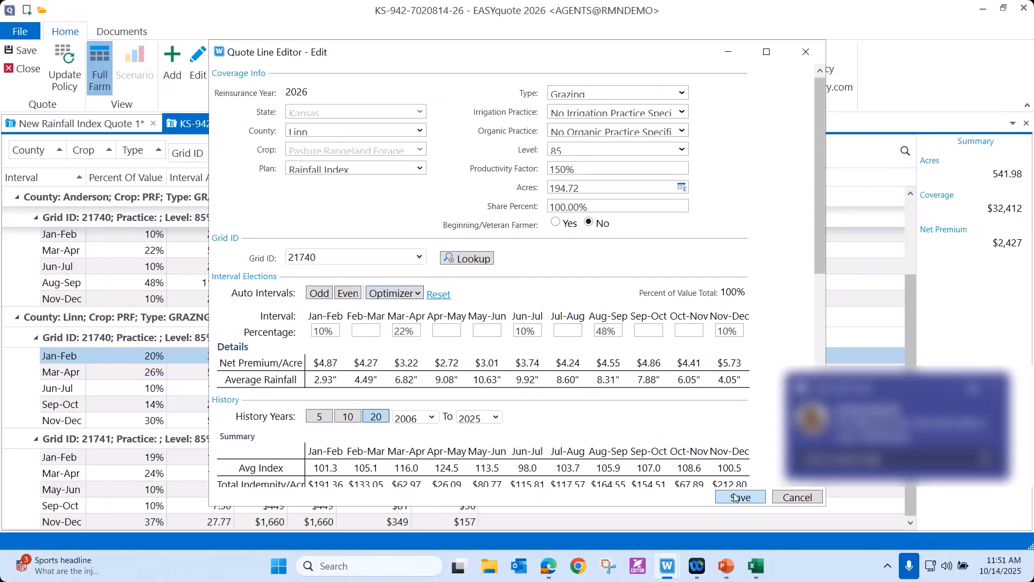
pyautogui.click(738, 498)
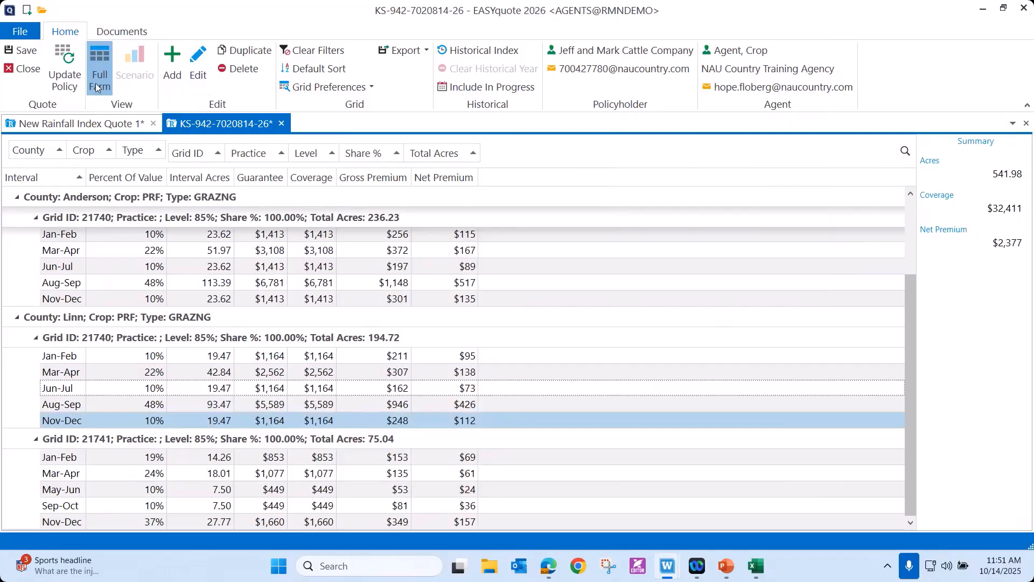
# Start updating the existing Rainfall Index policy from the quote, and cancel the update.
pyautogui.click(67, 79)
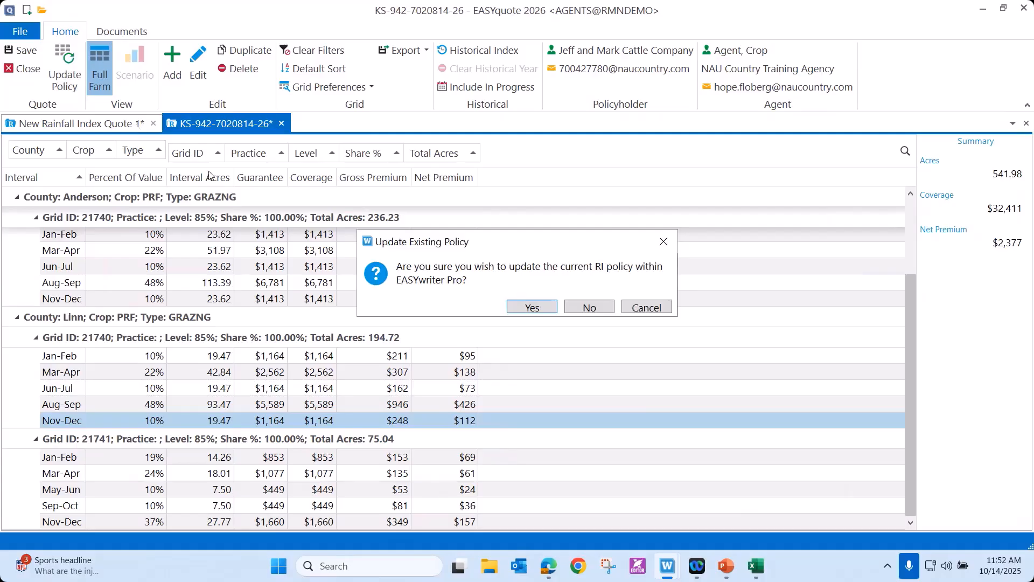
pyautogui.click(644, 308)
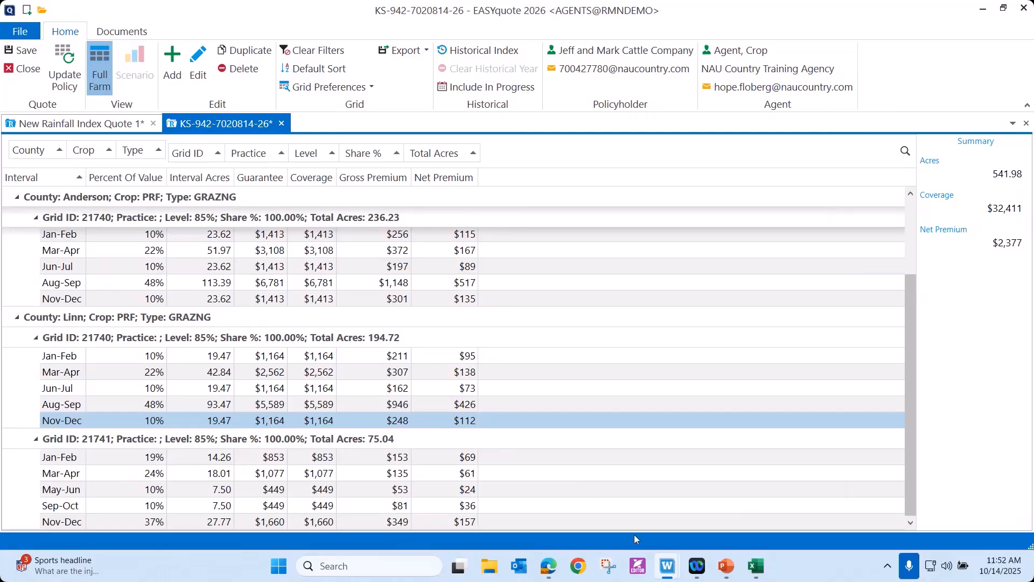
# Switch to EASYwriter Pro, open the Report Center, and search the reports for PRF.
pyautogui.moveTo(668, 566)
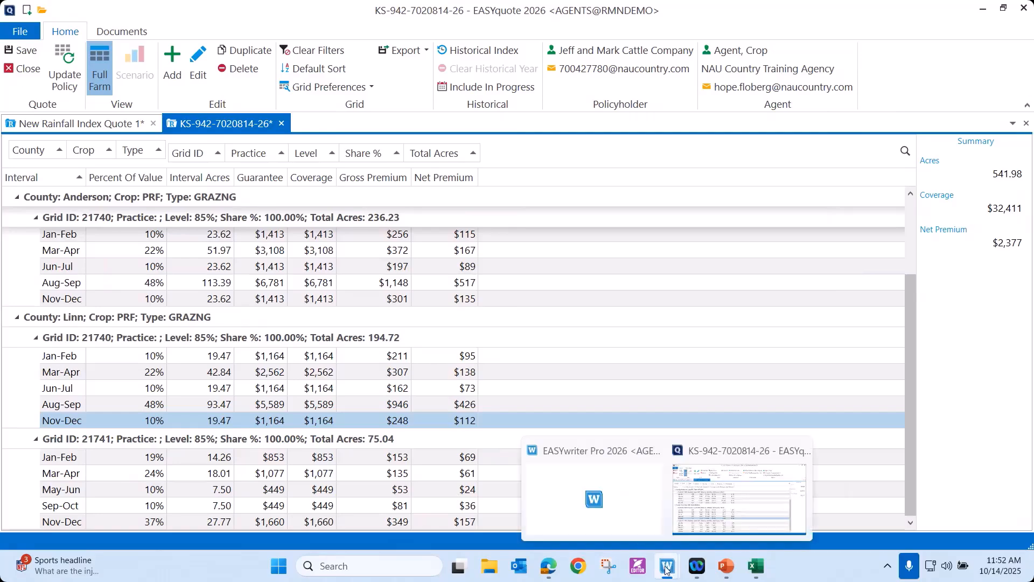
pyautogui.click(657, 535)
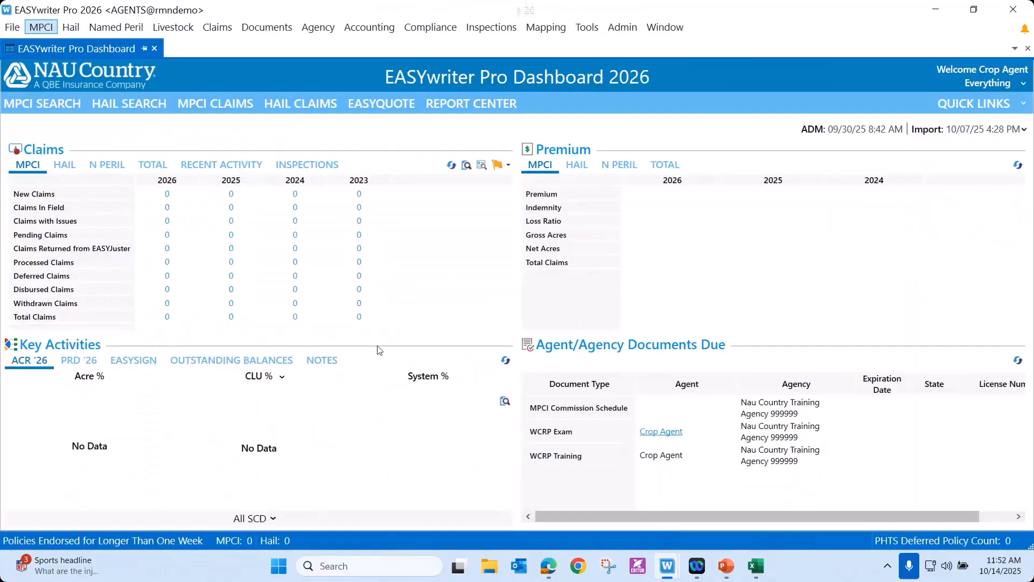
pyautogui.click(453, 106)
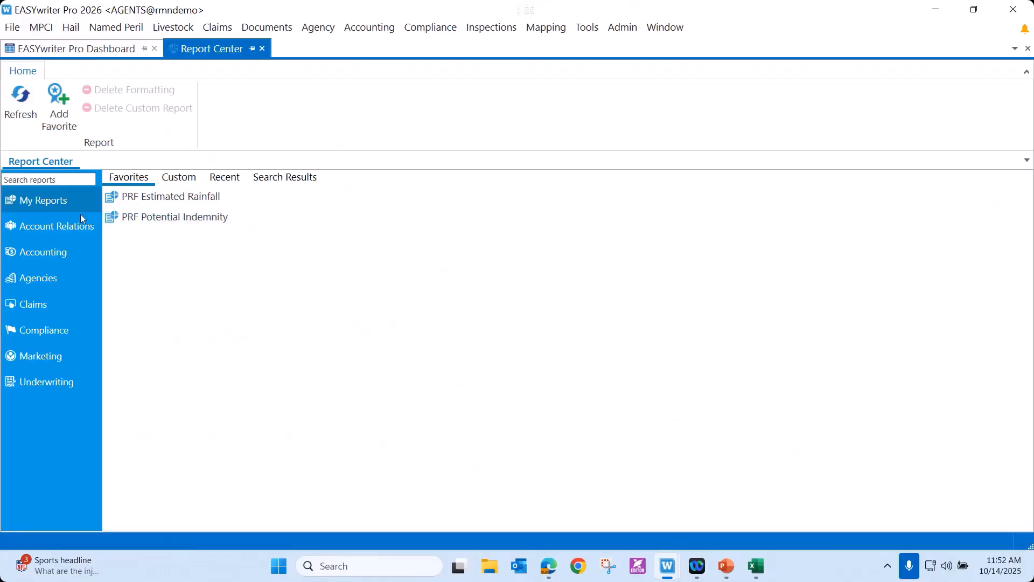
pyautogui.click(52, 181)
pyautogui.write('PRF')
pyautogui.press('Return')
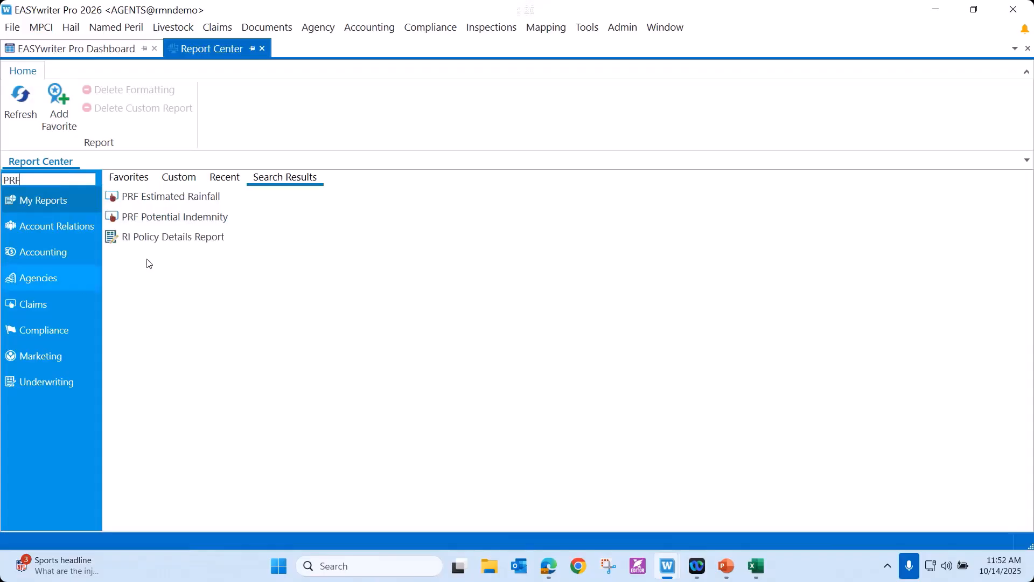
# Review the PRF and RI reports, looking at the PRF Potential Indemnity and PRF Estimated Rainfall parameters without running either report.
pyautogui.click(151, 200)
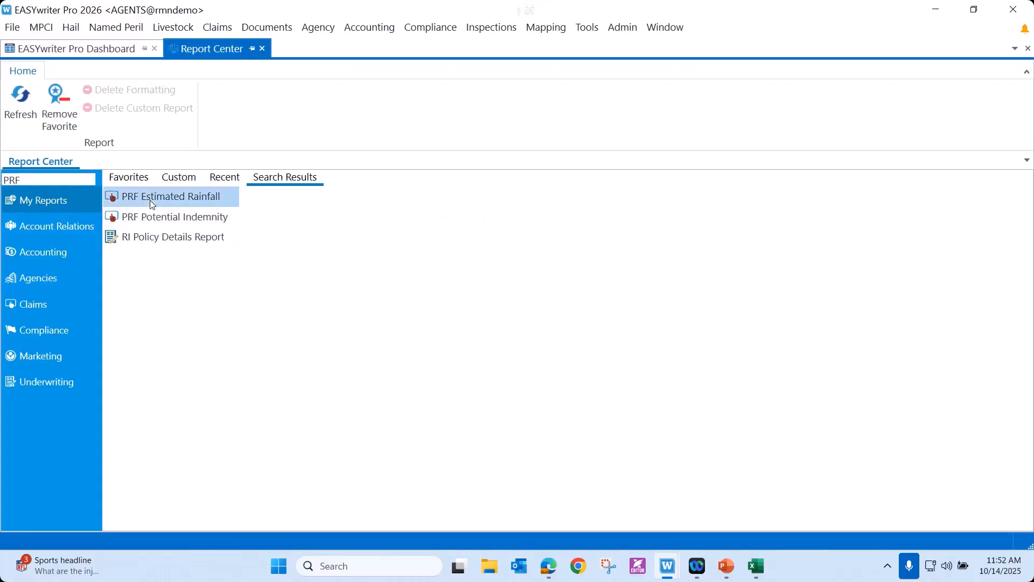
pyautogui.click(137, 238)
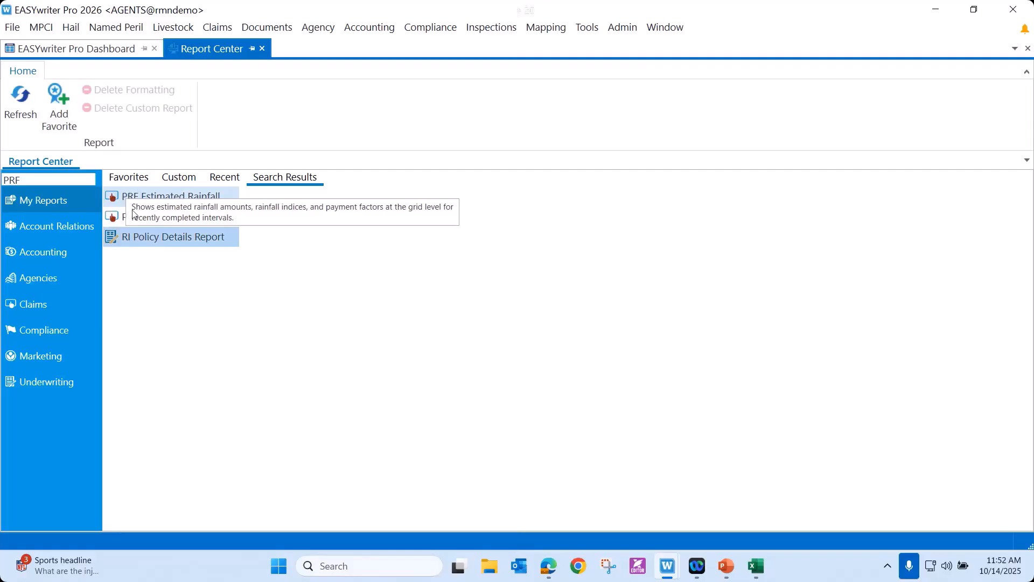
pyautogui.click(131, 200)
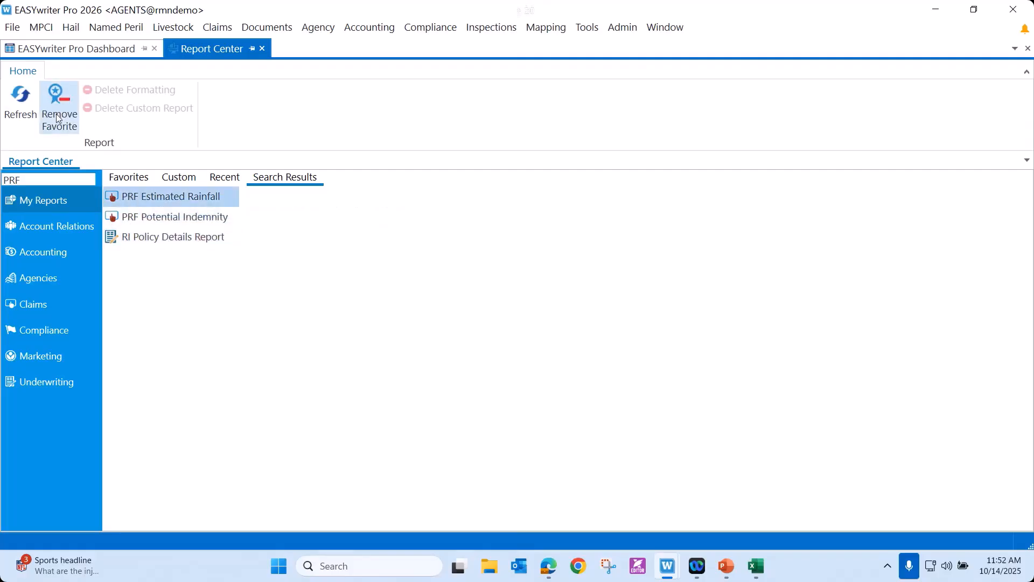
pyautogui.doubleClick(152, 218)
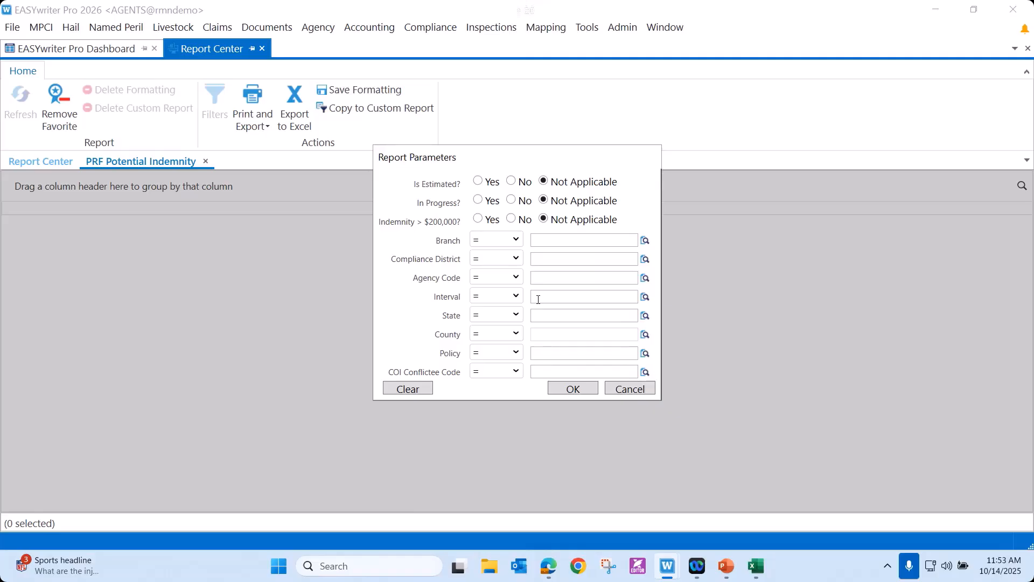
pyautogui.click(625, 397)
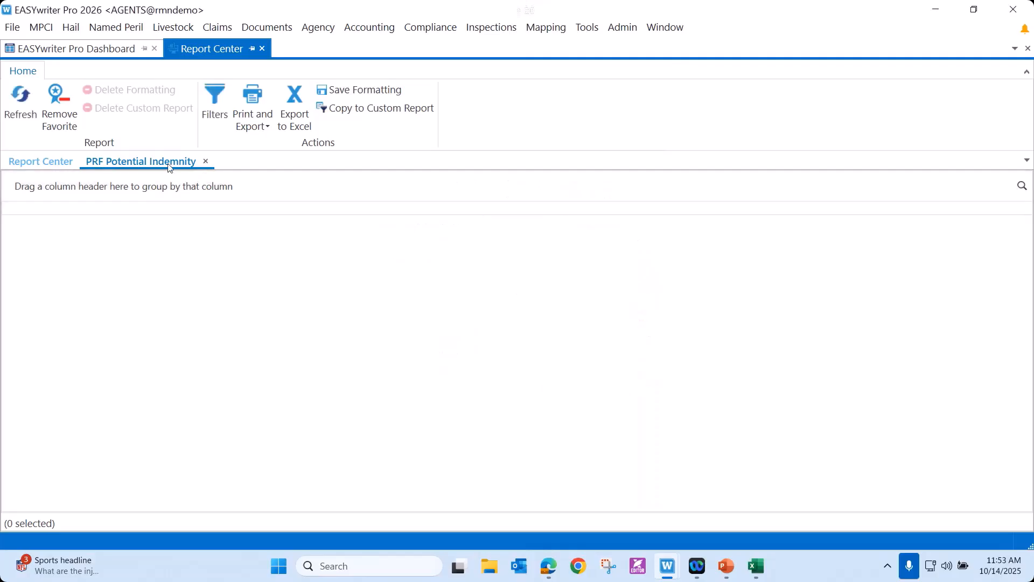
pyautogui.click(205, 161)
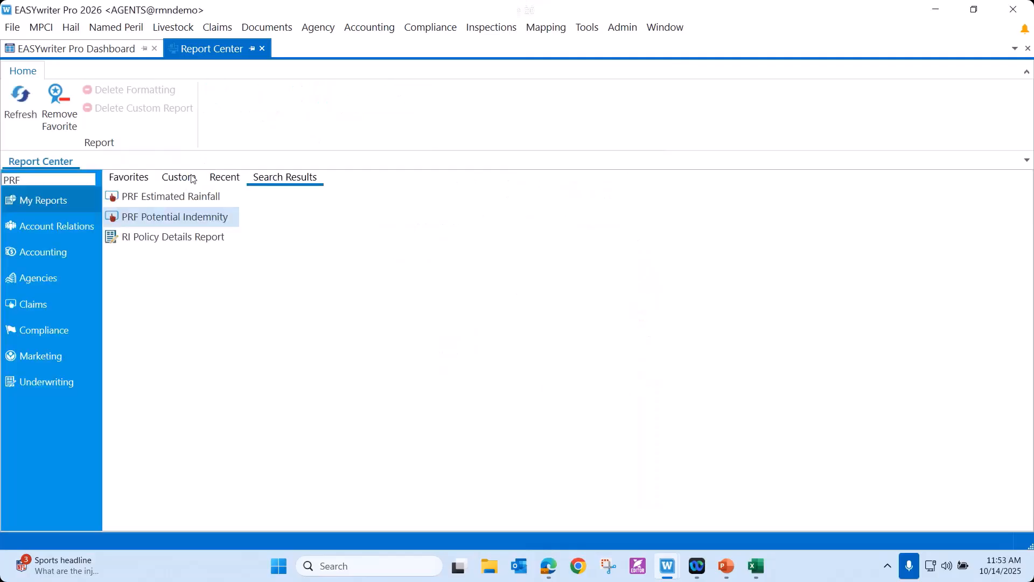
pyautogui.doubleClick(166, 198)
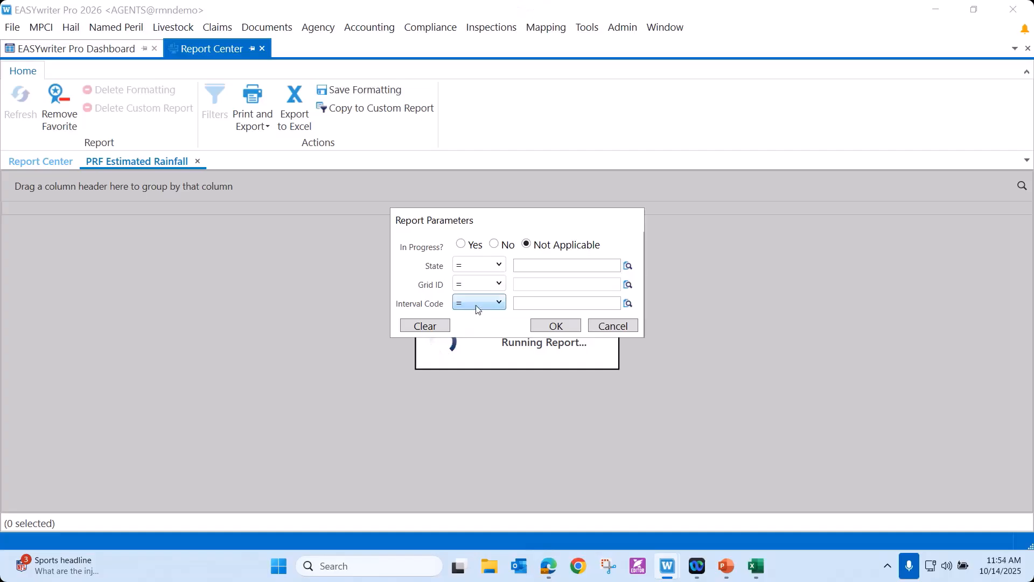
pyautogui.click(606, 328)
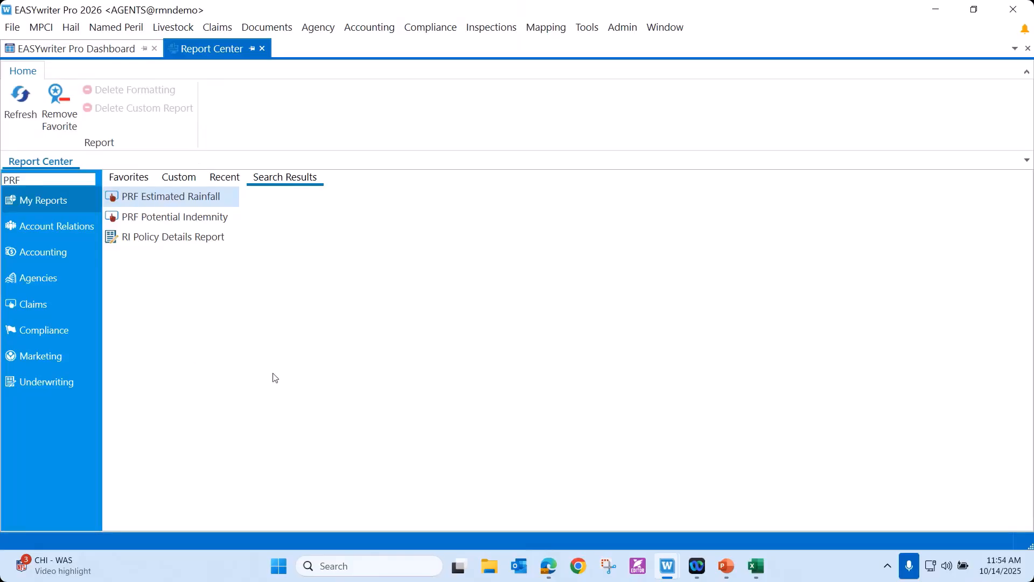
# Return to EASYquote and open the optimizer options for the Barber County grazing line, grid 20526, in the new Rainfall Index quote.
pyautogui.moveTo(672, 577)
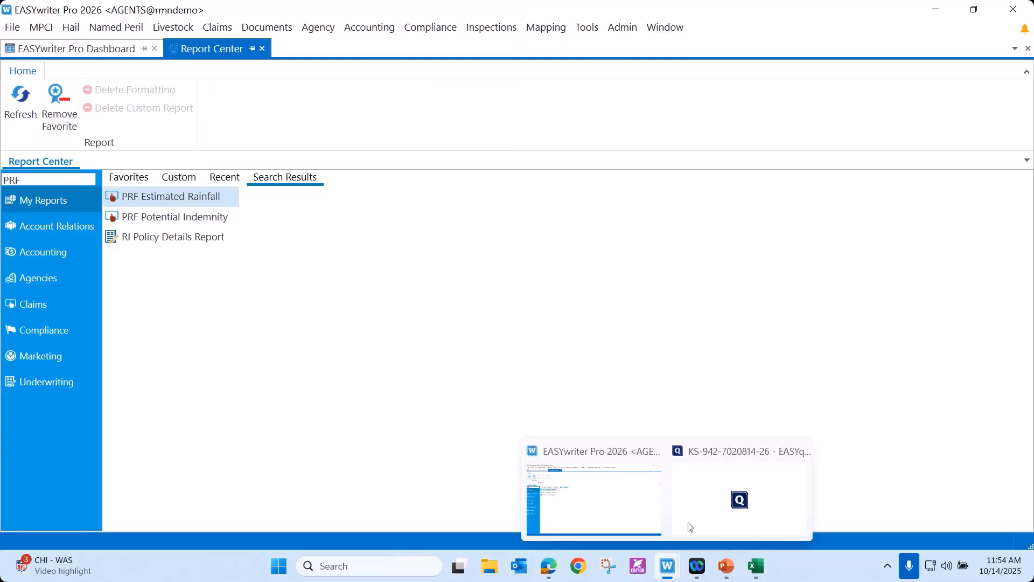
pyautogui.click(692, 527)
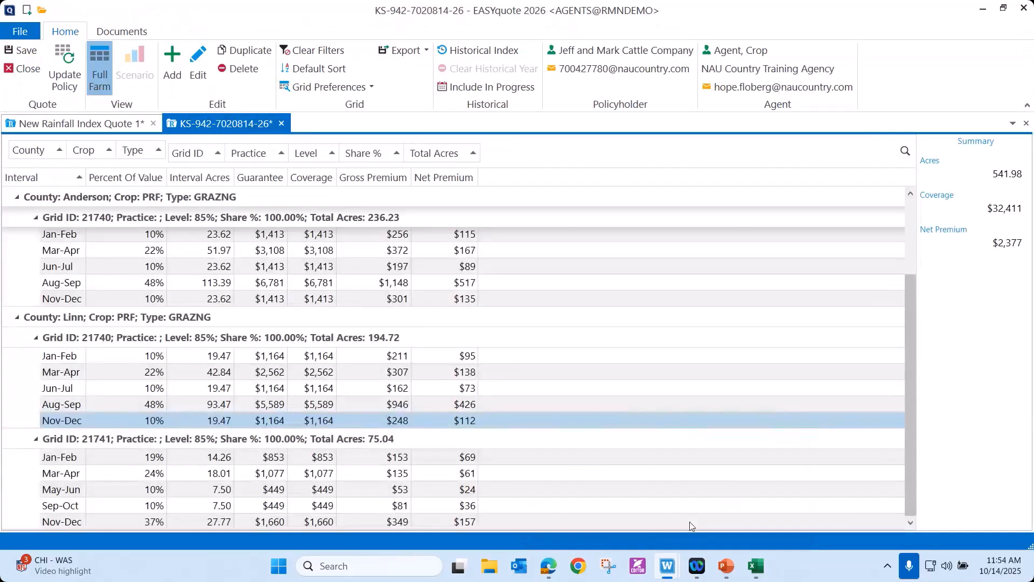
pyautogui.click(54, 125)
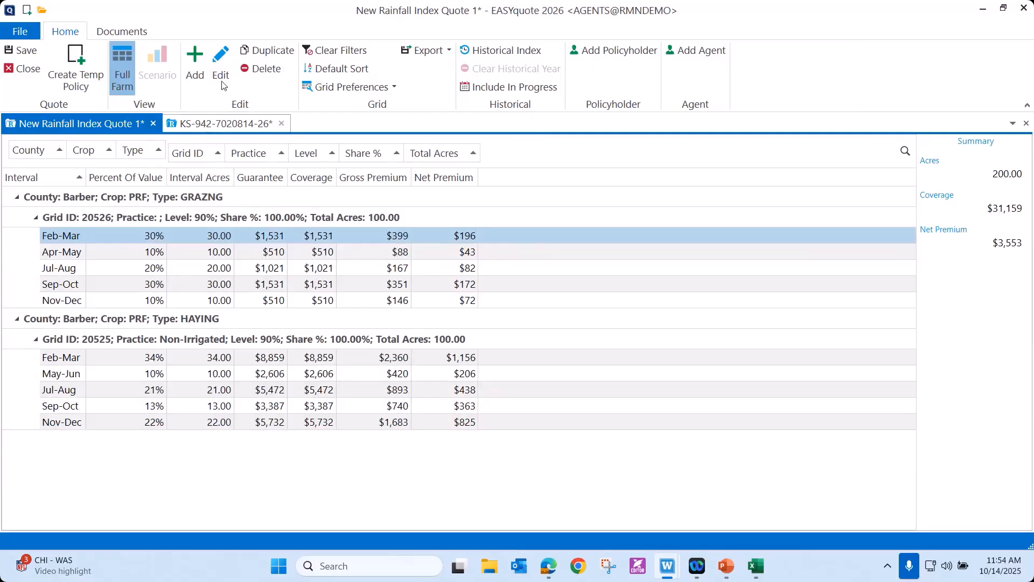
pyautogui.doubleClick(161, 237)
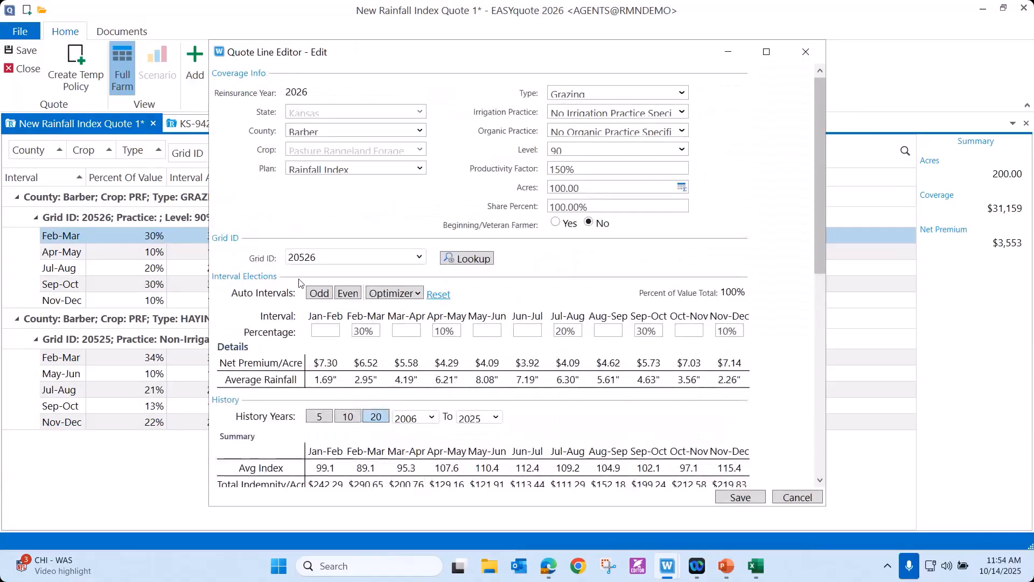
pyautogui.click(420, 295)
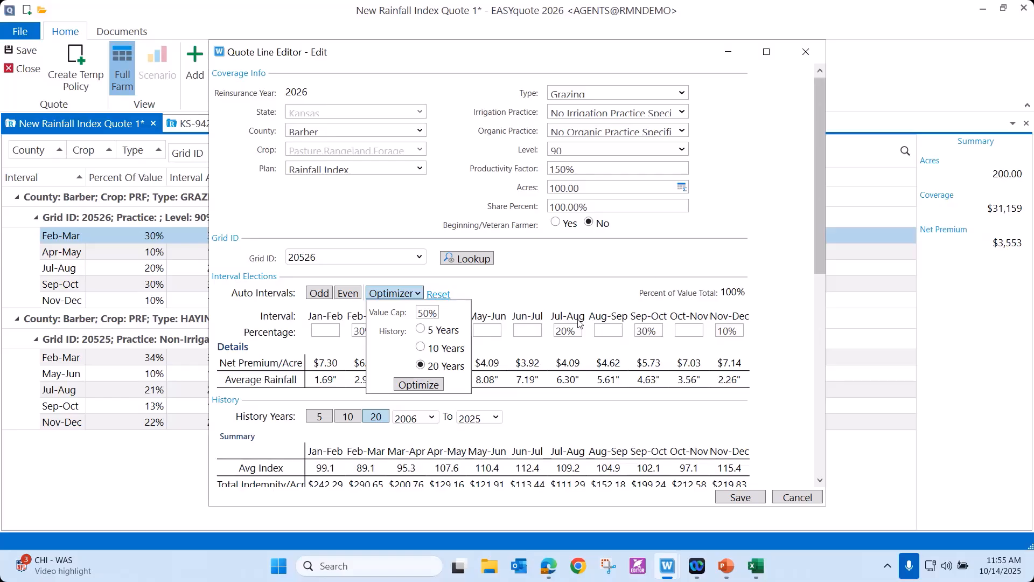
# Dismiss the optimizer options, clear the Feb-Mar percentage, and set the Jan-Feb interval to 20% on the grazing line.
pyautogui.click(547, 296)
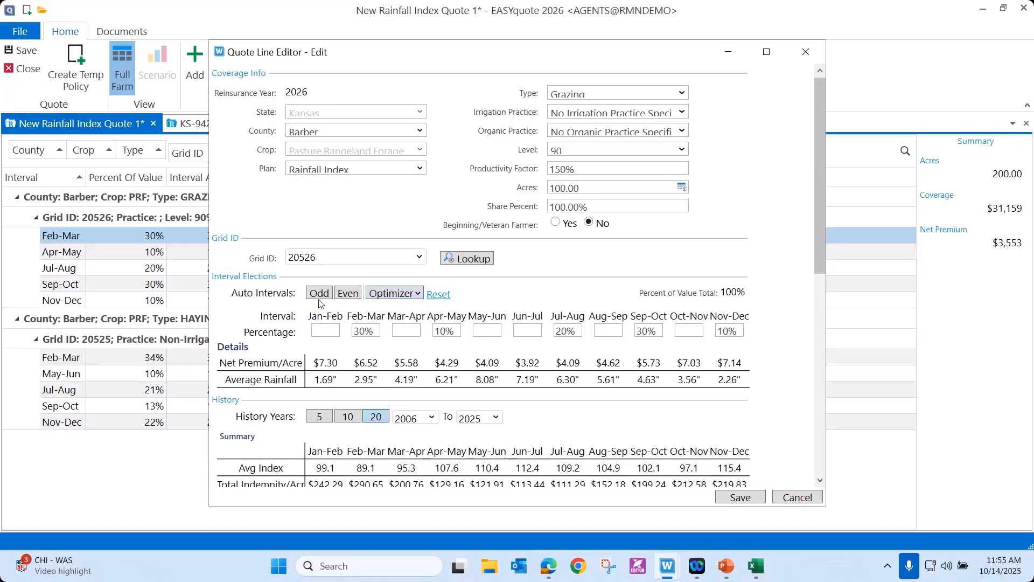
pyautogui.click(326, 333)
pyautogui.press('Tab')
pyautogui.press('Delete')
pyautogui.click(325, 327)
pyautogui.write('20')
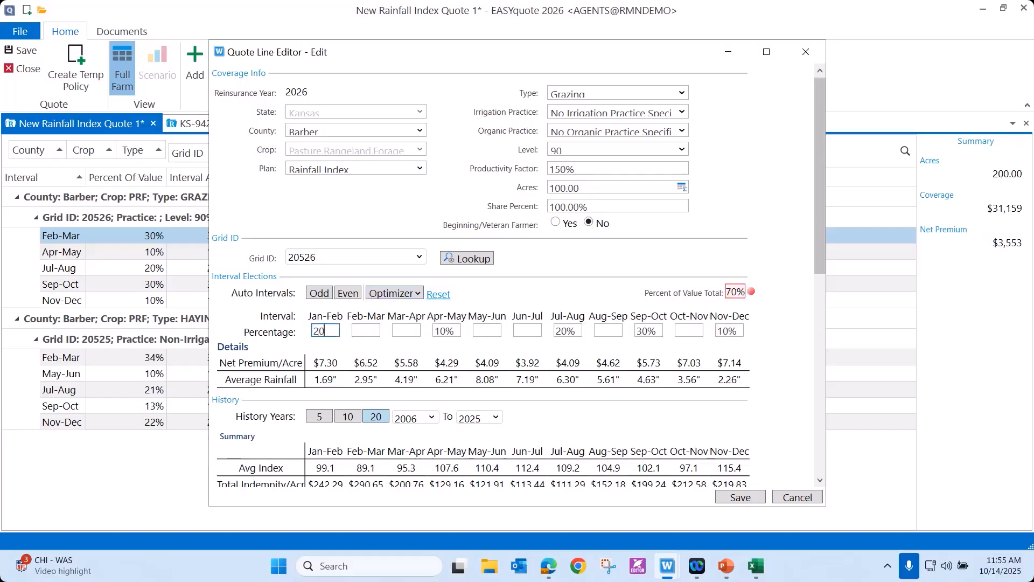
# Clear the Apr-May, Jul-Aug, Sep-Oct and Nov-Dec interval percentages.
pyautogui.click(455, 330)
pyautogui.press('Delete')
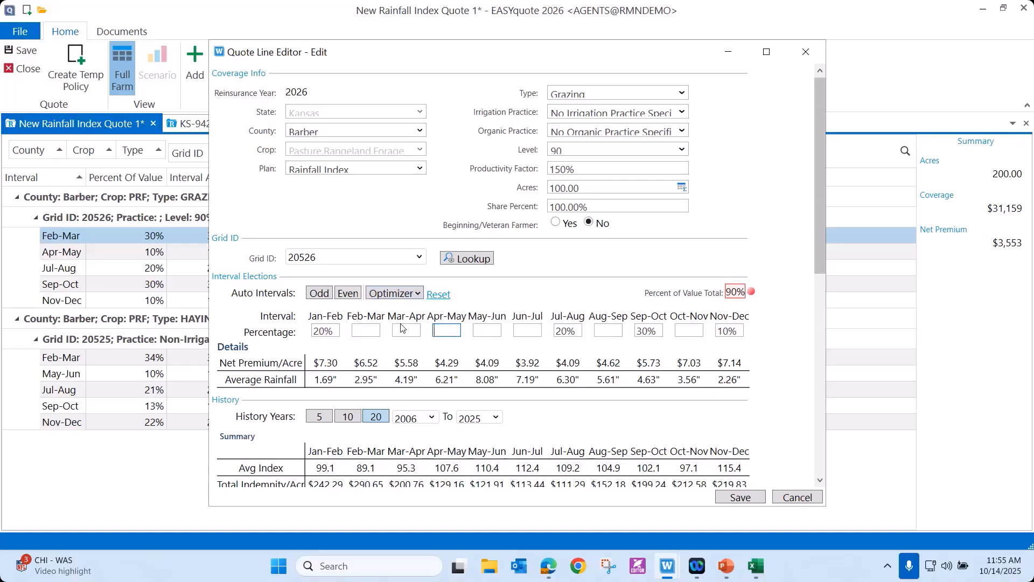
pyautogui.click(576, 330)
pyautogui.press('Delete')
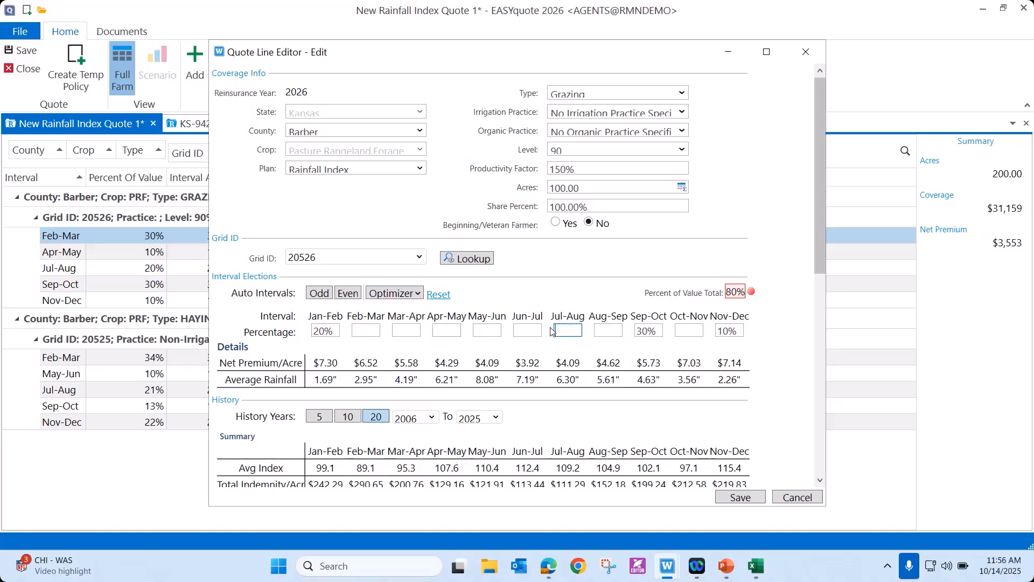
pyautogui.click(653, 329)
pyautogui.press('Delete')
pyautogui.moveTo(739, 331); pyautogui.dragTo(702, 335)
pyautogui.press('Delete')
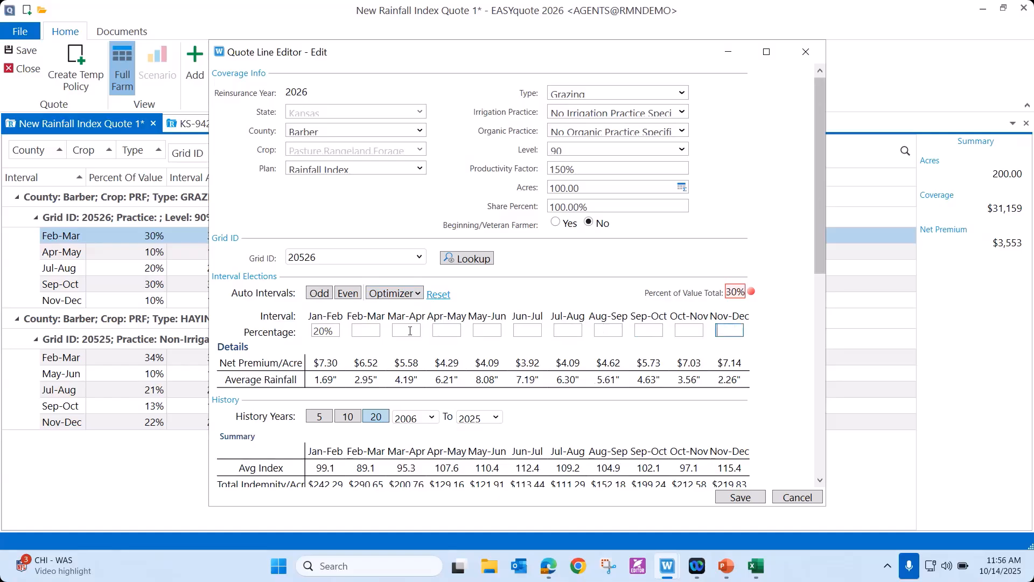
# Set Apr-May to 20%, Jul-Aug to 40% and Oct-Nov to 20%, and save the grazing quote line.
pyautogui.click(438, 330)
pyautogui.write('20')
pyautogui.click(576, 332)
pyautogui.write('40')
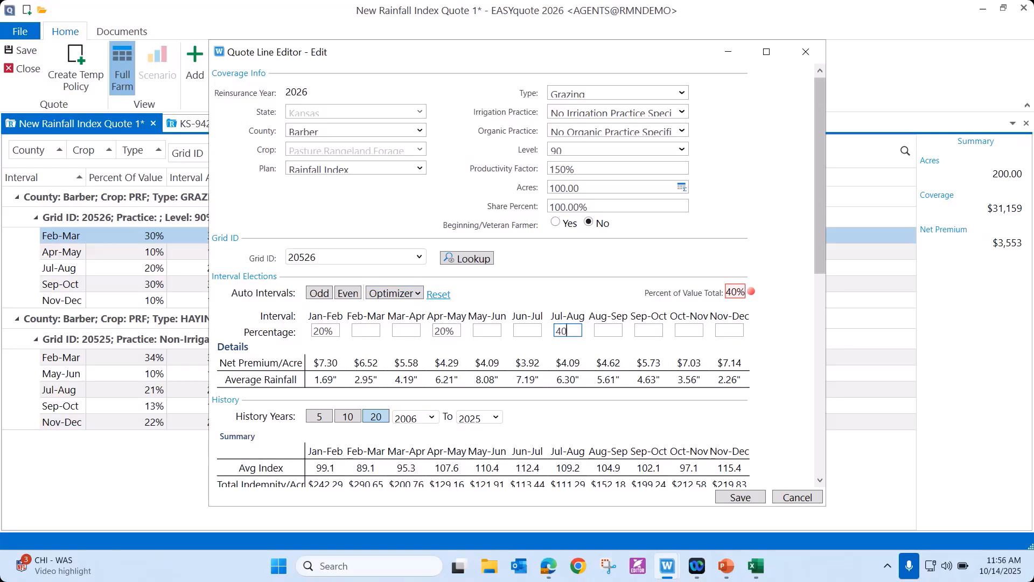
pyautogui.click(728, 332)
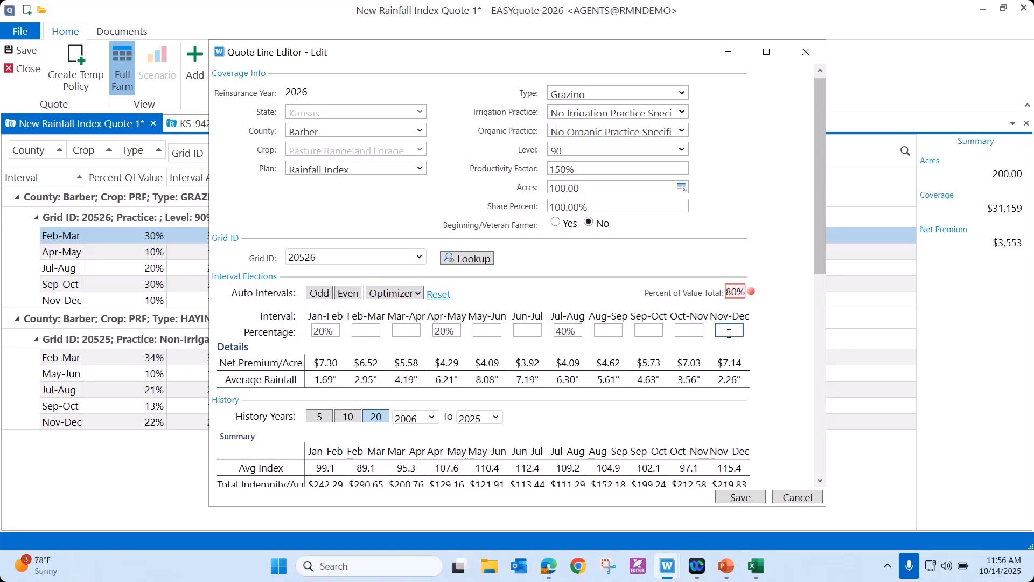
pyautogui.click(695, 330)
pyautogui.write('20')
pyautogui.click(740, 496)
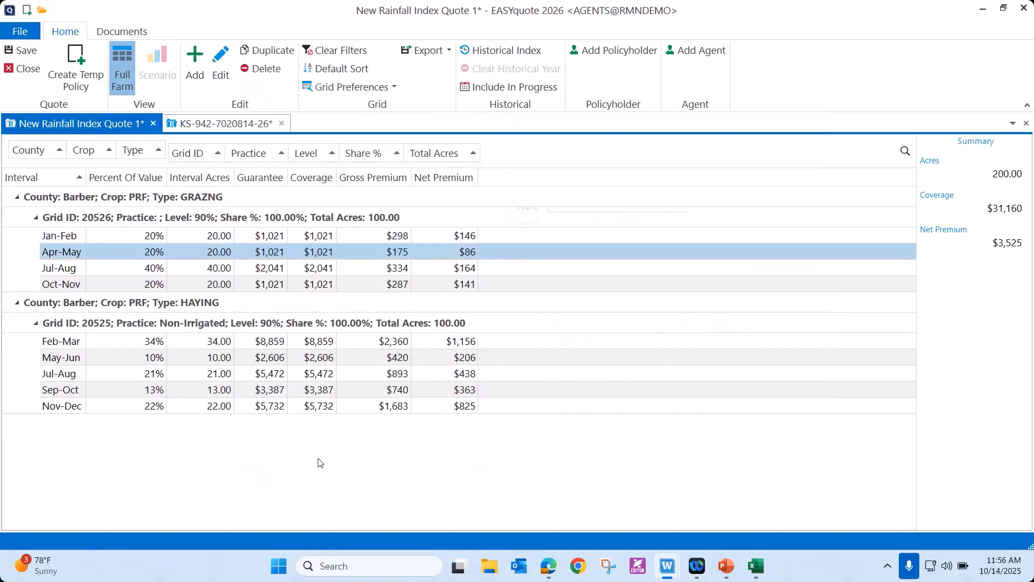
# Reopen the Barber County grazing line, grid 20526, examine its 20-year history summary and yearly index values, and close the editor.
pyautogui.doubleClick(109, 237)
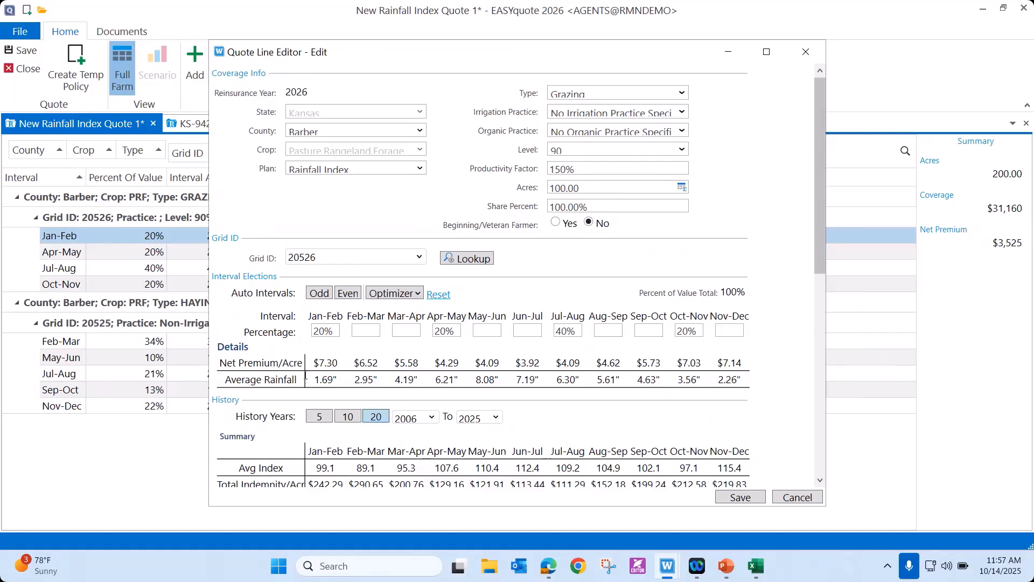
pyautogui.moveTo(819, 235); pyautogui.dragTo(835, 313)
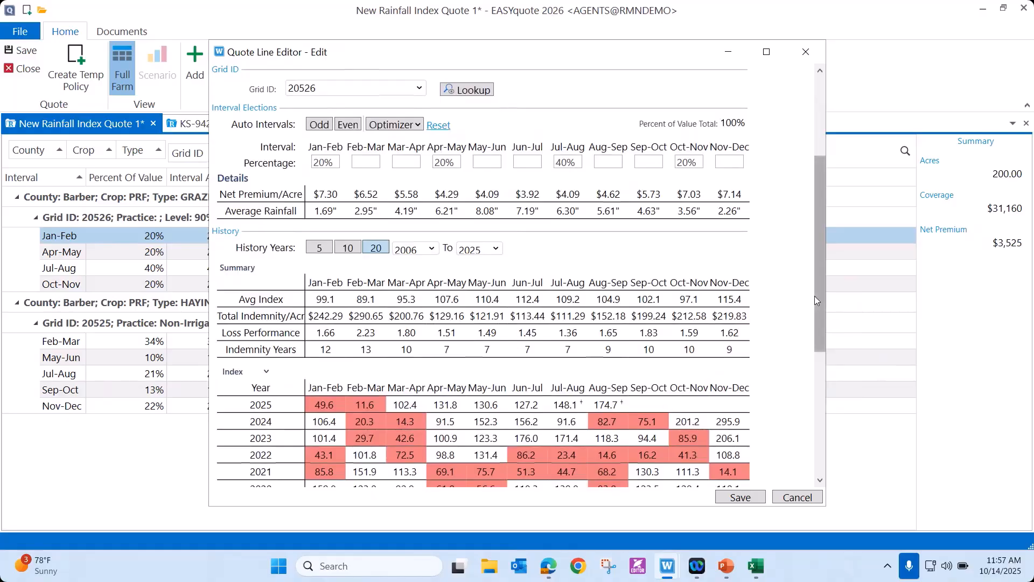
pyautogui.moveTo(815, 297); pyautogui.dragTo(815, 226)
pyautogui.scroll(2, 815, 229)
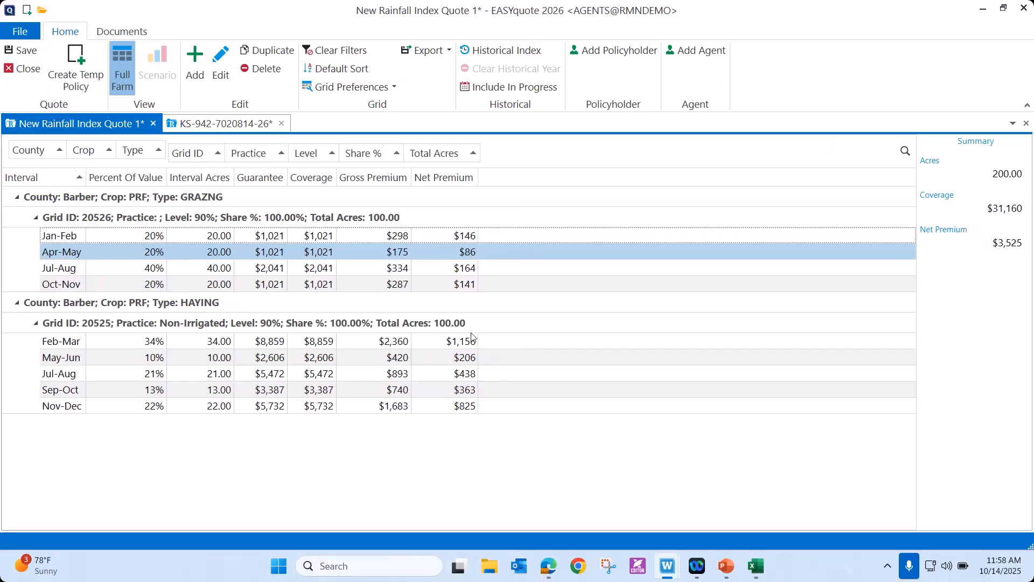
pyautogui.click(178, 218)
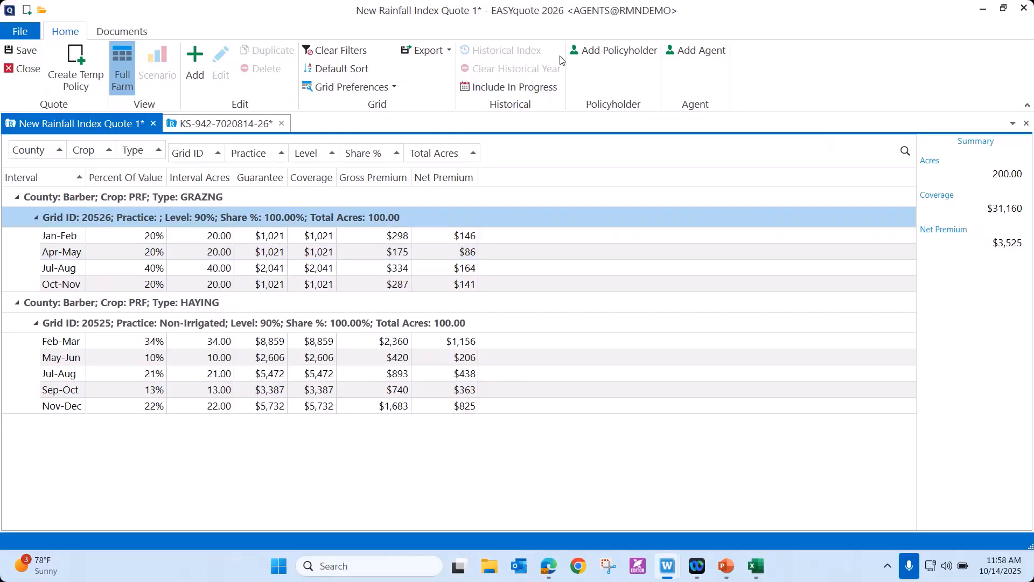
pyautogui.click(108, 237)
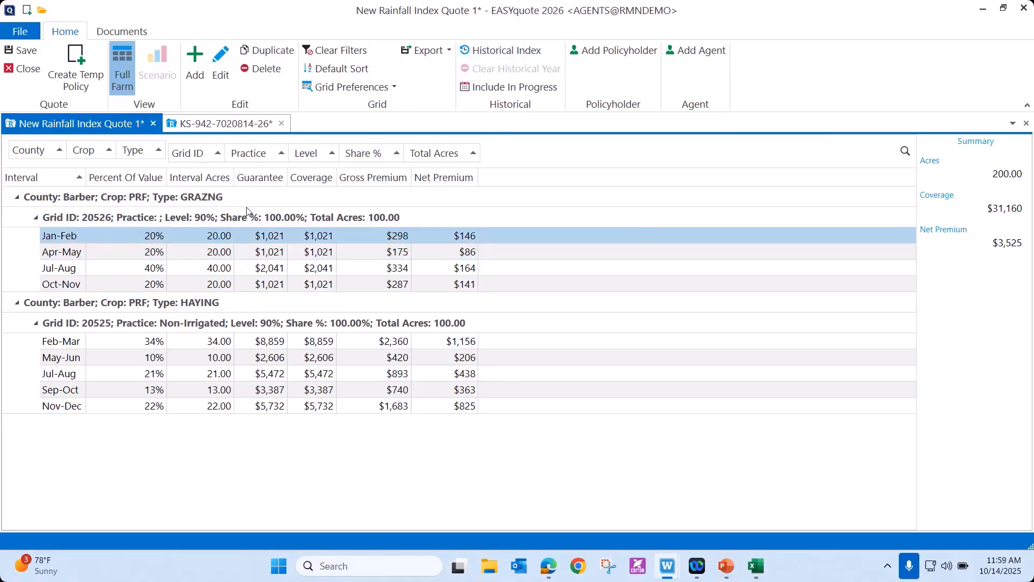
pyautogui.click(198, 204)
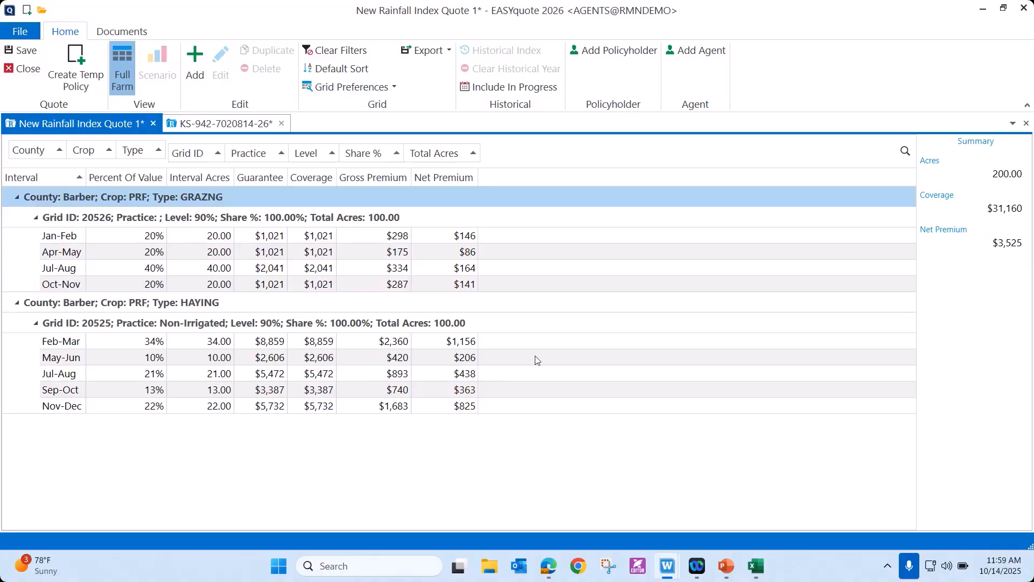
# Open the grazing line's Jan-Feb entry for another look at its interval elections and history summary, dismissing the notification.
pyautogui.click(88, 241)
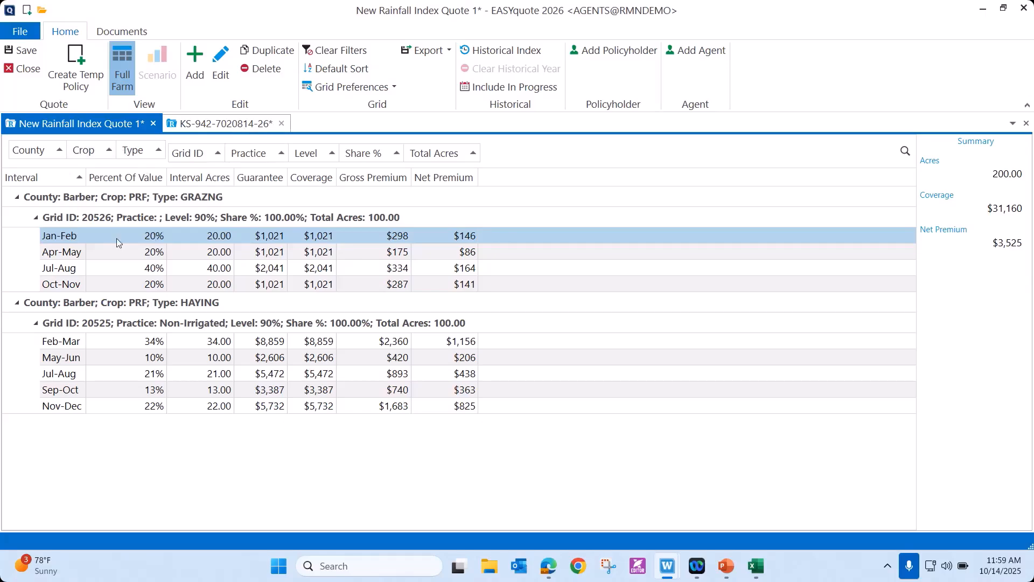
pyautogui.doubleClick(269, 243)
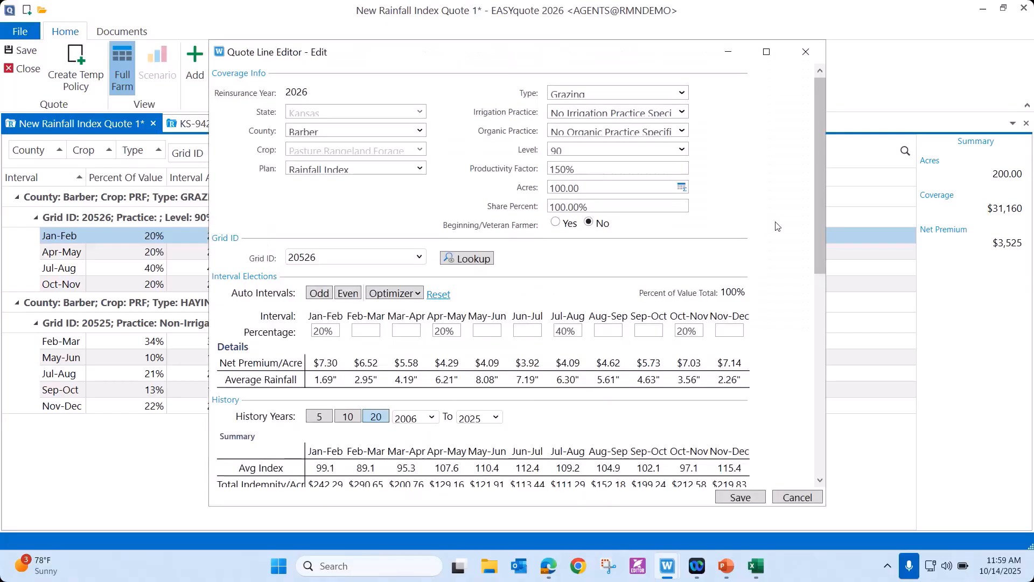
pyautogui.moveTo(818, 222); pyautogui.dragTo(828, 294)
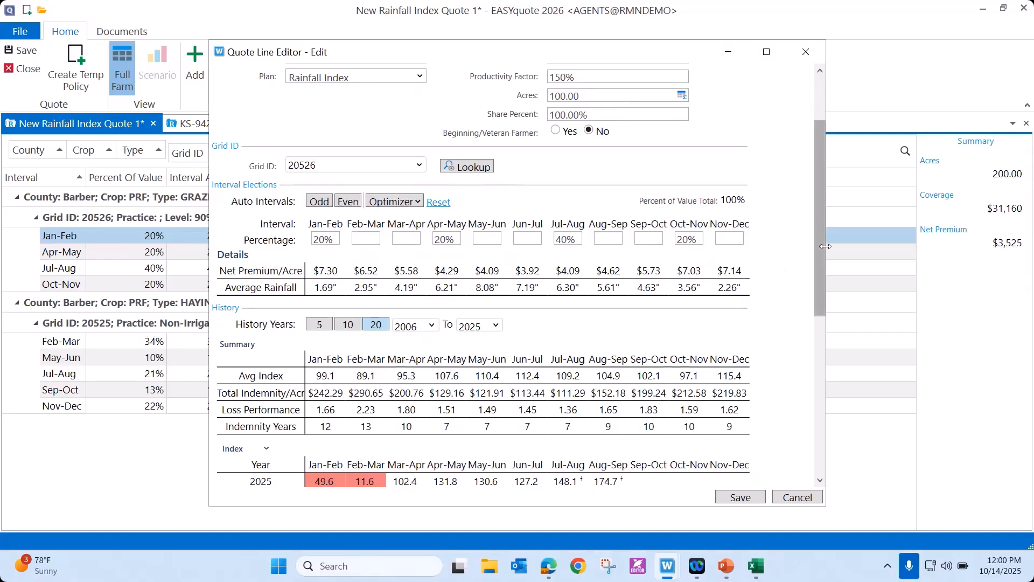
pyautogui.moveTo(822, 257); pyautogui.dragTo(815, 202)
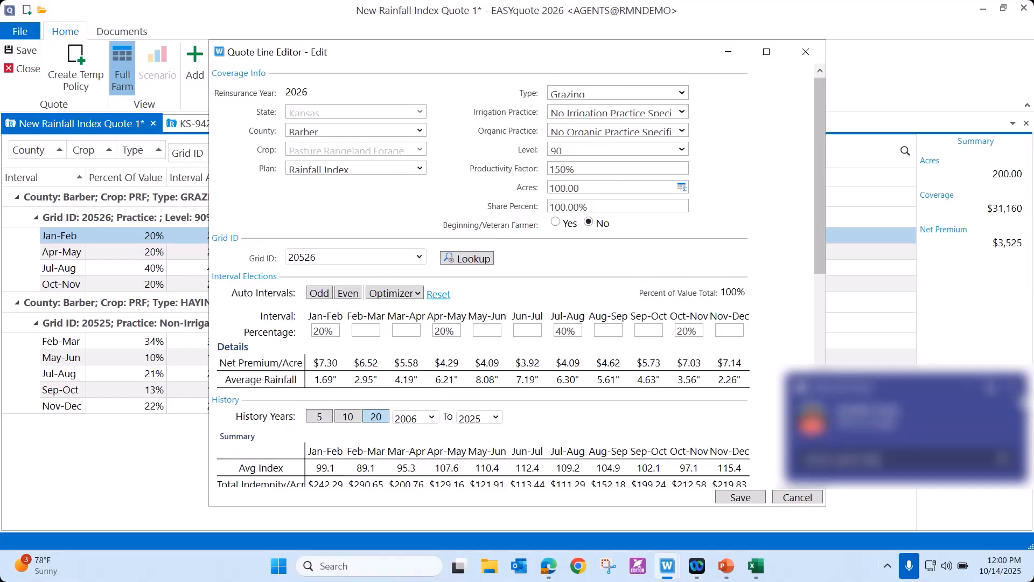
pyautogui.click(1013, 388)
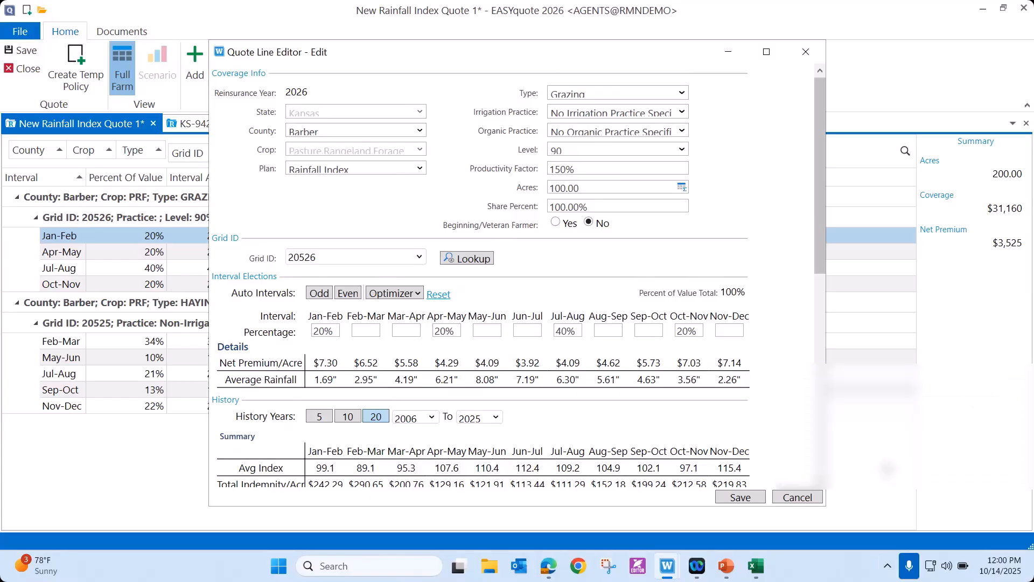